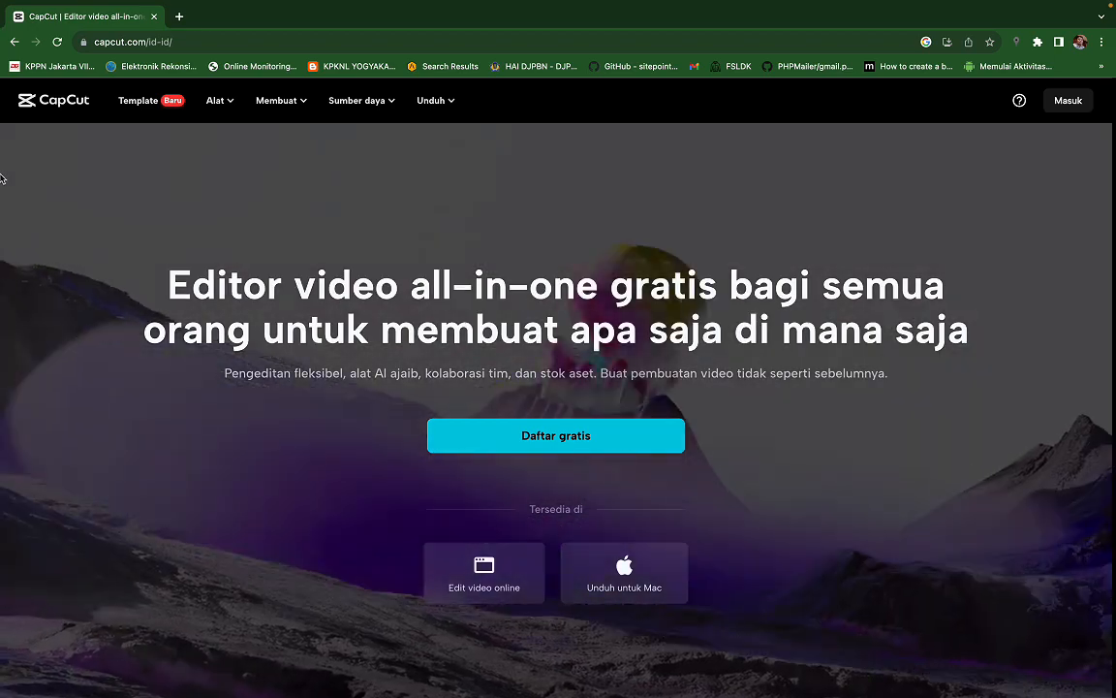
- Switch to the App Store, search for "capcut", and minimize the store window
{"action": "mouse_move", "coordinate": [4, 175]}
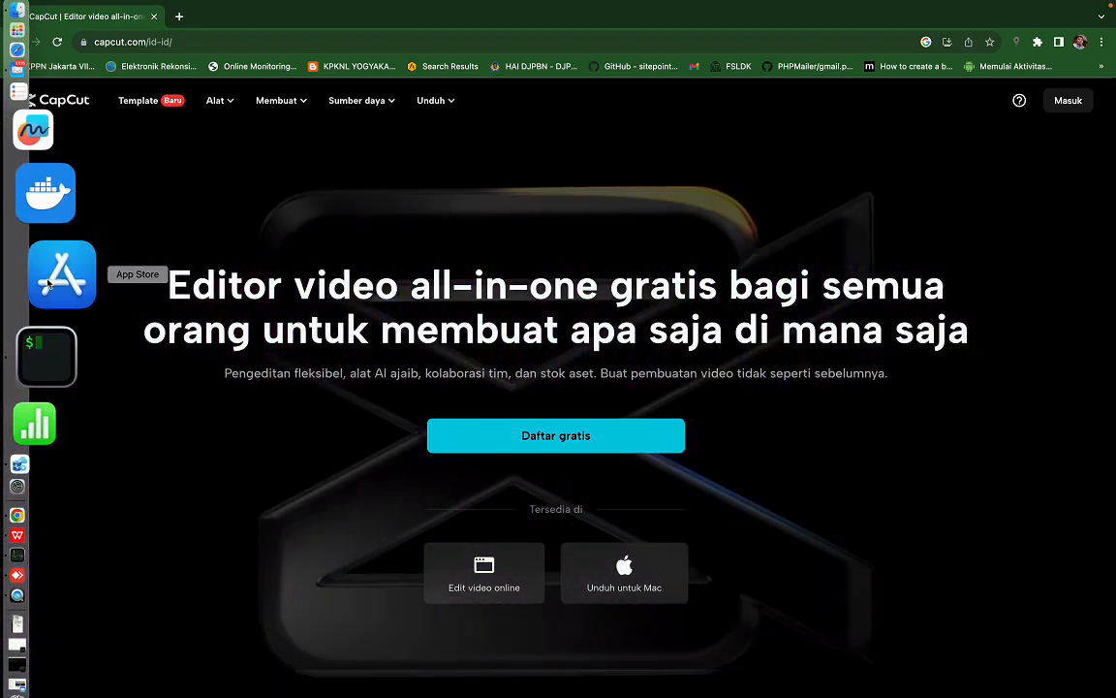
{"action": "left_click", "coordinate": [47, 281]}
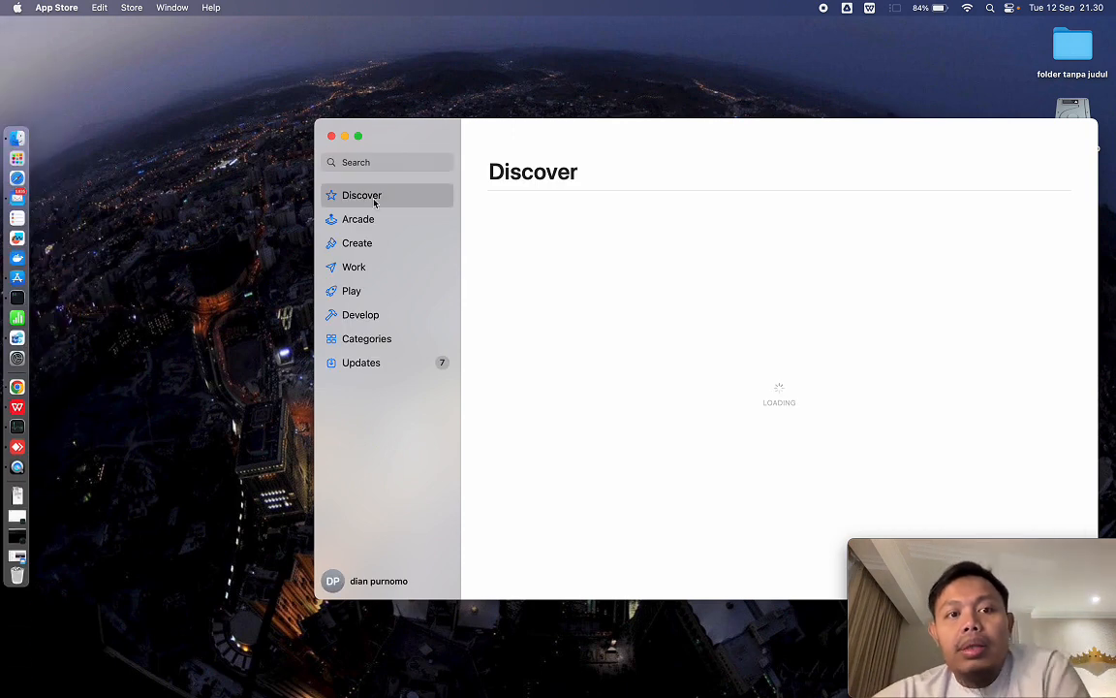
{"action": "left_click", "coordinate": [384, 162]}
{"action": "type", "text": "ca"}
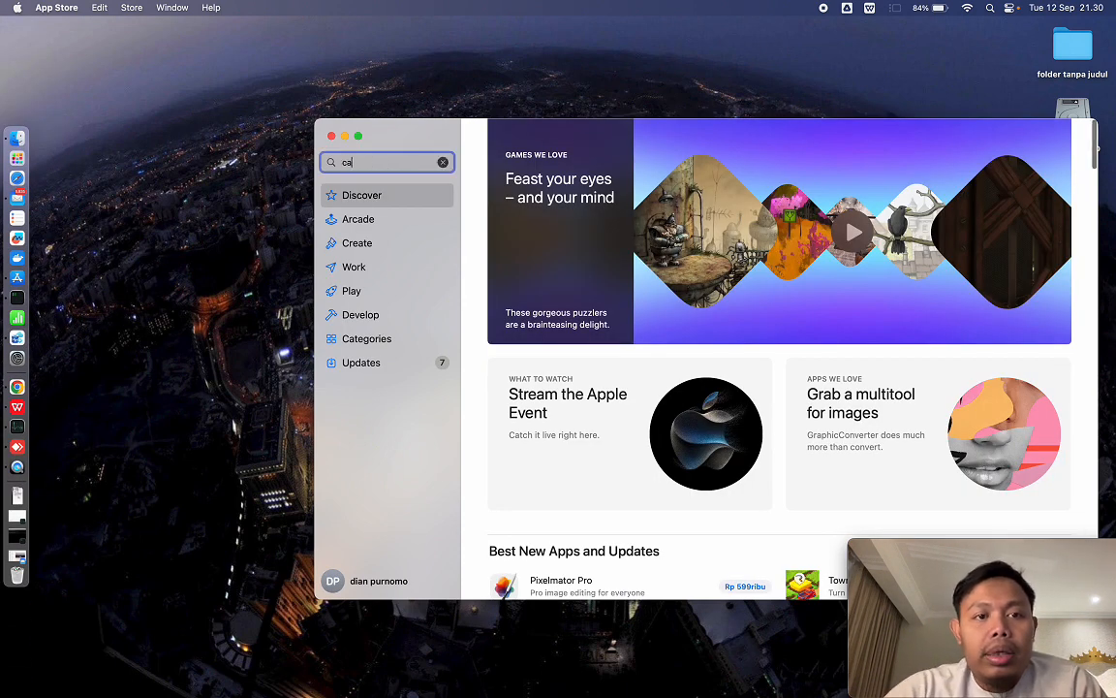
{"action": "type", "text": "pcut"}
{"action": "key", "text": "Return"}
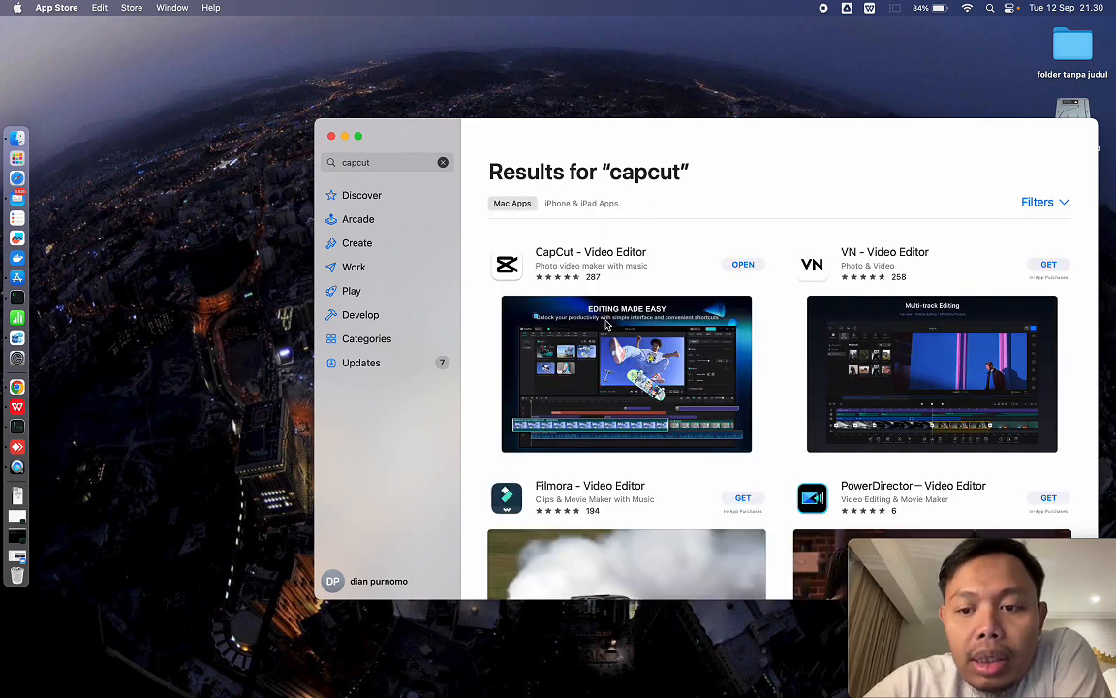
{"action": "left_click", "coordinate": [346, 137]}
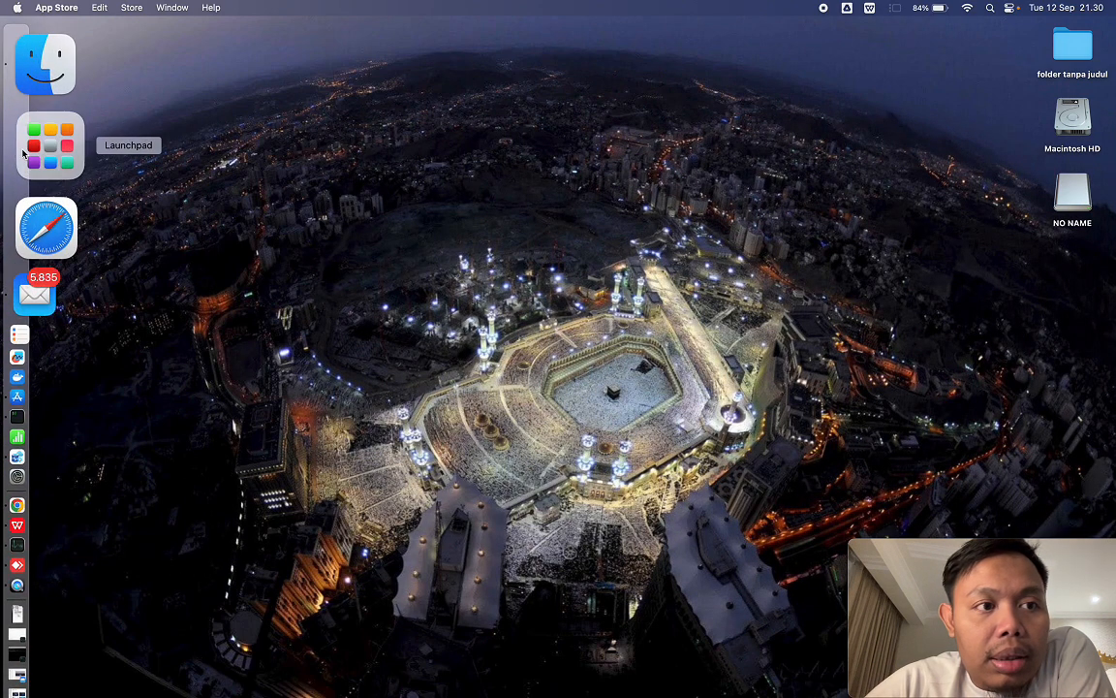
- Launch the installed CapCut application and create a new project
{"action": "left_click", "coordinate": [58, 160]}
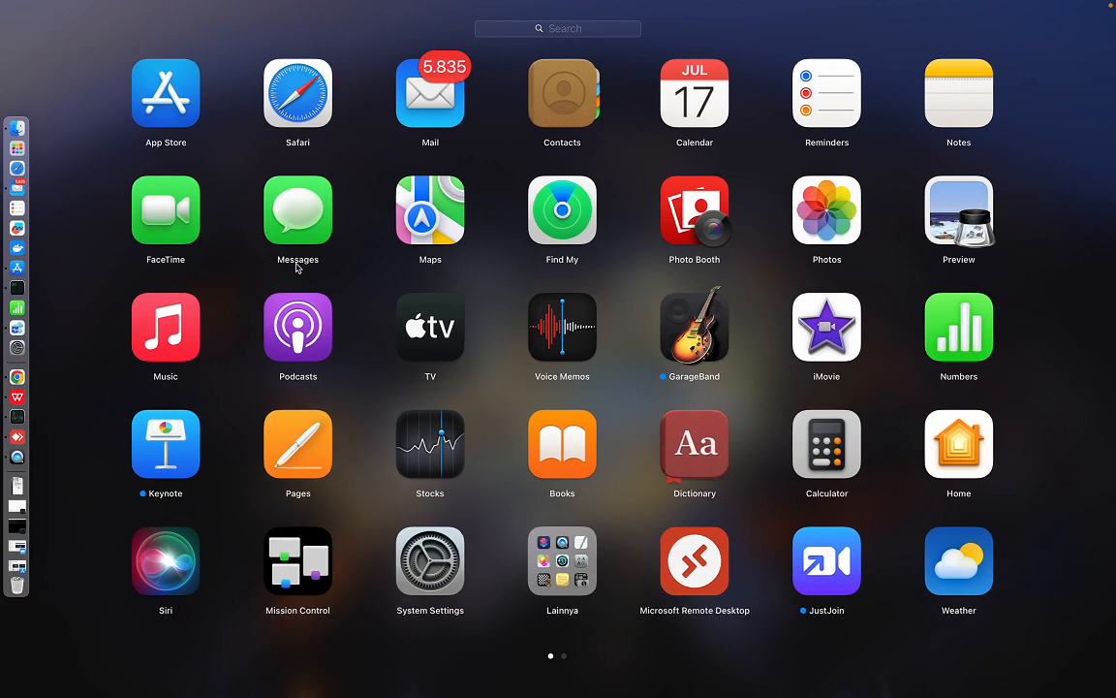
{"action": "scroll", "coordinate": [294, 260], "scroll_direction": "right", "scroll_amount": 3}
{"action": "left_click", "coordinate": [562, 461]}
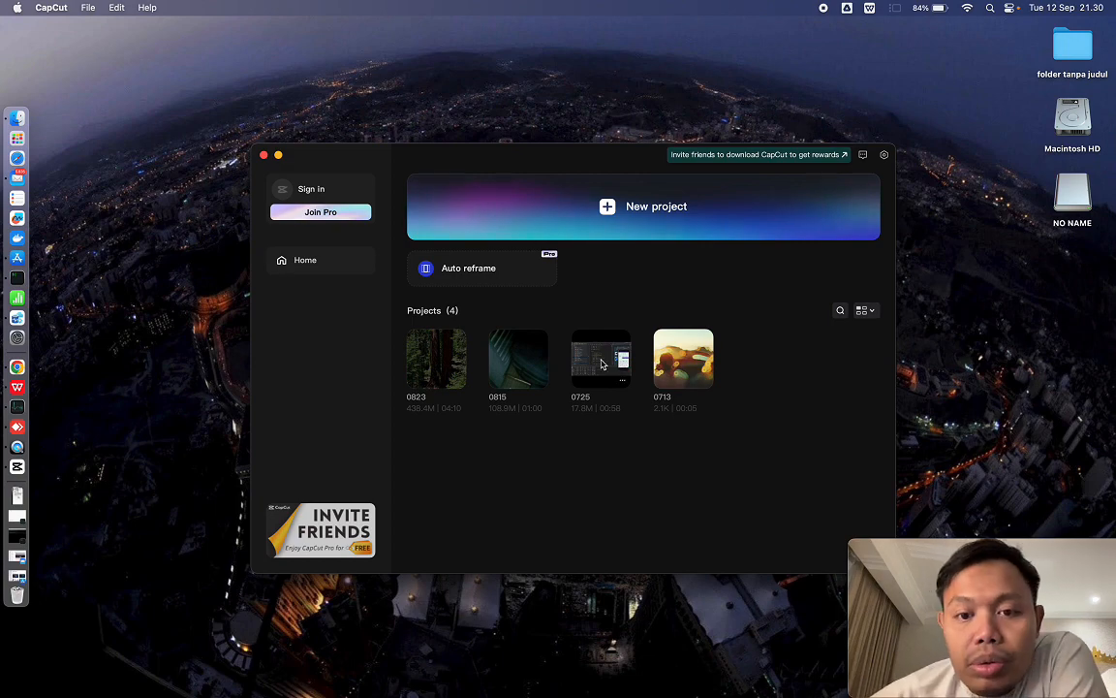
{"action": "left_click", "coordinate": [614, 207]}
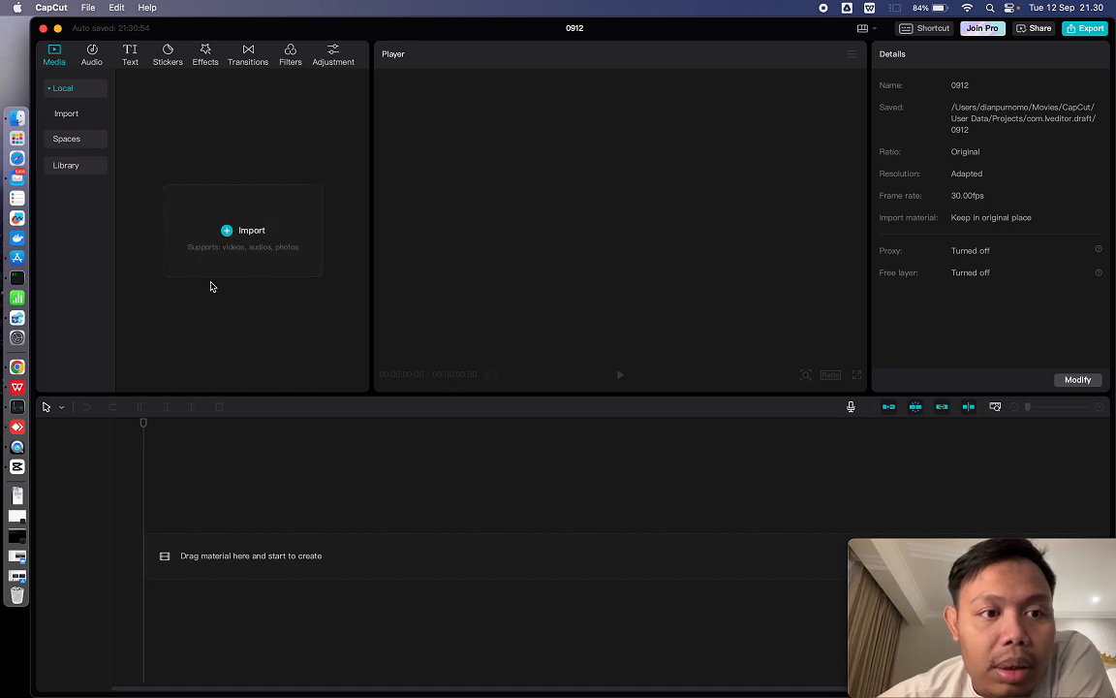
- Import the "Visit Jayapura 2023" folder from Documents > Video > youtube as project media and dismiss the search tip
{"action": "left_click", "coordinate": [245, 237]}
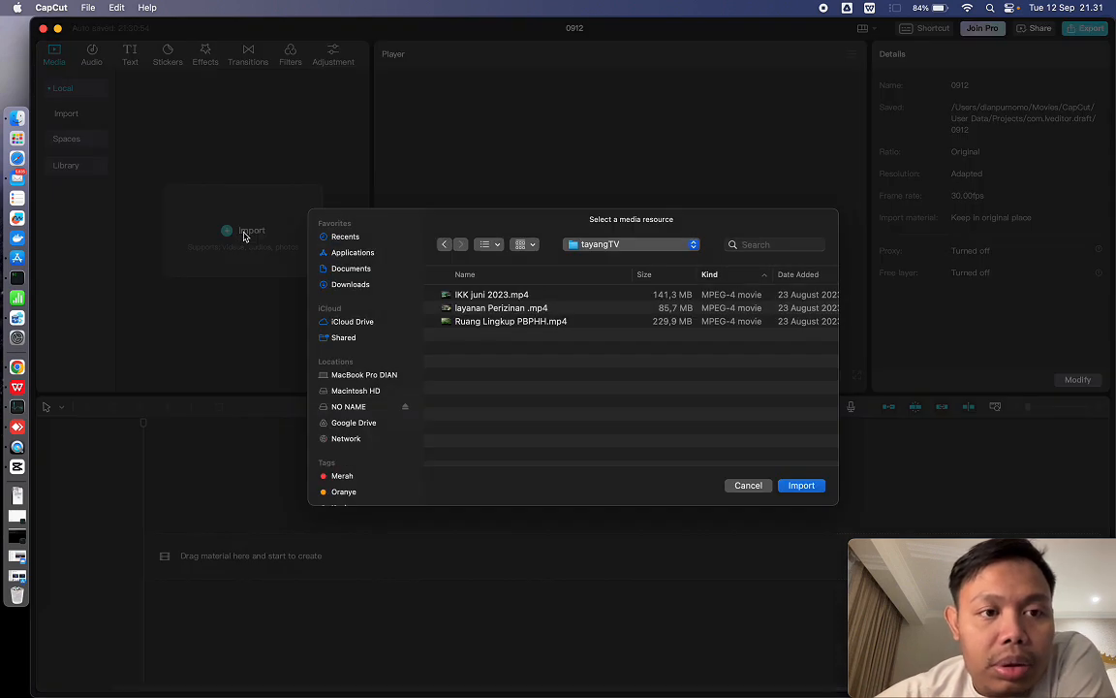
{"action": "left_click", "coordinate": [353, 270]}
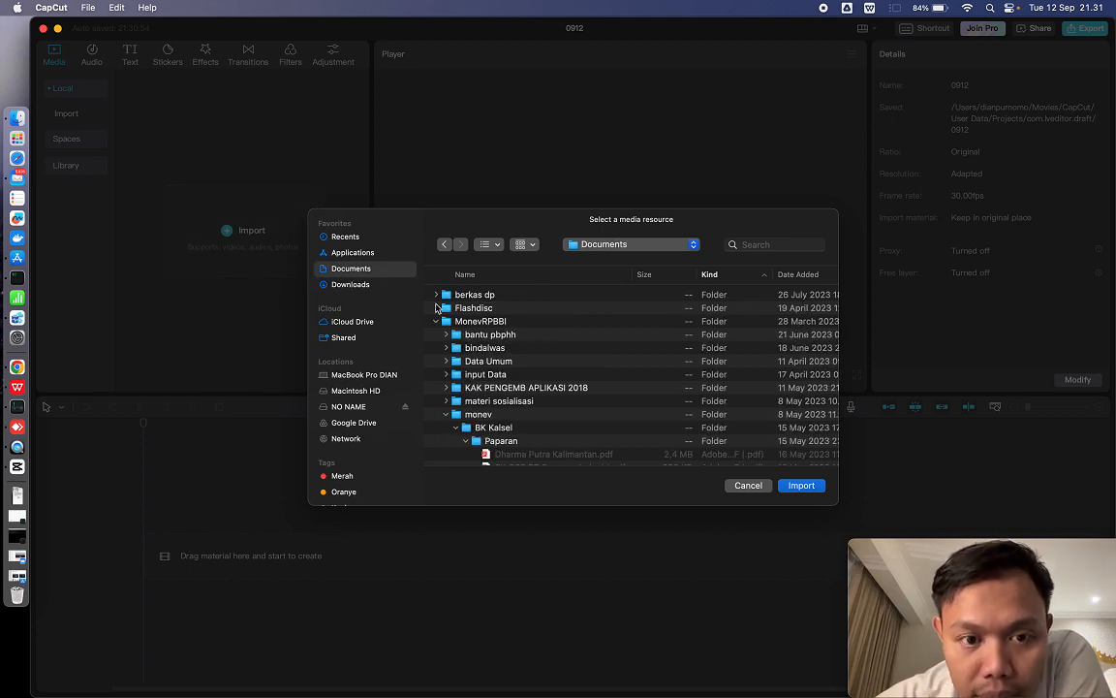
{"action": "left_click", "coordinate": [435, 322]}
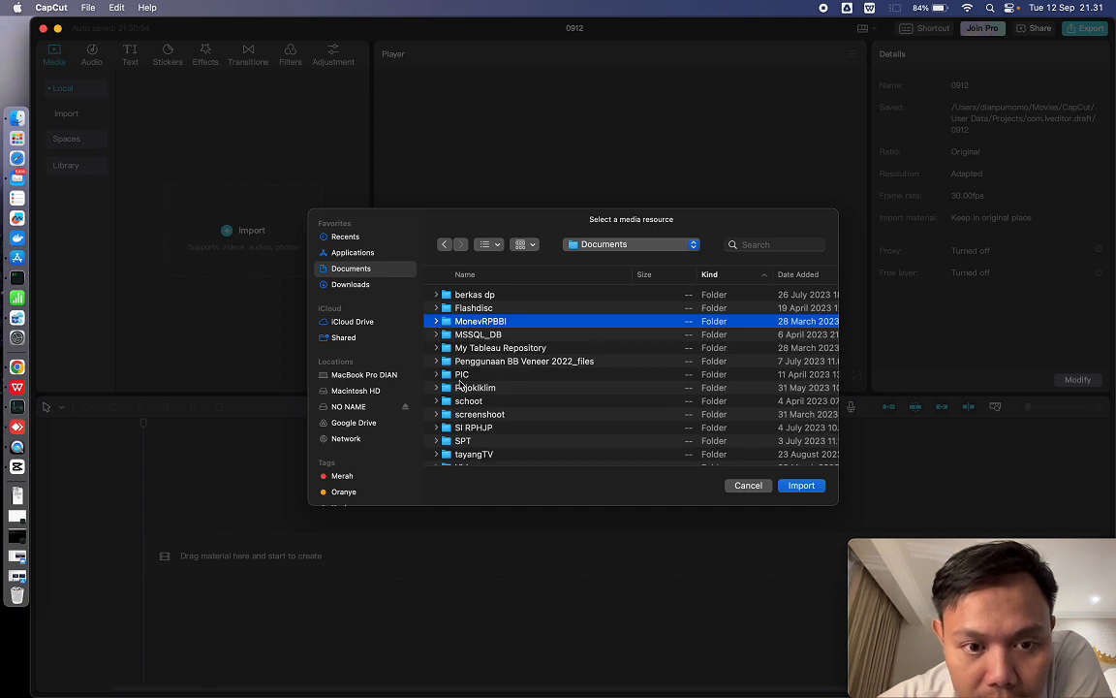
{"action": "scroll", "coordinate": [452, 427], "scroll_direction": "down", "scroll_amount": 3}
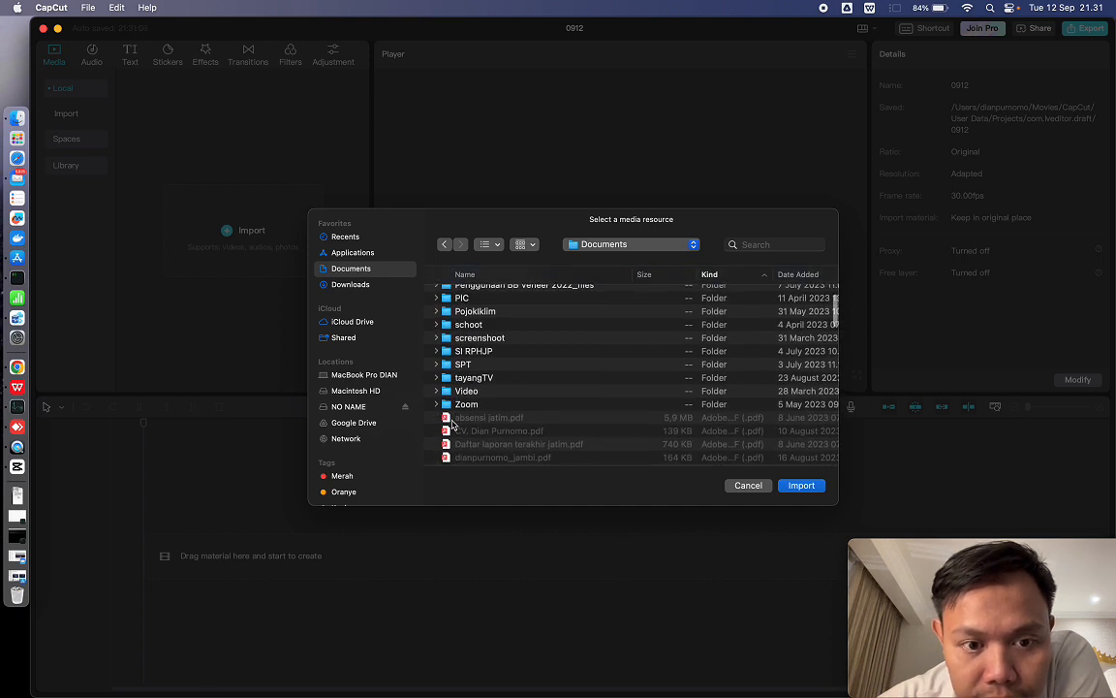
{"action": "left_click", "coordinate": [437, 391]}
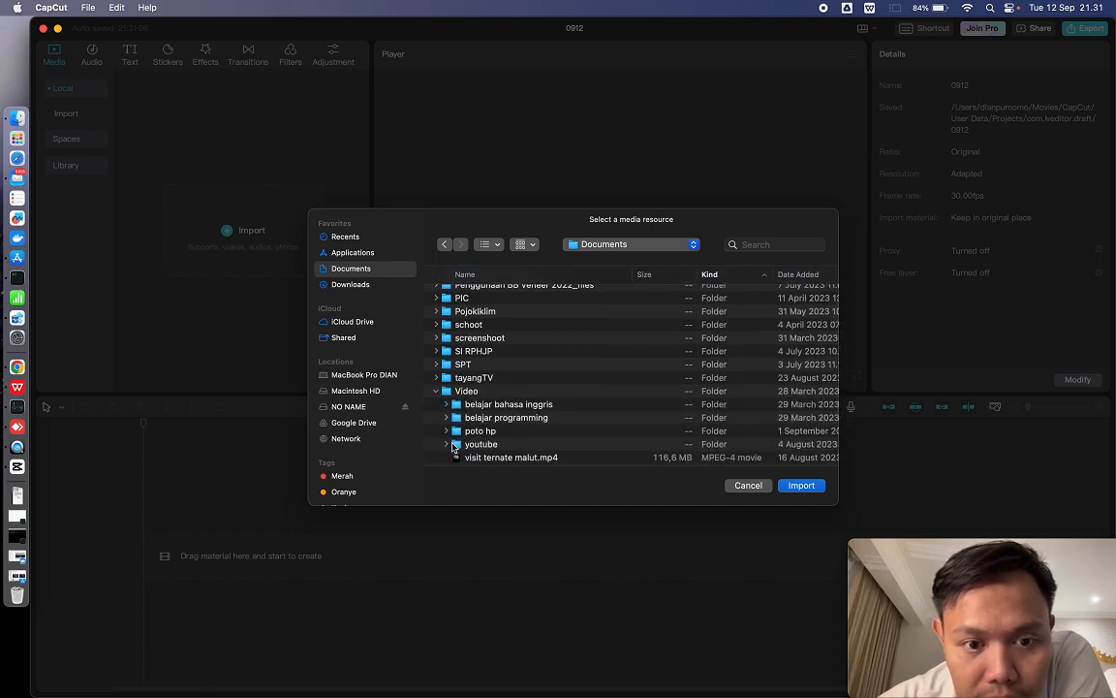
{"action": "left_click", "coordinate": [447, 444]}
{"action": "scroll", "coordinate": [450, 449], "scroll_direction": "down", "scroll_amount": 2}
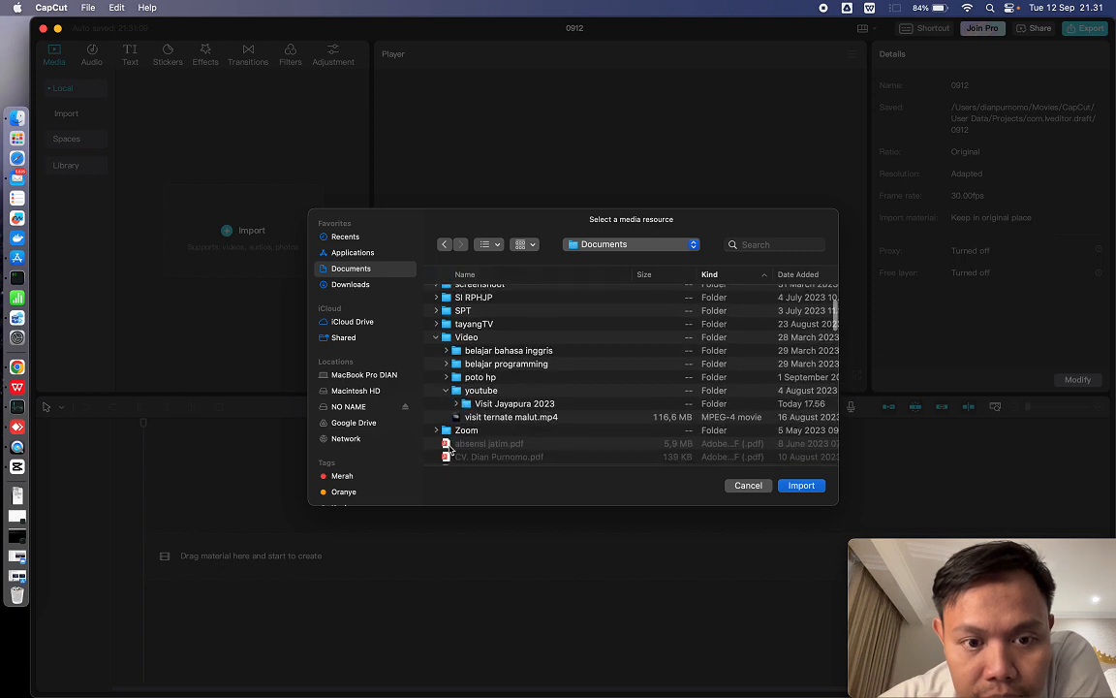
{"action": "left_click", "coordinate": [471, 407]}
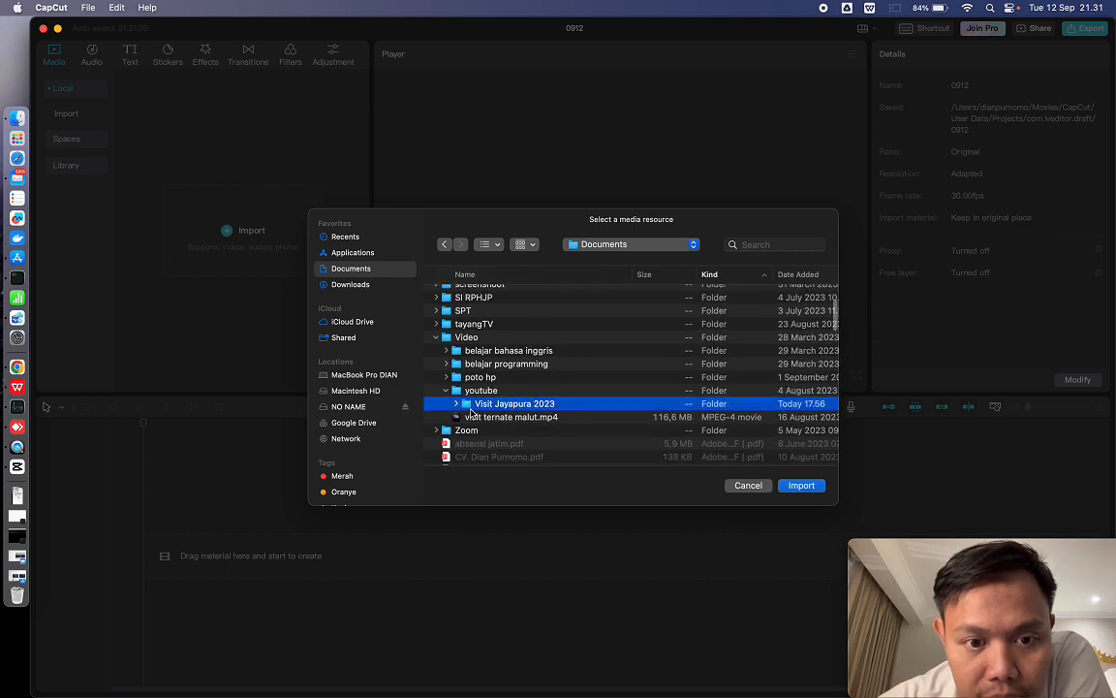
{"action": "left_click", "coordinate": [787, 485]}
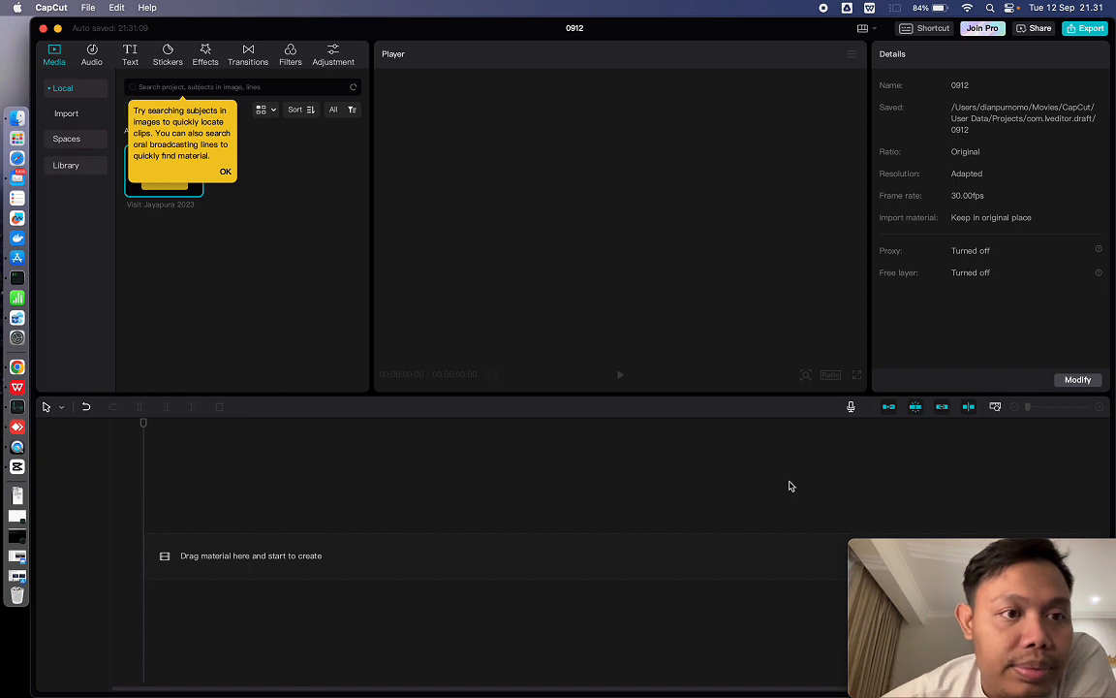
{"action": "left_click", "coordinate": [224, 172]}
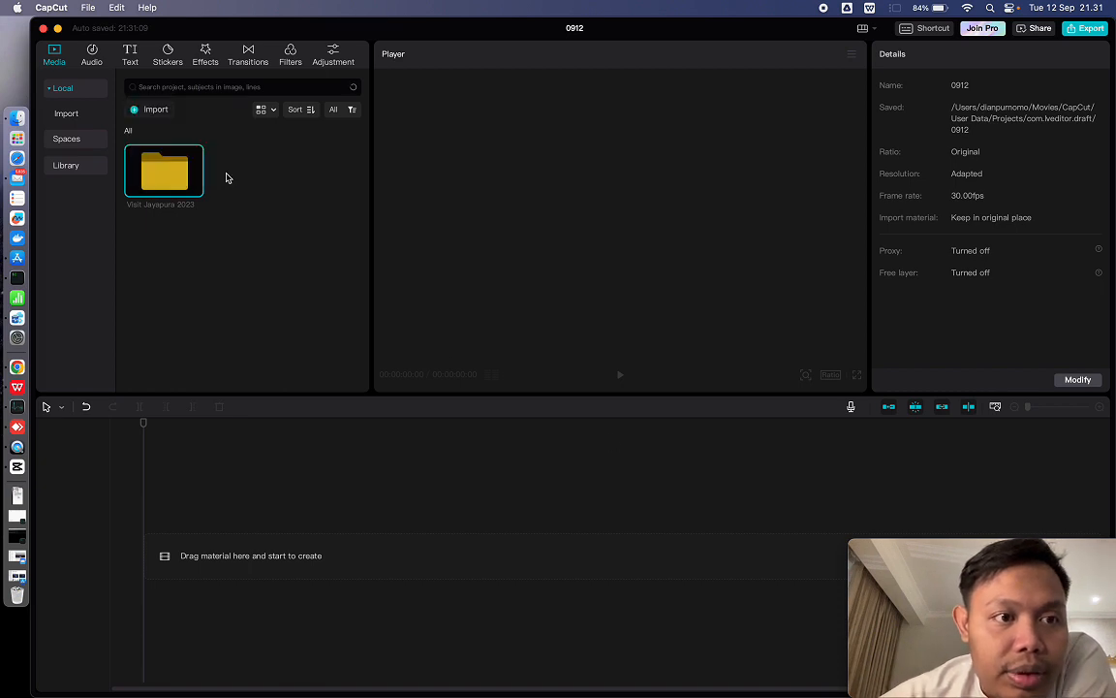
- From the "Visit Jayapura 2023" folder, place VID_20230513_084308.mp4 on the timeline, followed directly by VID_20230513_082259.mp4
{"action": "double_click", "coordinate": [174, 174]}
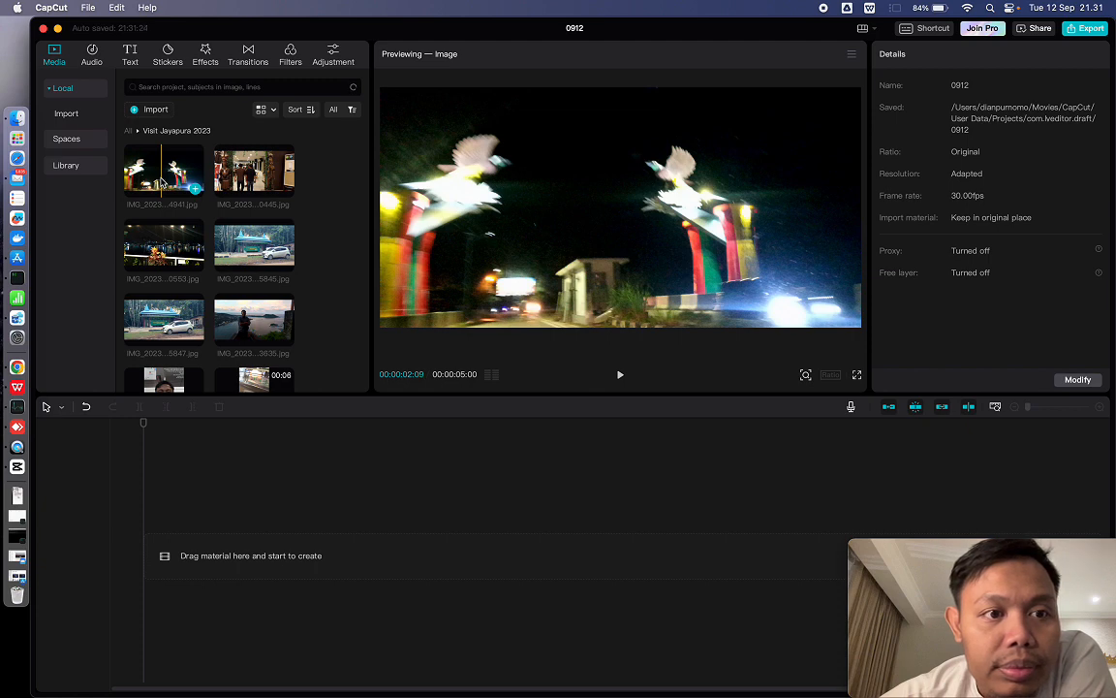
{"action": "scroll", "coordinate": [323, 257], "scroll_direction": "down", "scroll_amount": 10}
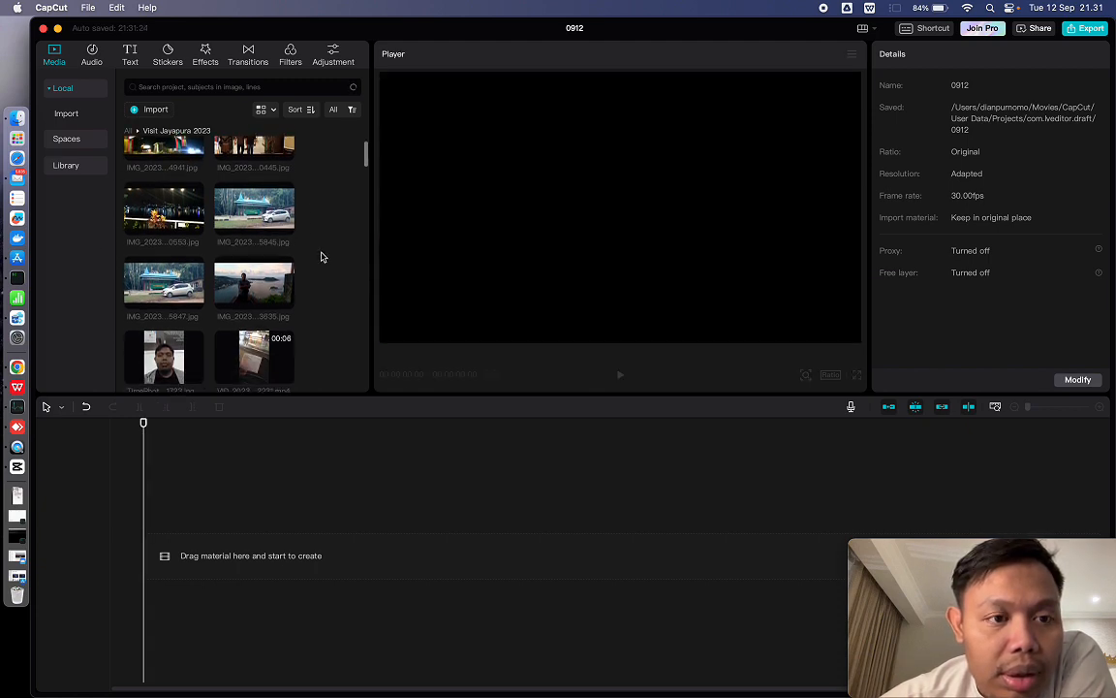
{"action": "scroll", "coordinate": [323, 256], "scroll_direction": "down", "scroll_amount": 10}
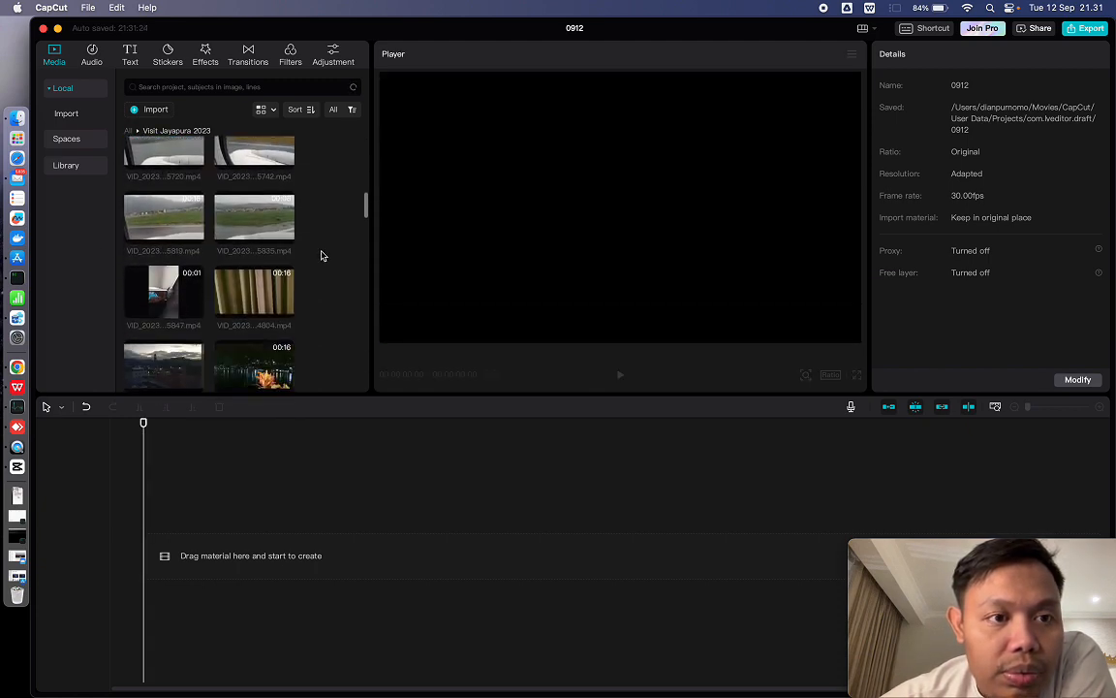
{"action": "scroll", "coordinate": [323, 255], "scroll_direction": "down", "scroll_amount": 10}
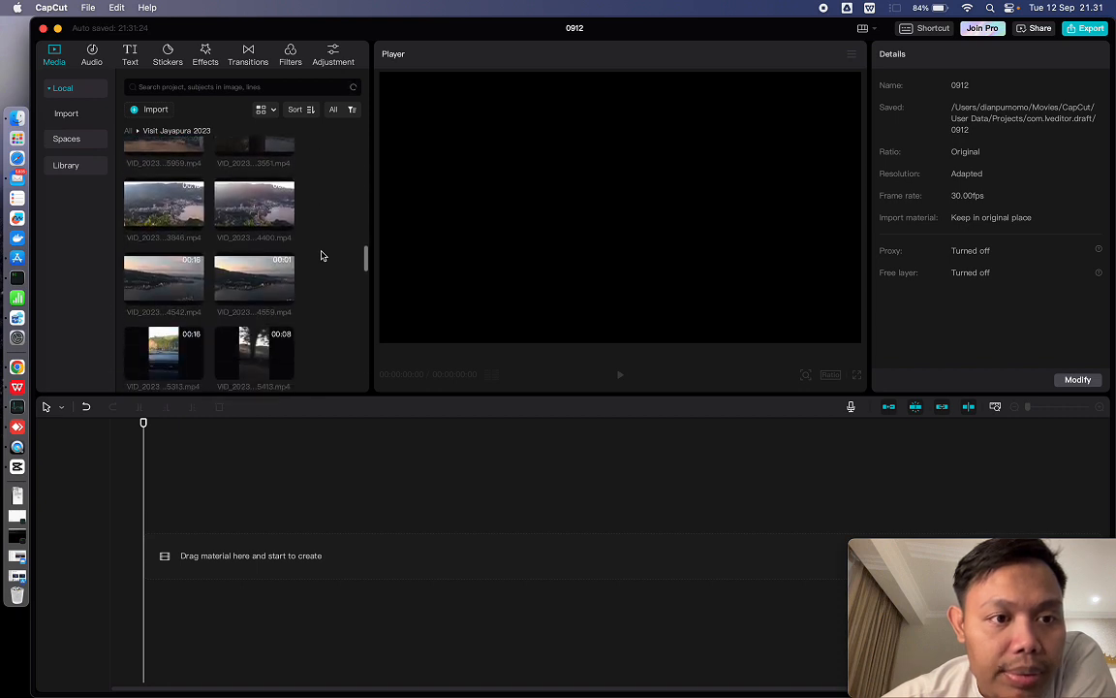
{"action": "scroll", "coordinate": [322, 256], "scroll_direction": "down", "scroll_amount": 10}
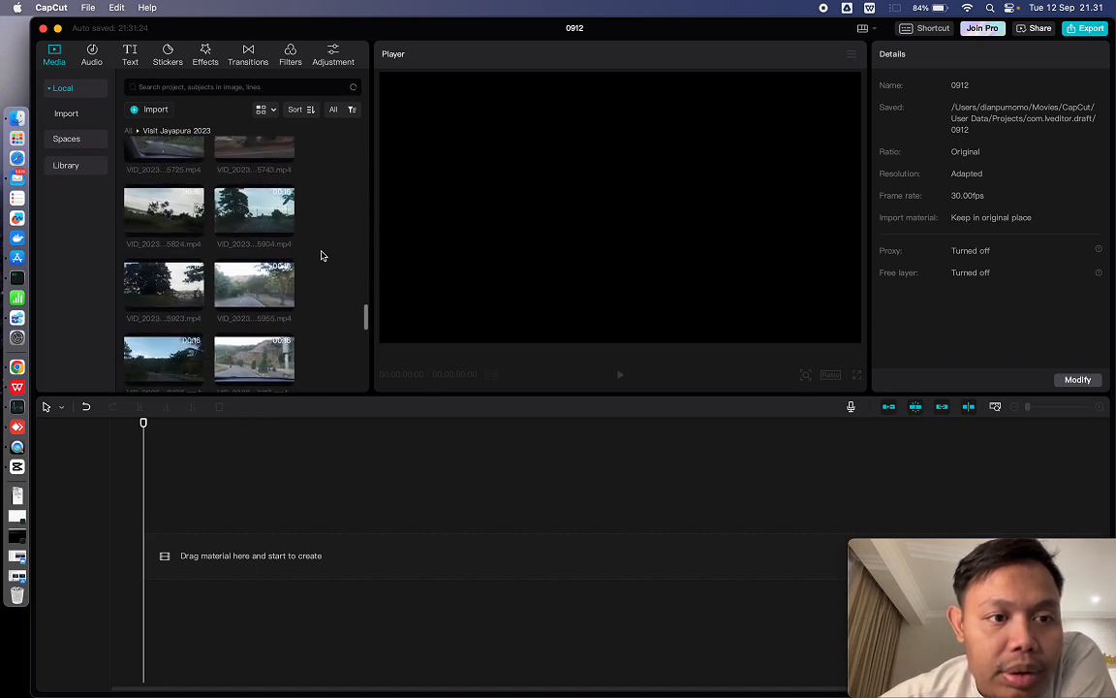
{"action": "scroll", "coordinate": [323, 256], "scroll_direction": "down", "scroll_amount": 5}
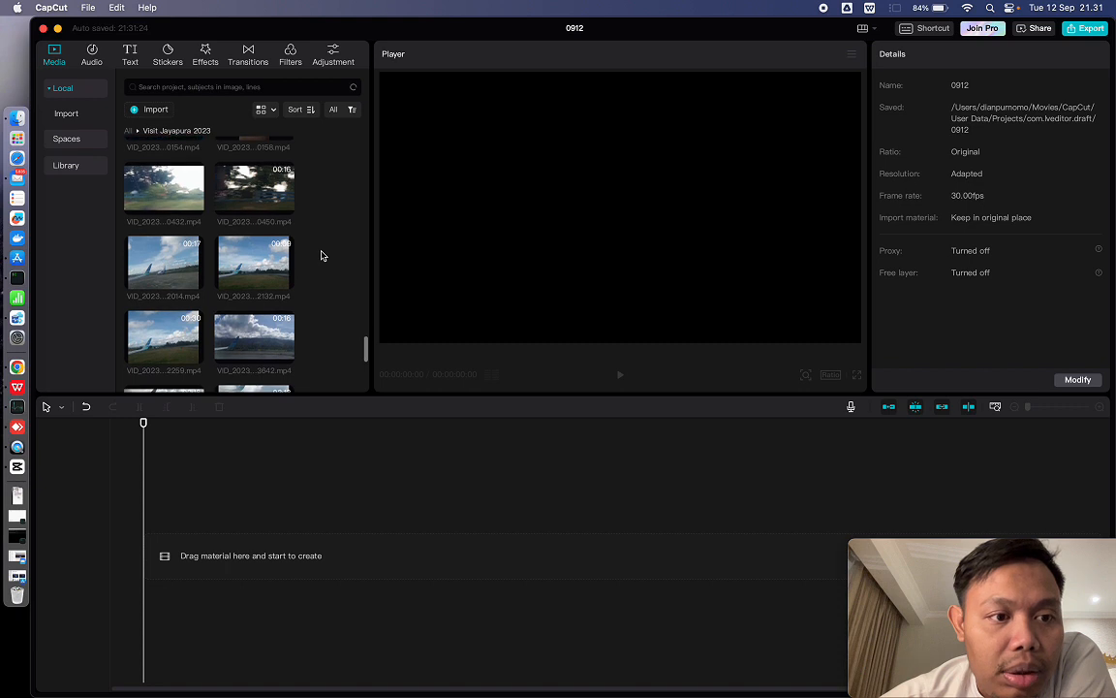
{"action": "scroll", "coordinate": [322, 256], "scroll_direction": "down", "scroll_amount": 3}
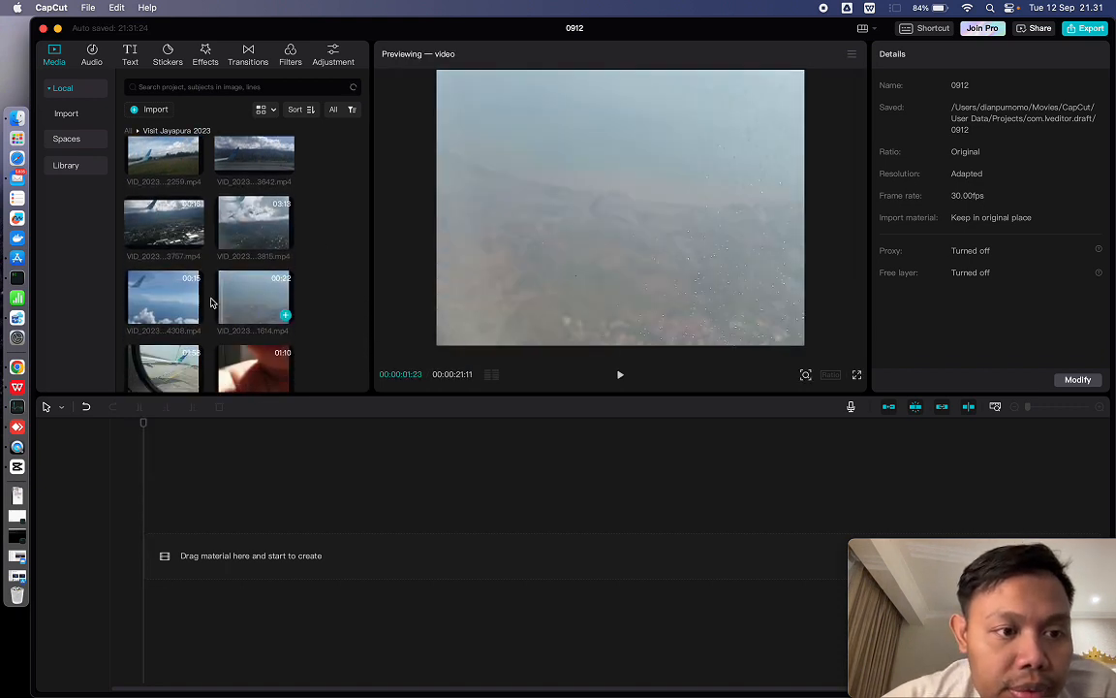
{"action": "left_click_drag", "start_coordinate": [184, 301], "coordinate": [162, 474]}
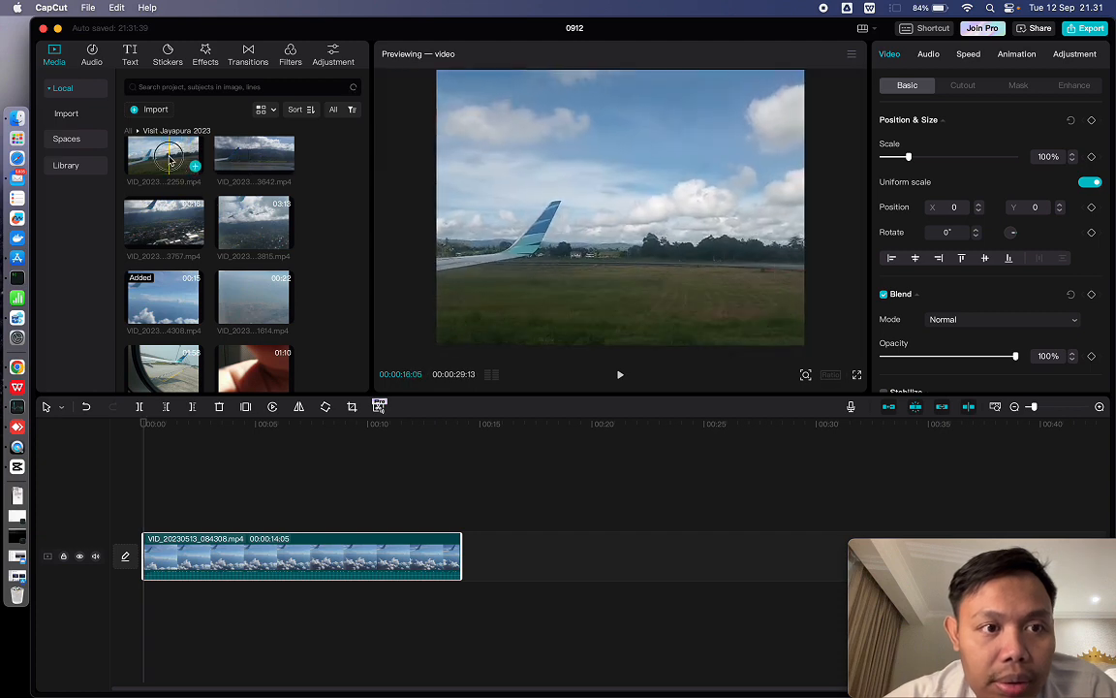
{"action": "left_click_drag", "start_coordinate": [182, 167], "coordinate": [455, 554]}
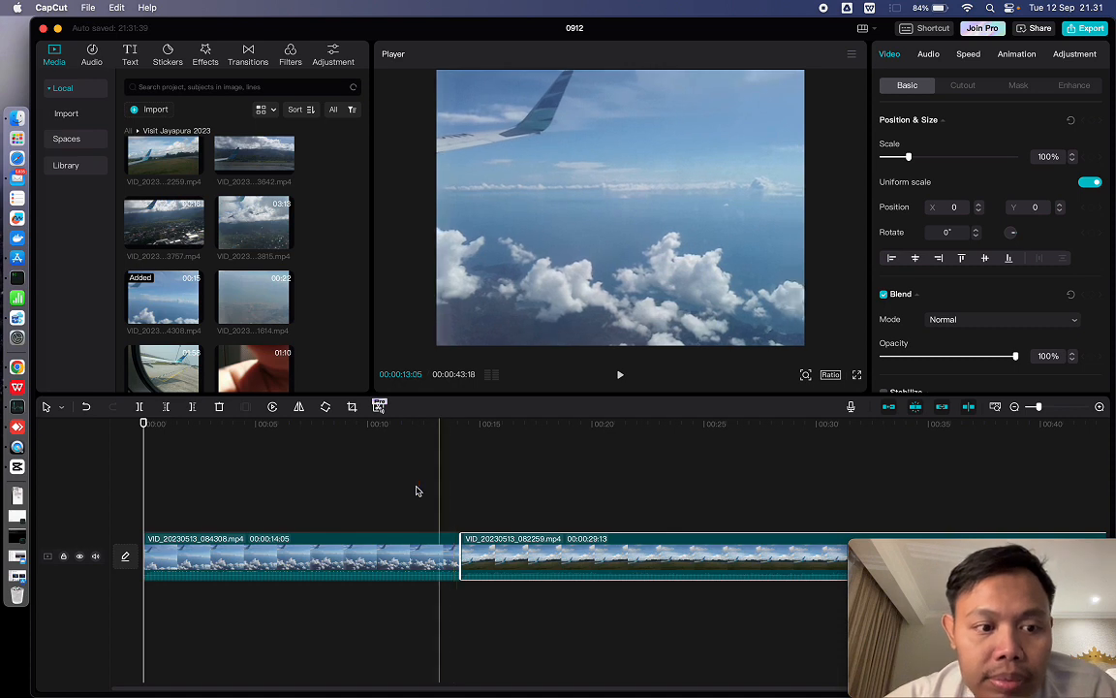
- Mute the clip audio of the video track holding both clips
{"action": "left_click", "coordinate": [293, 544]}
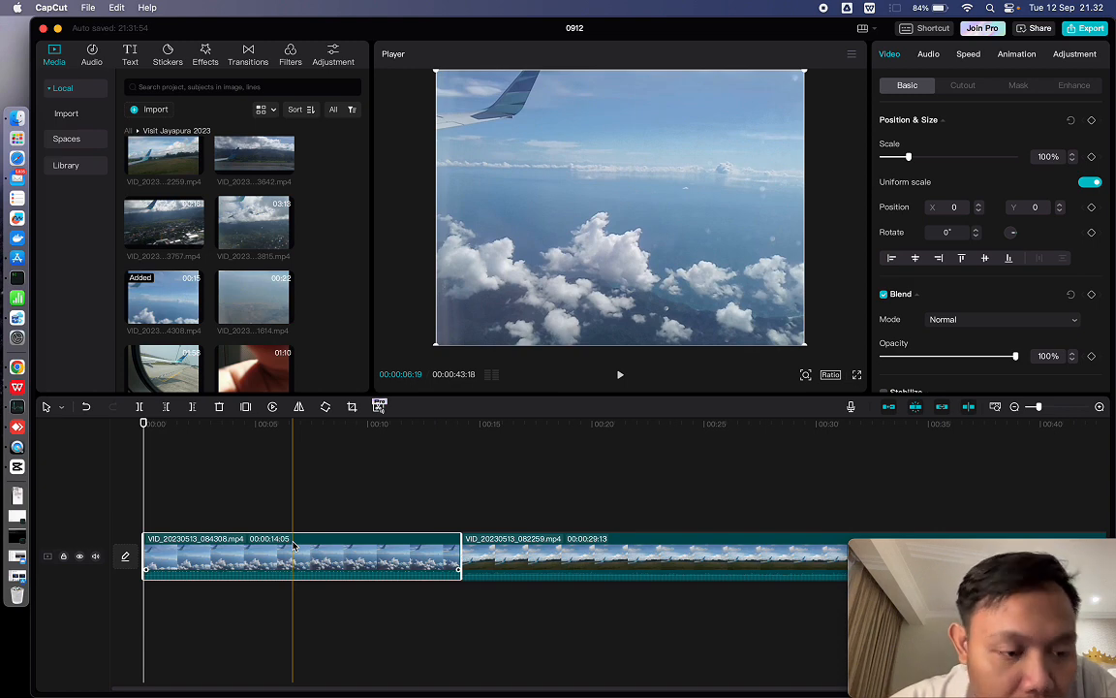
{"action": "left_click_drag", "start_coordinate": [293, 545], "coordinate": [144, 552]}
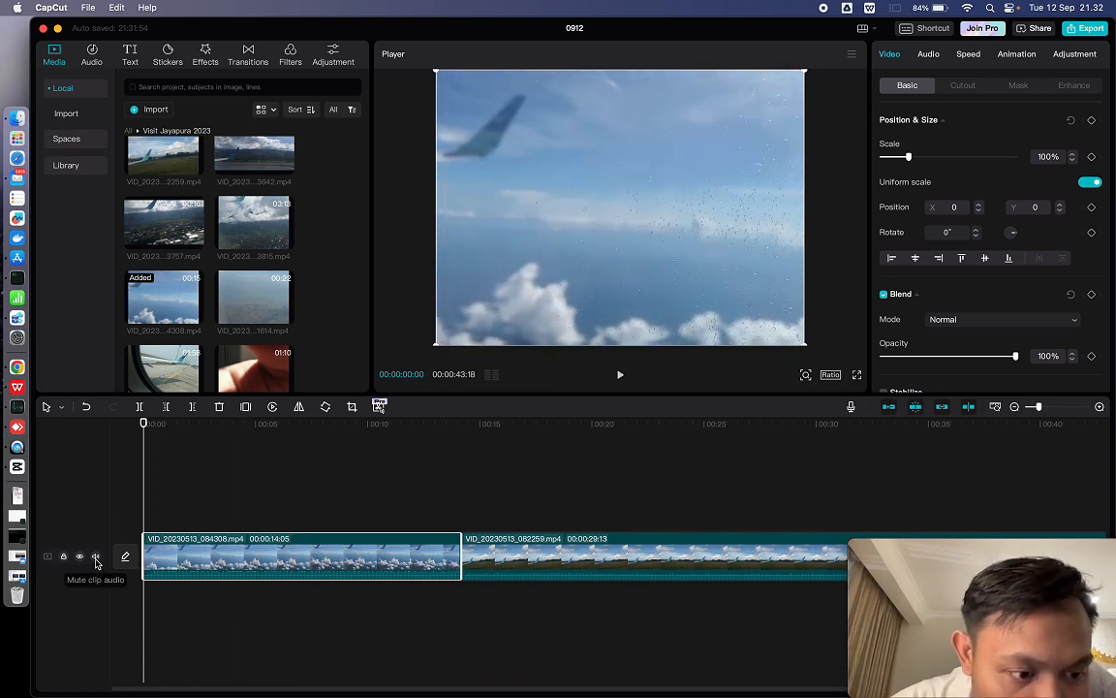
{"action": "left_click", "coordinate": [95, 559]}
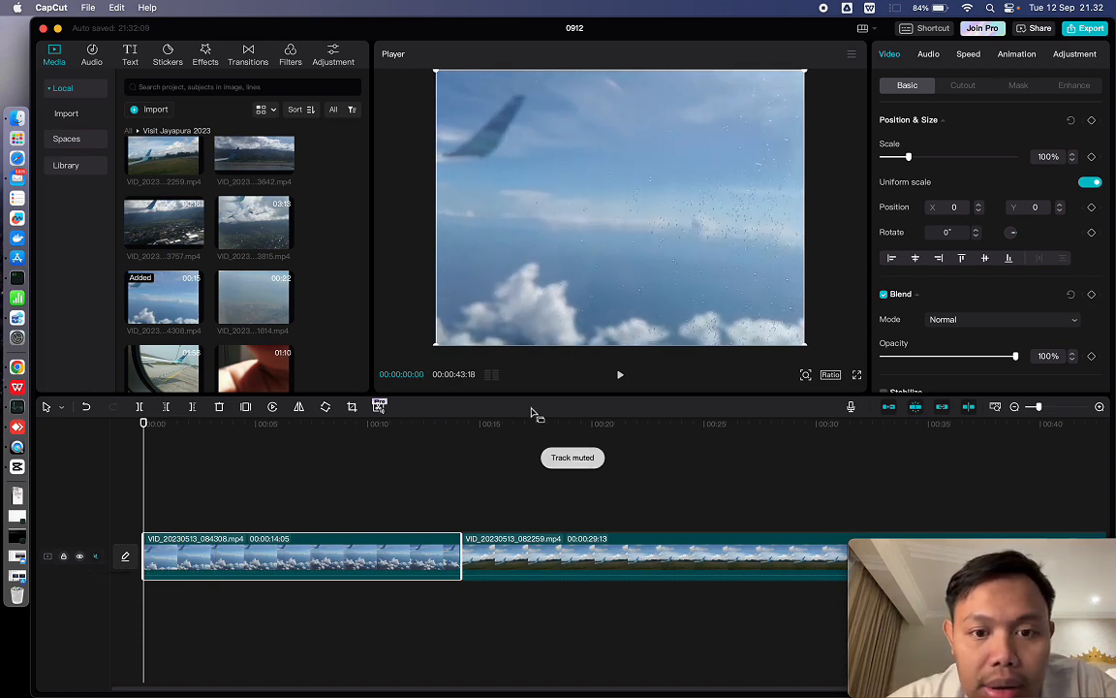
- Preview the opening of the first clip and split that clip at 00:00:07:04
{"action": "left_click", "coordinate": [622, 376]}
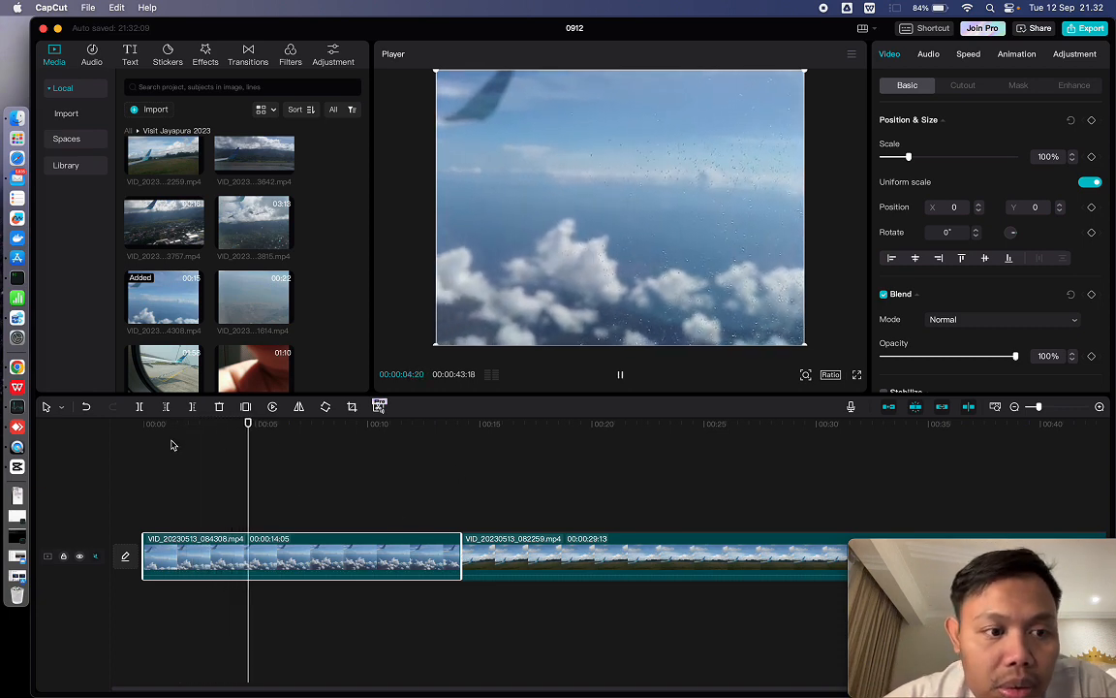
{"action": "left_click", "coordinate": [620, 373]}
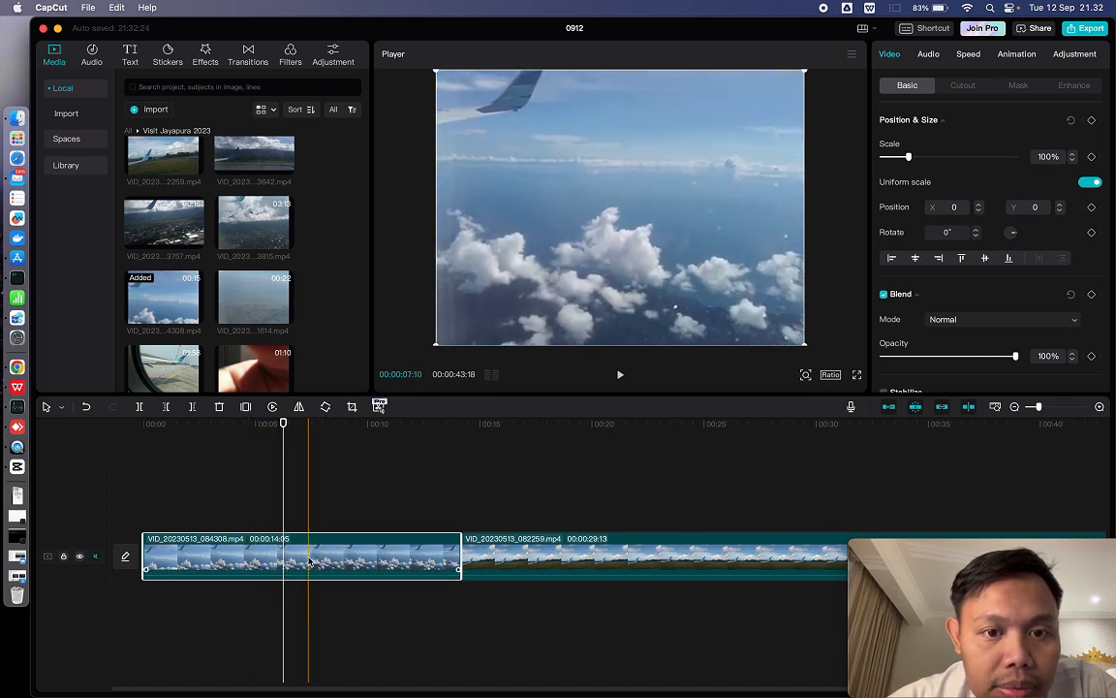
{"action": "left_click", "coordinate": [304, 424]}
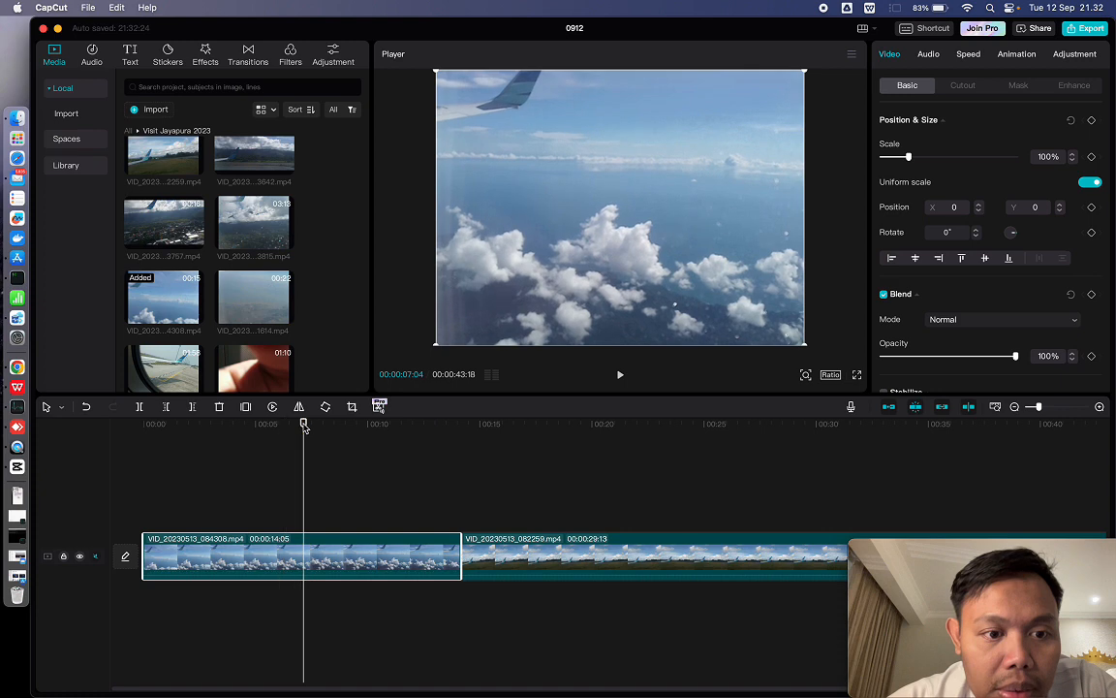
{"action": "left_click", "coordinate": [140, 407]}
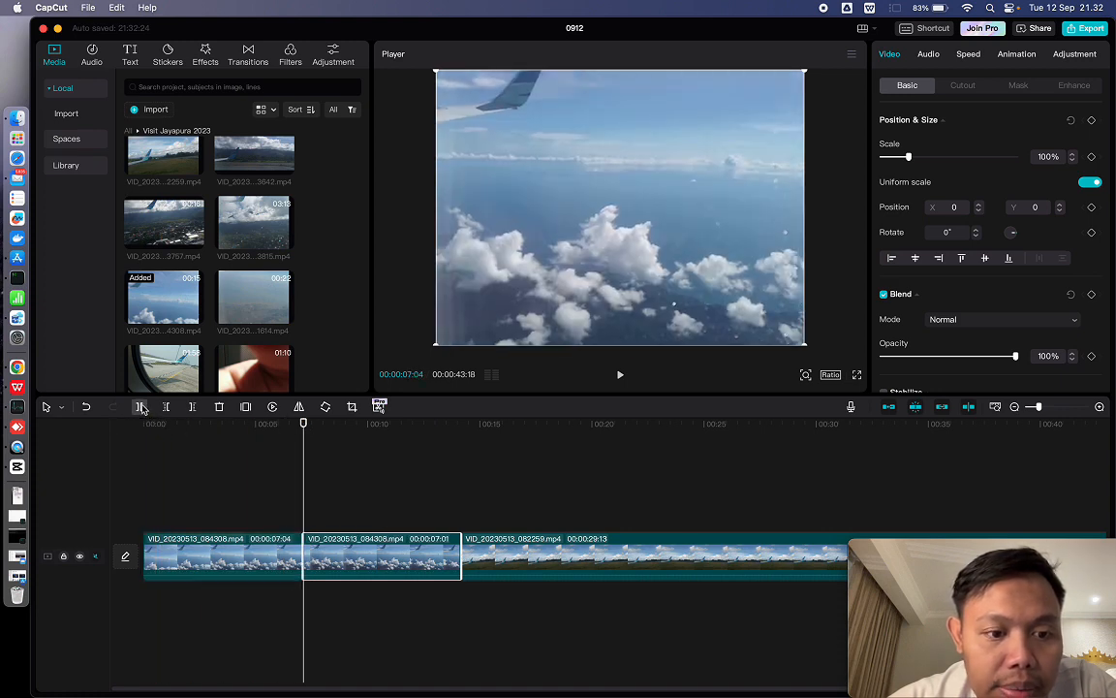
- Delete the segment before the split in the first clip and select the remaining part of that clip
{"action": "left_click", "coordinate": [186, 565]}
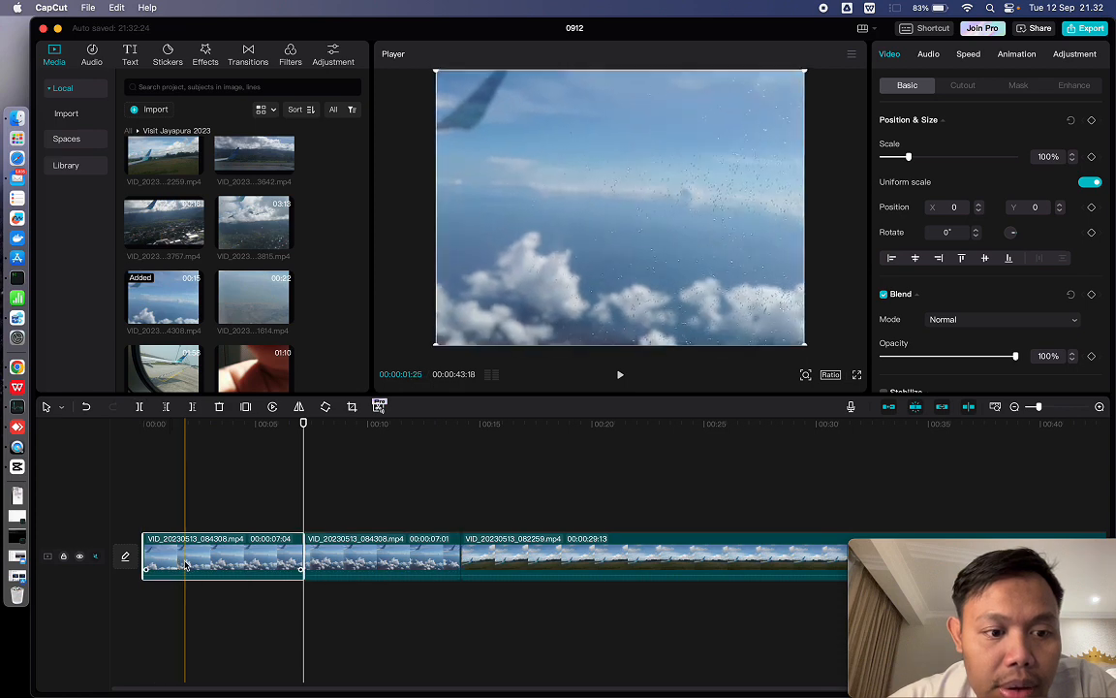
{"action": "key", "text": "Delete"}
{"action": "left_click", "coordinate": [242, 566]}
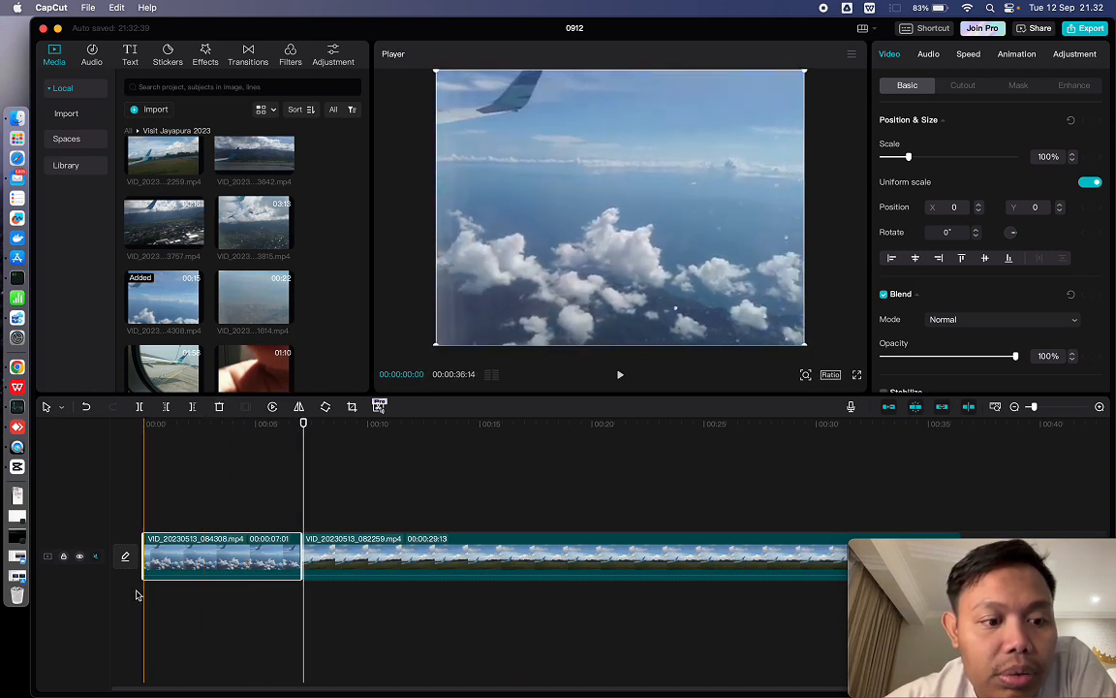
- Browse the audio library's Beat music tracks, its sound effects and the list of music categories
{"action": "left_click_drag", "start_coordinate": [167, 574], "coordinate": [169, 572]}
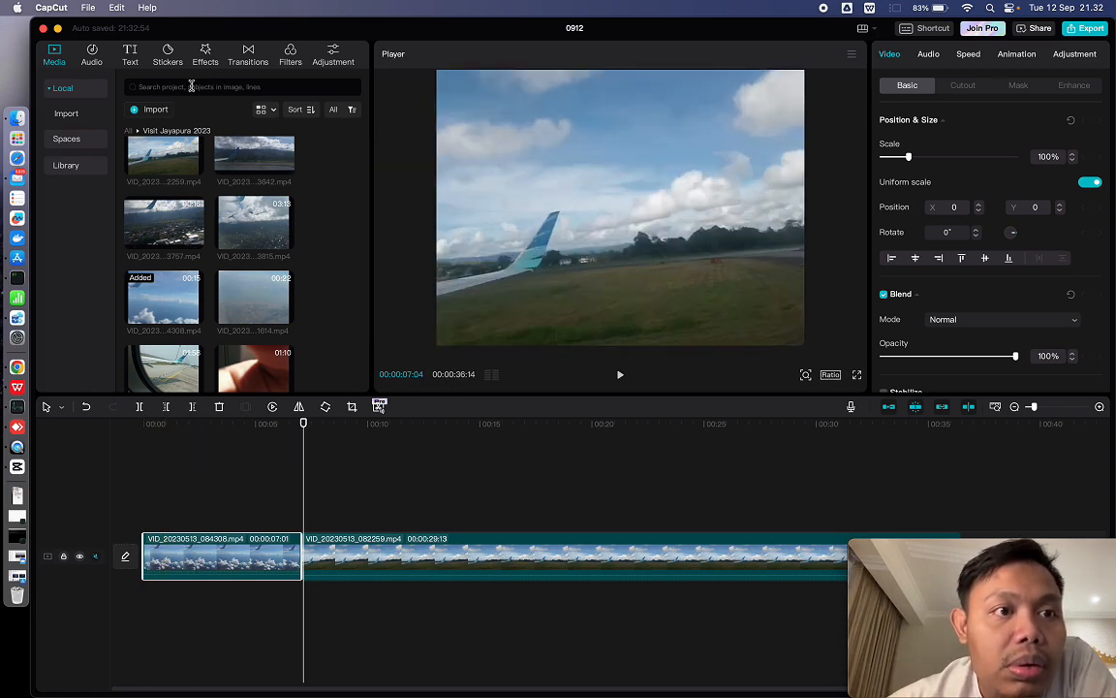
{"action": "left_click", "coordinate": [93, 55]}
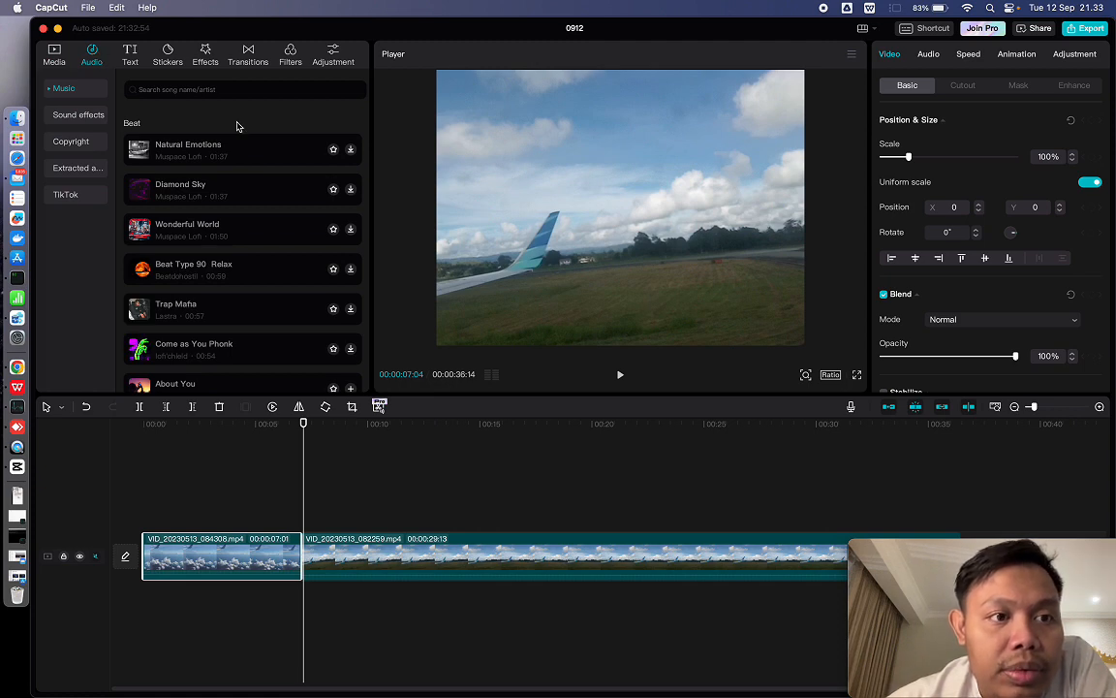
{"action": "scroll", "coordinate": [233, 216], "scroll_direction": "down", "scroll_amount": 5}
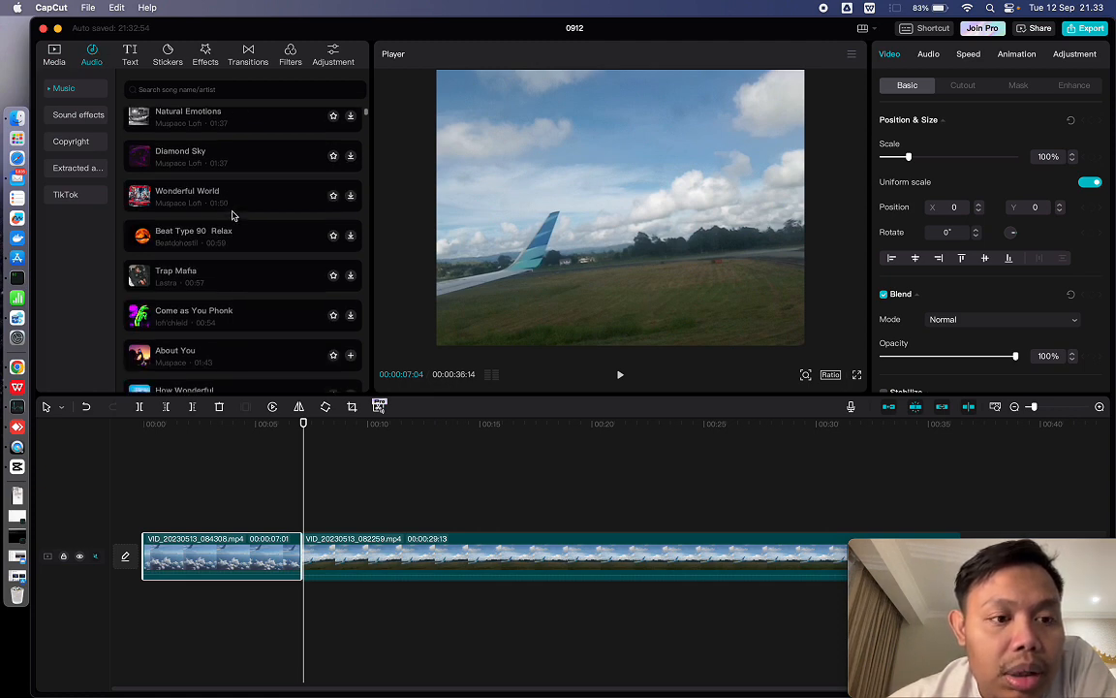
{"action": "scroll", "coordinate": [233, 215], "scroll_direction": "down", "scroll_amount": 10}
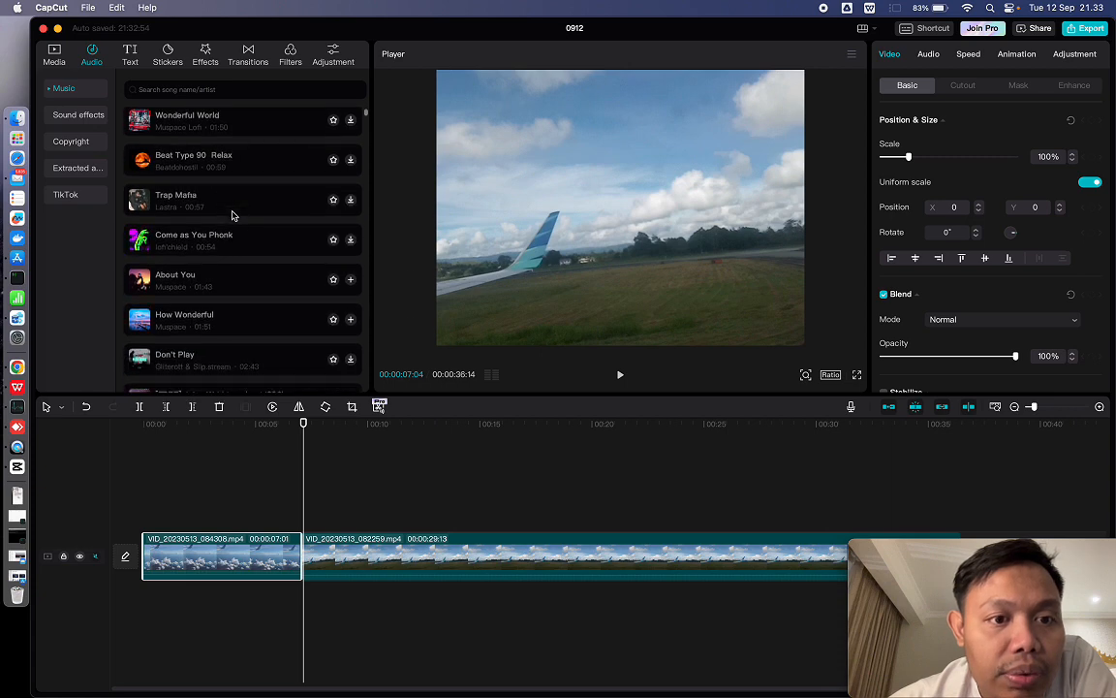
{"action": "scroll", "coordinate": [232, 215], "scroll_direction": "down", "scroll_amount": 12}
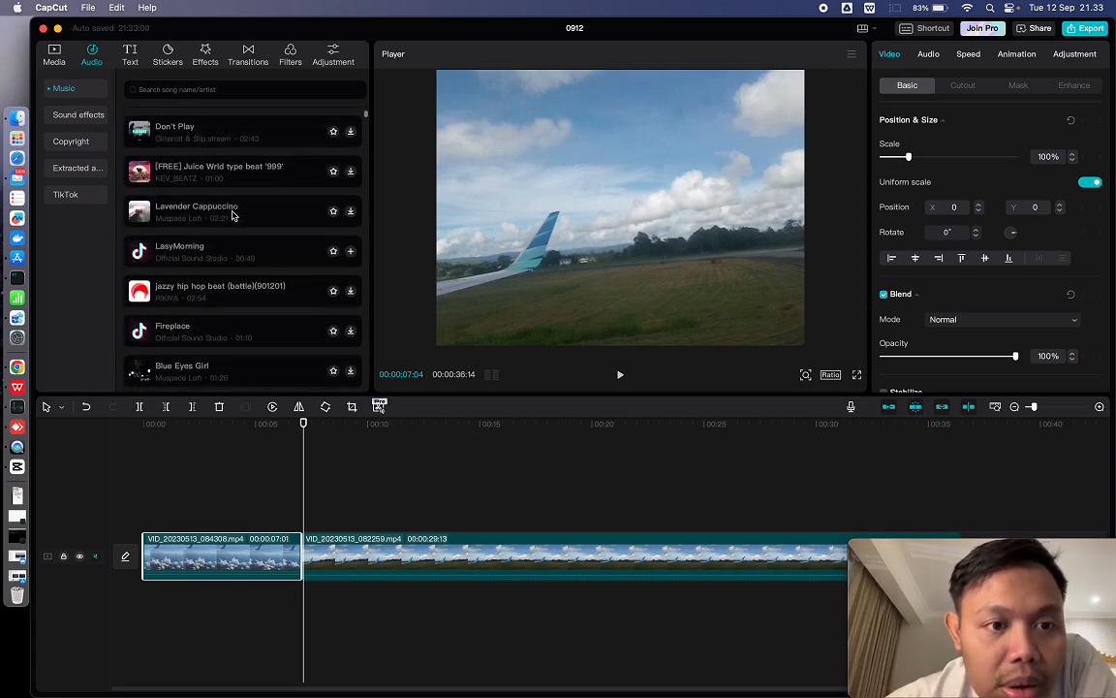
{"action": "scroll", "coordinate": [233, 215], "scroll_direction": "down", "scroll_amount": 12}
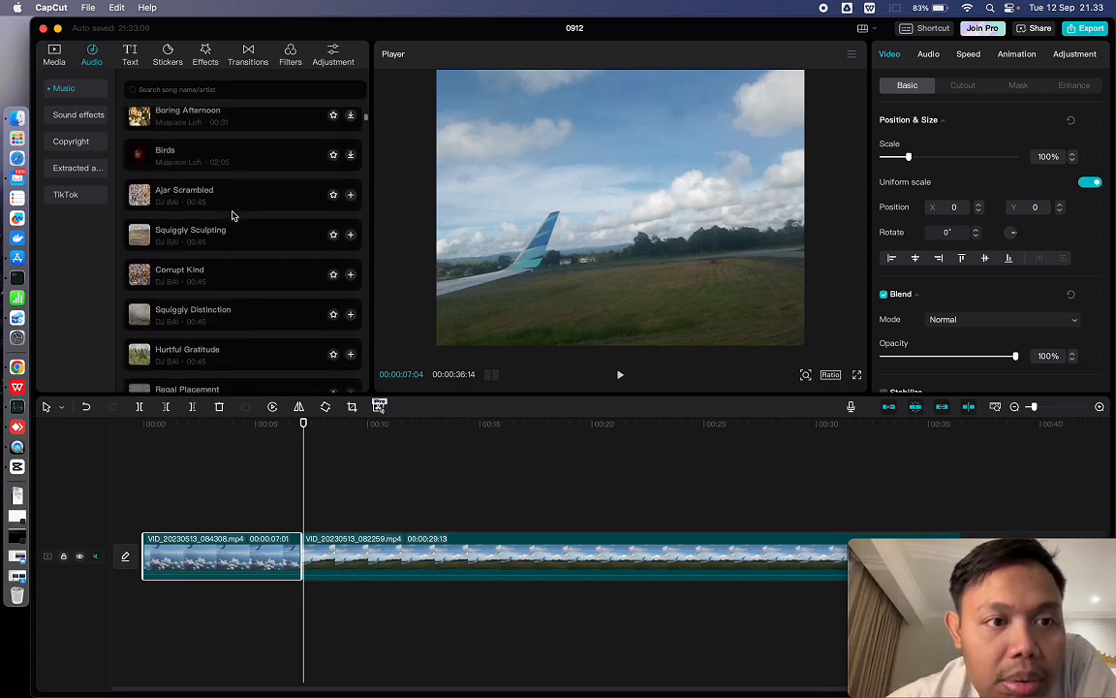
{"action": "scroll", "coordinate": [233, 211], "scroll_direction": "down", "scroll_amount": 3}
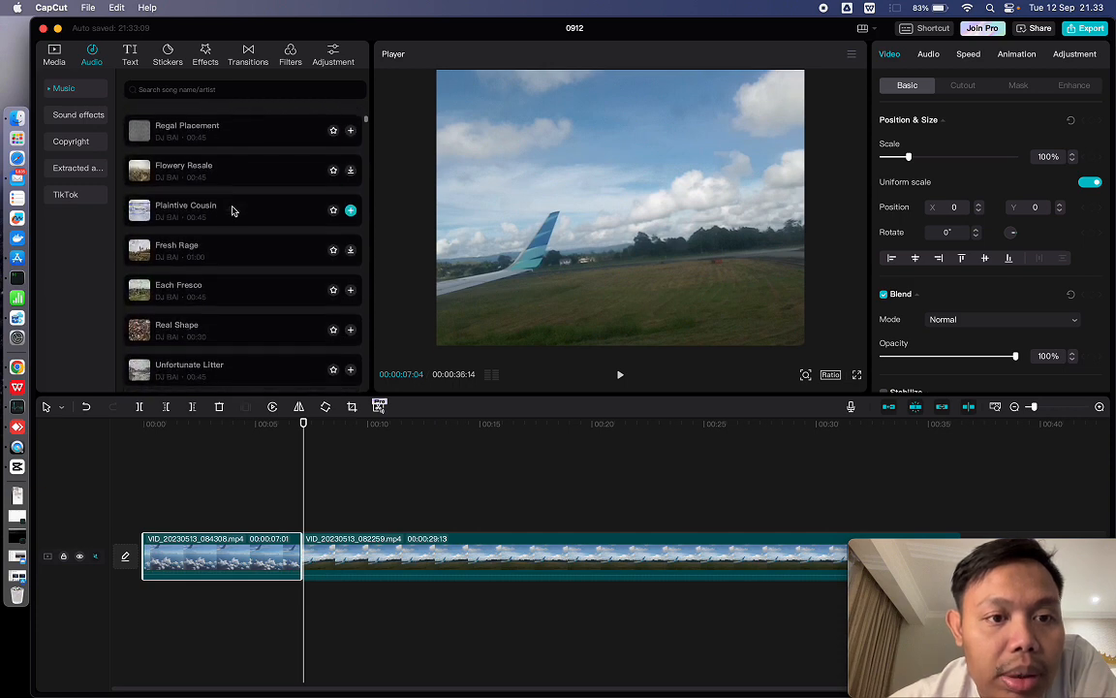
{"action": "scroll", "coordinate": [232, 210], "scroll_direction": "down", "scroll_amount": 8}
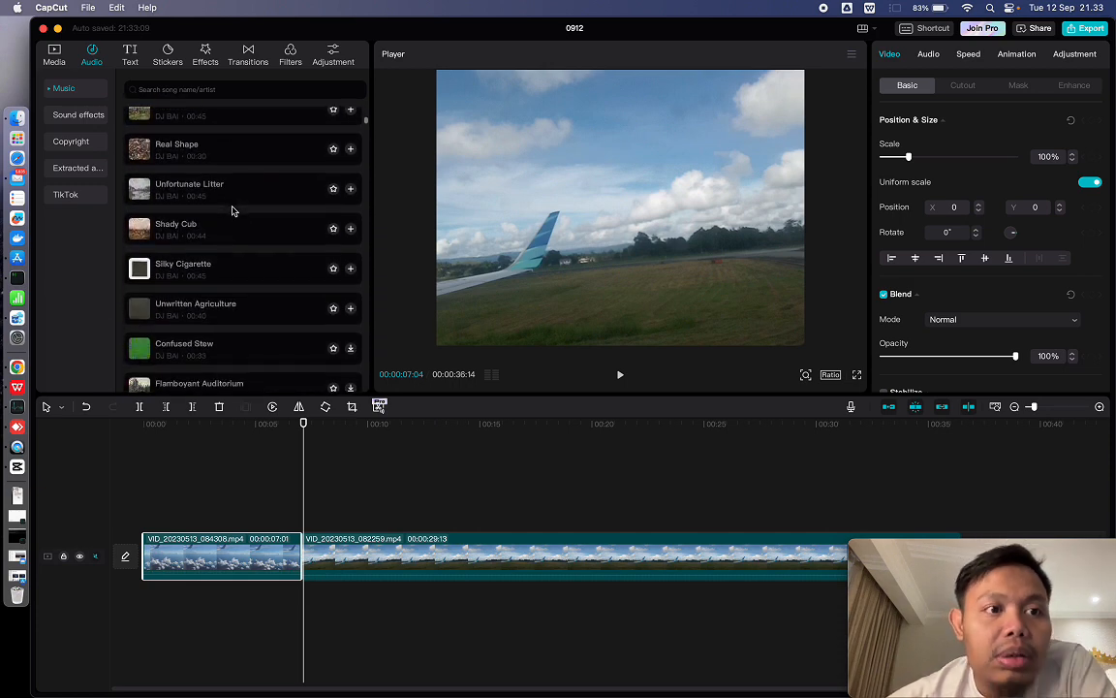
{"action": "scroll", "coordinate": [232, 211], "scroll_direction": "up", "scroll_amount": 9}
{"action": "scroll", "coordinate": [233, 210], "scroll_direction": "down", "scroll_amount": 10}
{"action": "scroll", "coordinate": [232, 211], "scroll_direction": "up", "scroll_amount": 5}
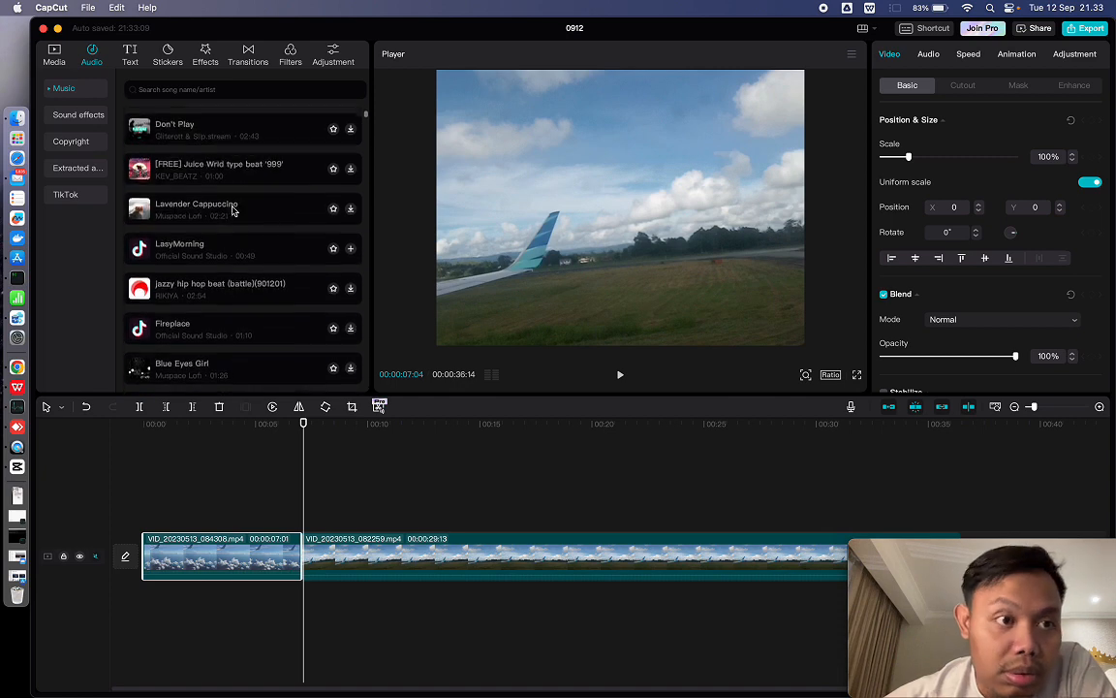
{"action": "left_click", "coordinate": [92, 118]}
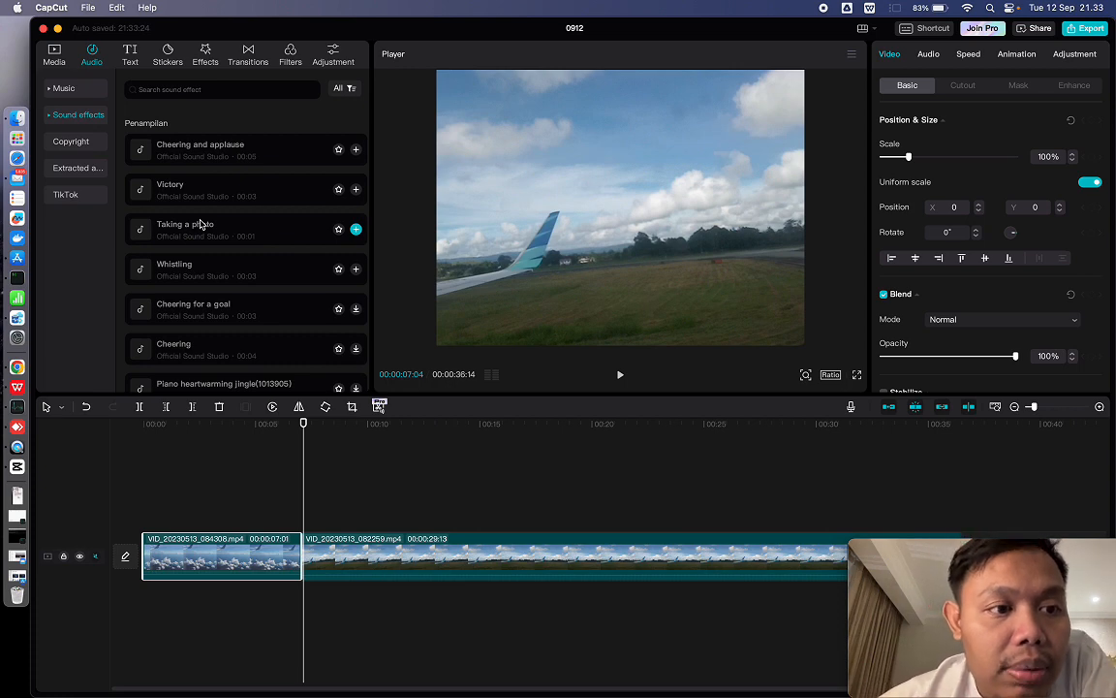
{"action": "left_click", "coordinate": [87, 93]}
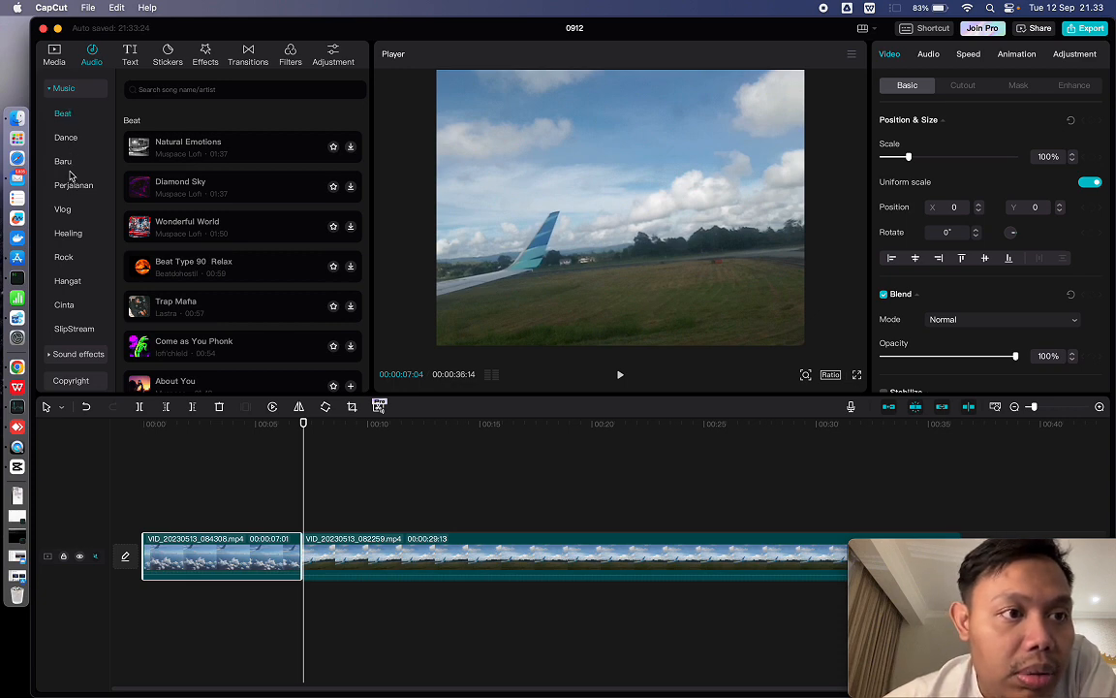
{"action": "scroll", "coordinate": [66, 224], "scroll_direction": "down", "scroll_amount": 2}
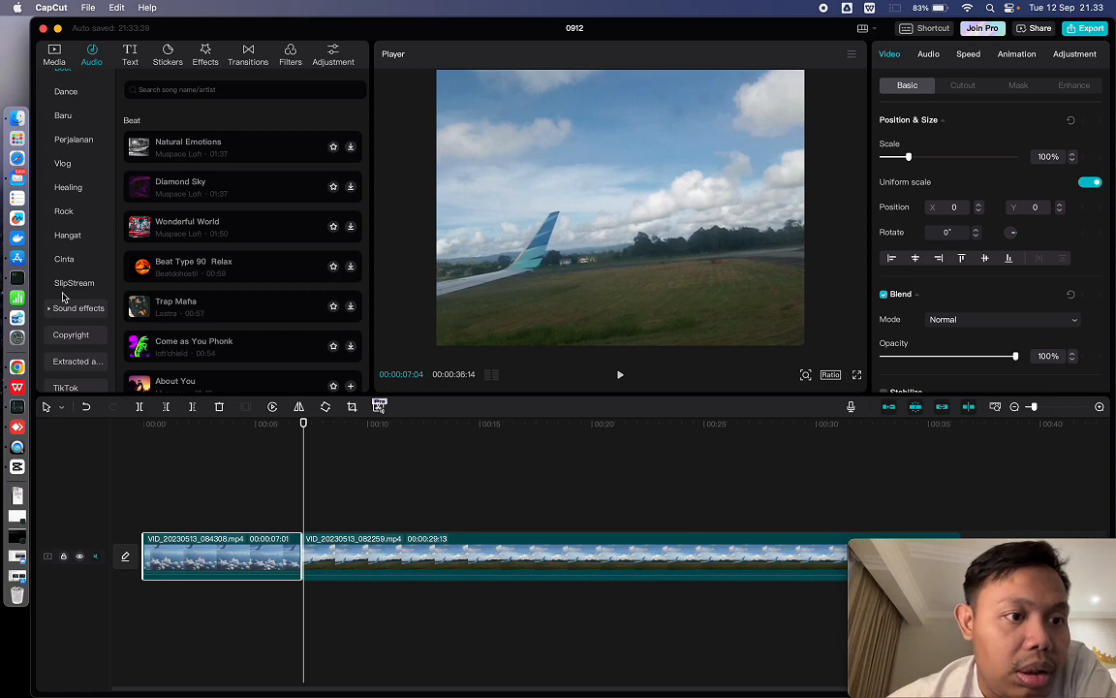
- Audition the "Wind (environmental sound) _Slightly stronger" effect from the Suasana sound effects and place it beneath the clips at the timeline start
{"action": "left_click", "coordinate": [66, 310]}
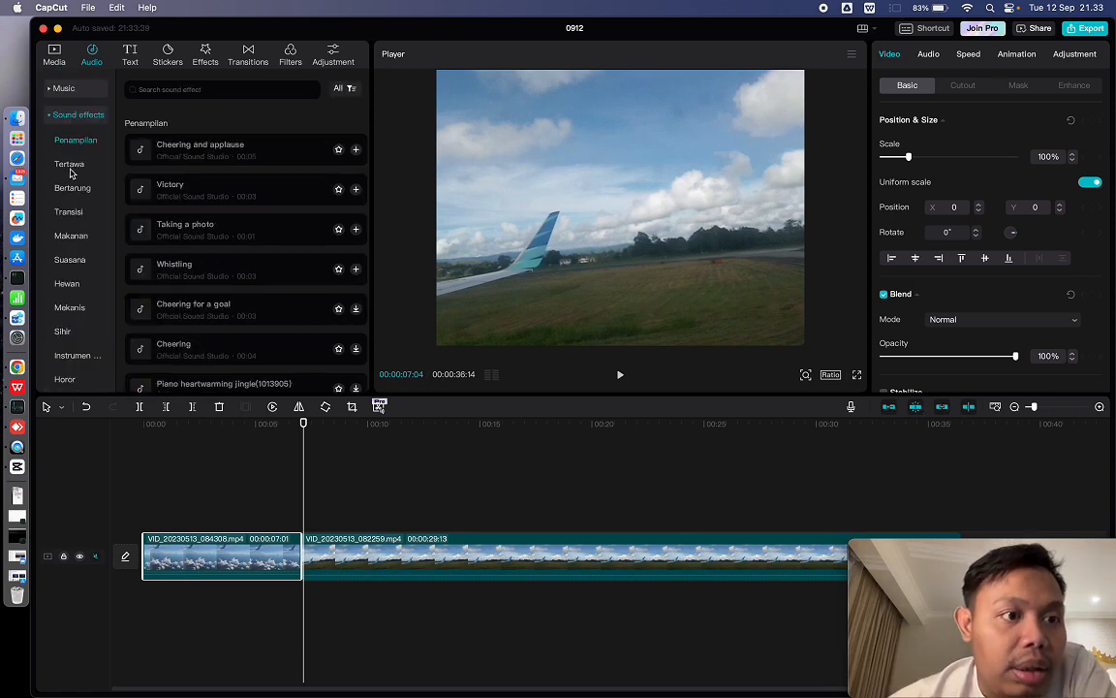
{"action": "left_click", "coordinate": [69, 214]}
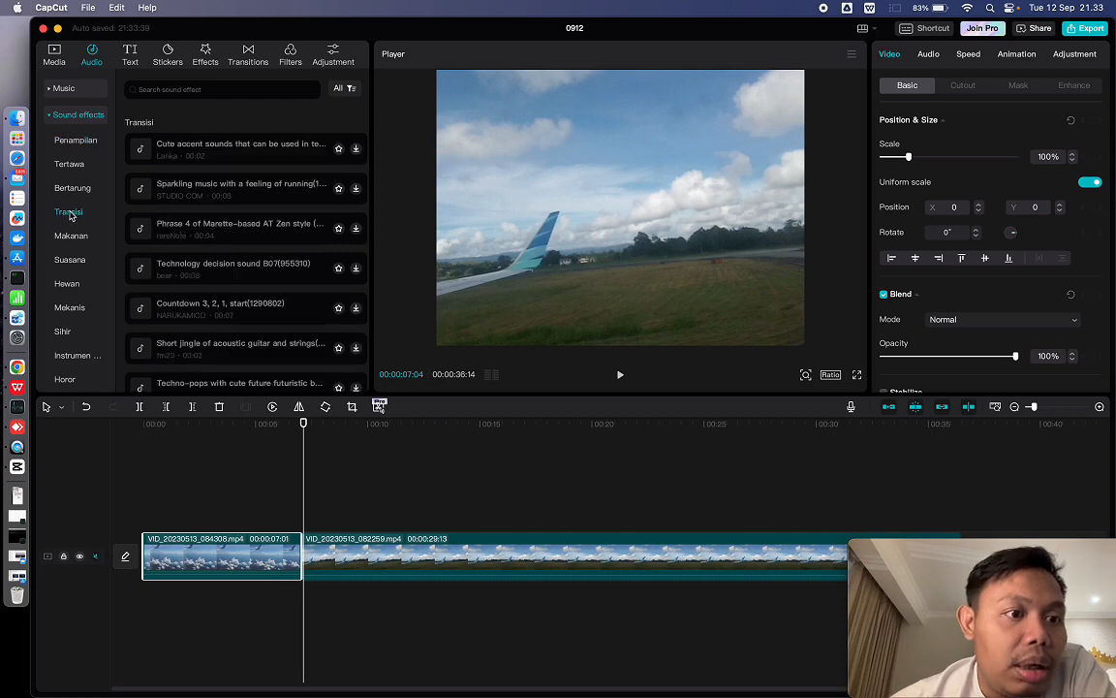
{"action": "left_click", "coordinate": [68, 237]}
{"action": "left_click", "coordinate": [70, 259]}
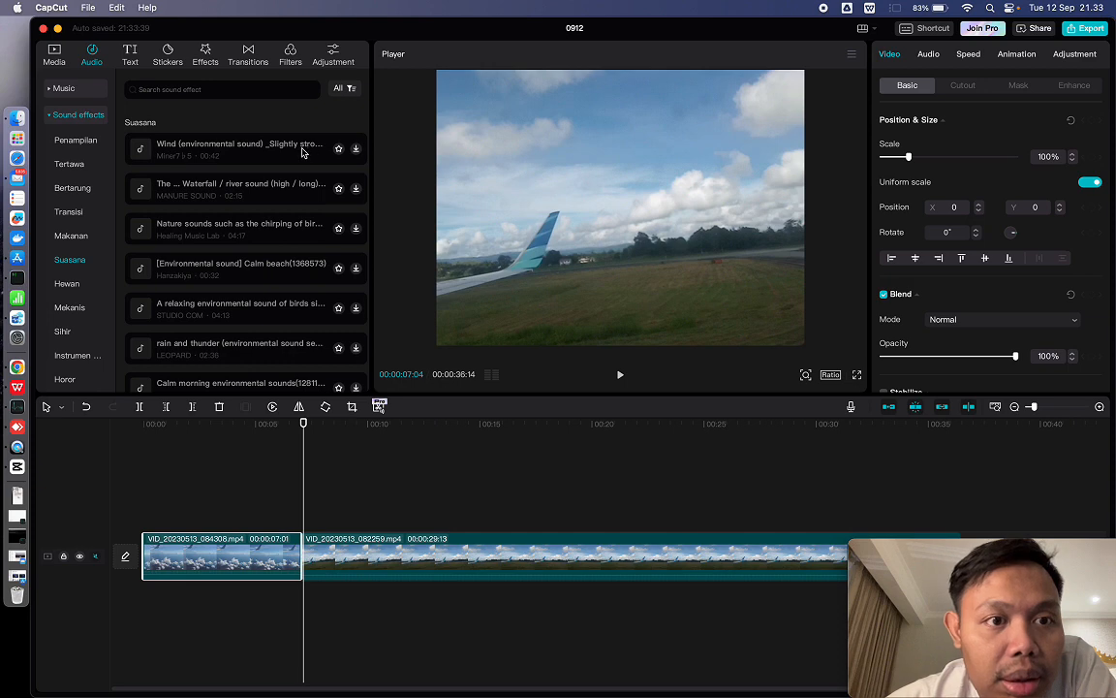
{"action": "left_click", "coordinate": [248, 150]}
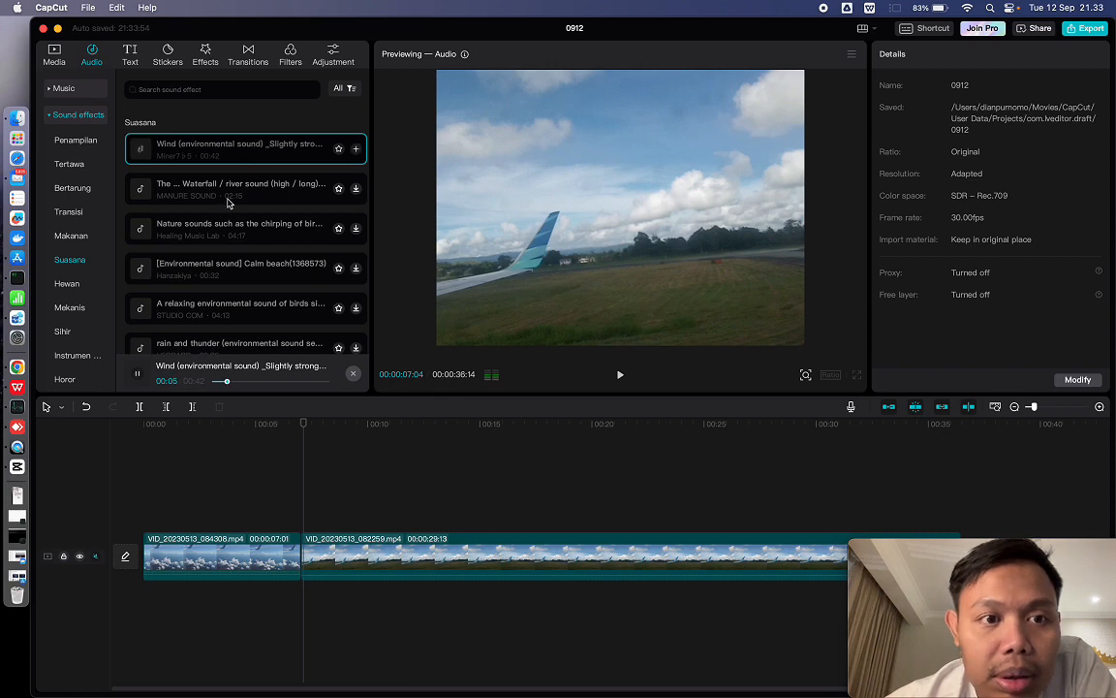
{"action": "left_click_drag", "start_coordinate": [242, 156], "coordinate": [140, 538]}
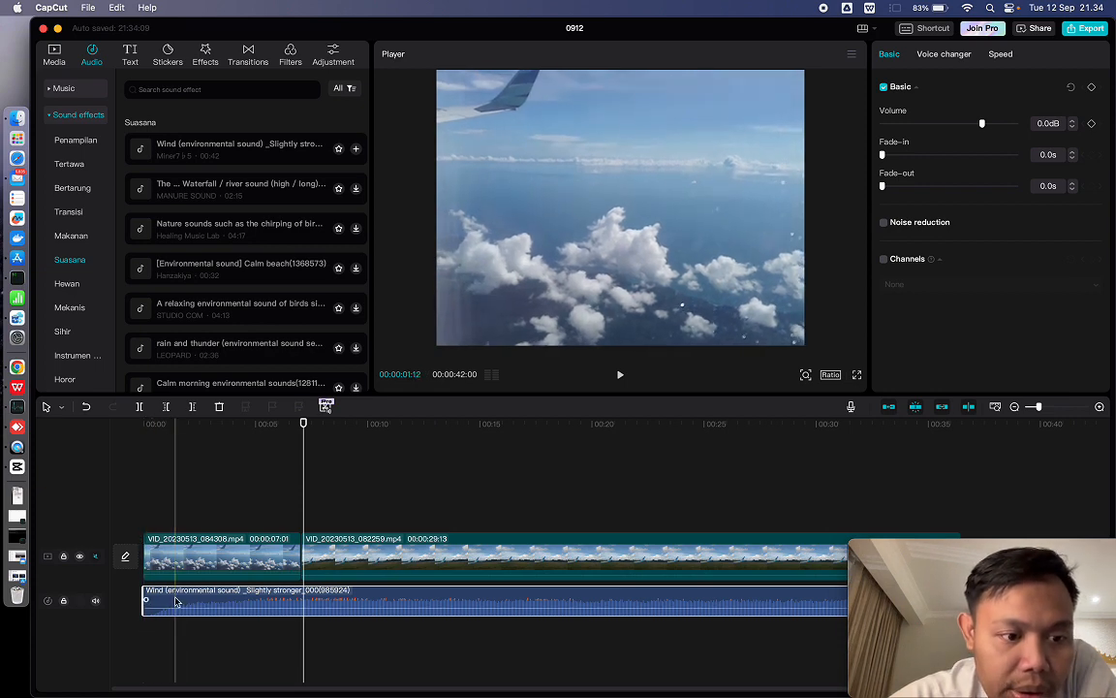
- Play the video from the beginning to check the wind sound under the first clip
{"action": "left_click", "coordinate": [144, 424]}
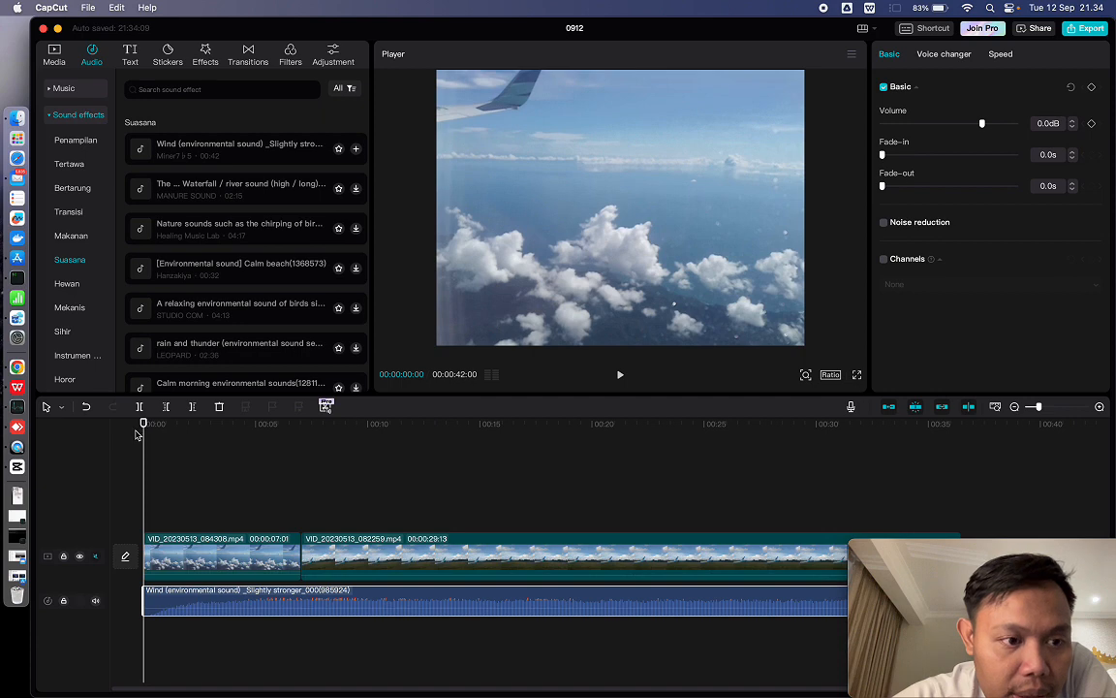
{"action": "left_click", "coordinate": [621, 377]}
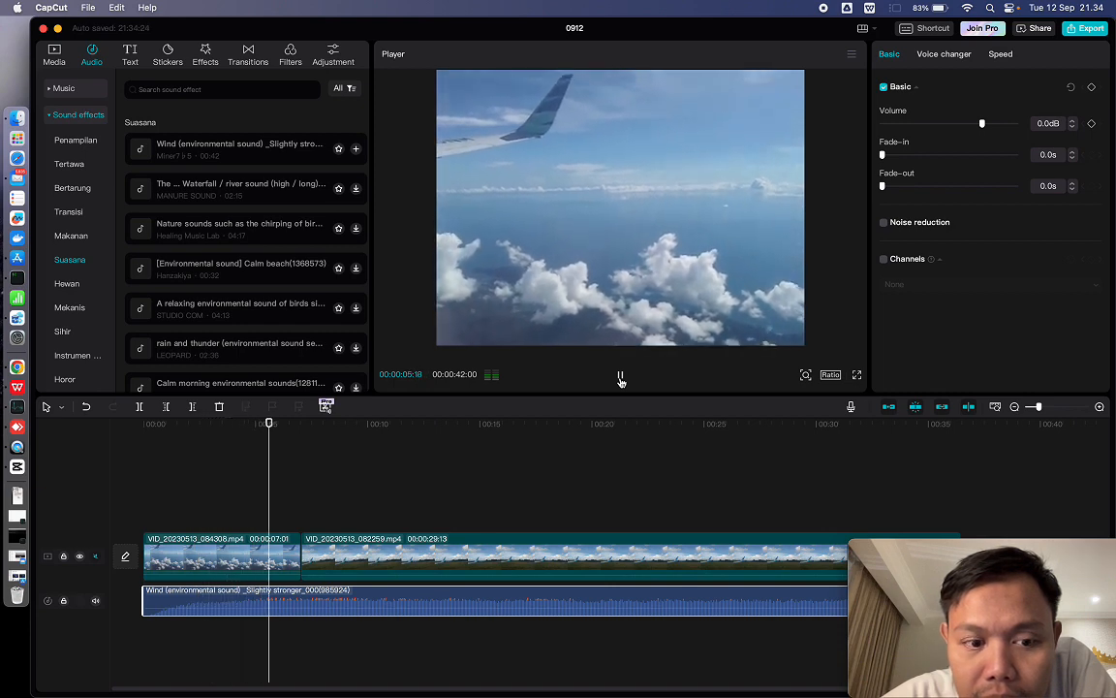
{"action": "left_click", "coordinate": [621, 378]}
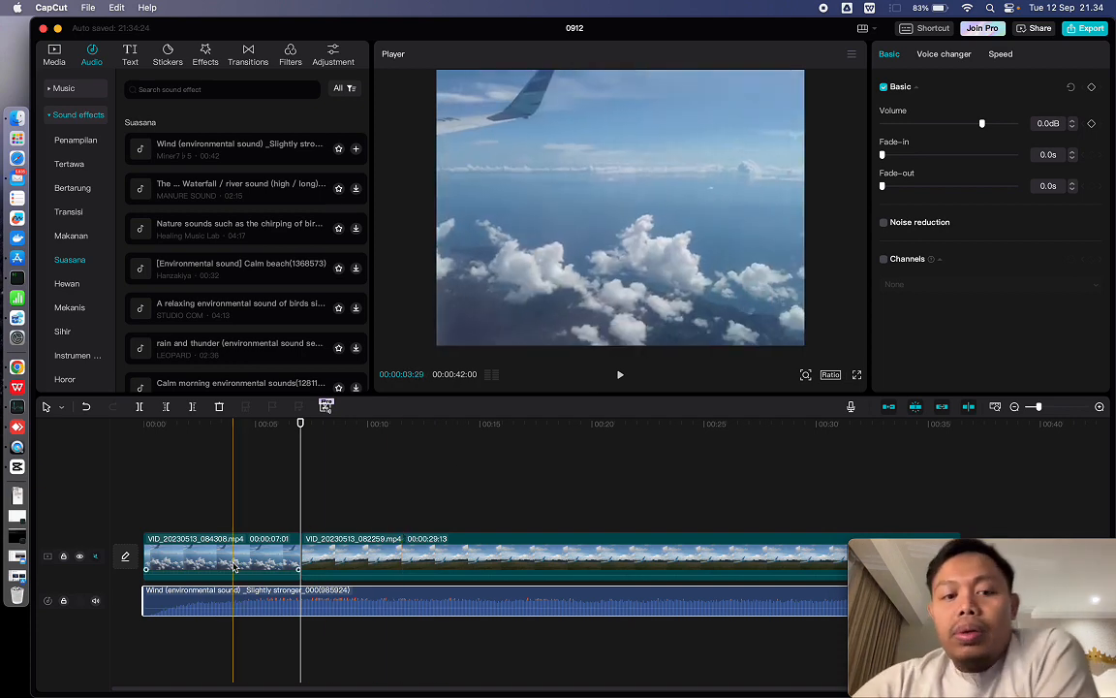
- Replace VID_20230513_082259.mp4 on the timeline with VID_20230513_083815.mp4, placed directly after the first clip
{"action": "left_click", "coordinate": [366, 545]}
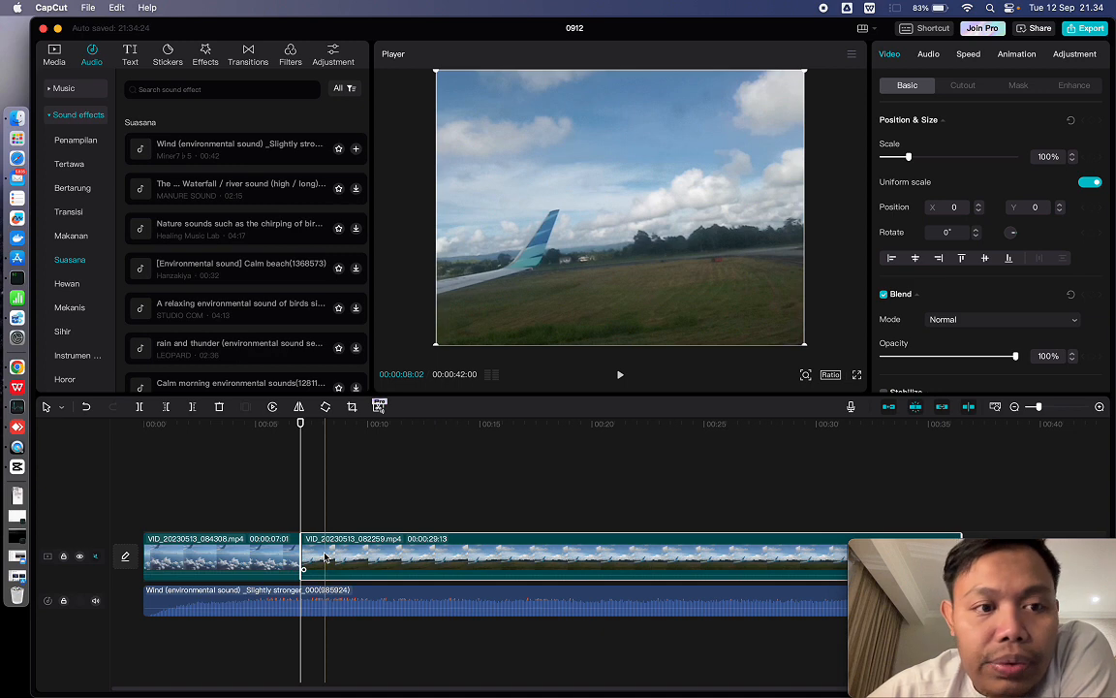
{"action": "key", "text": "Delete"}
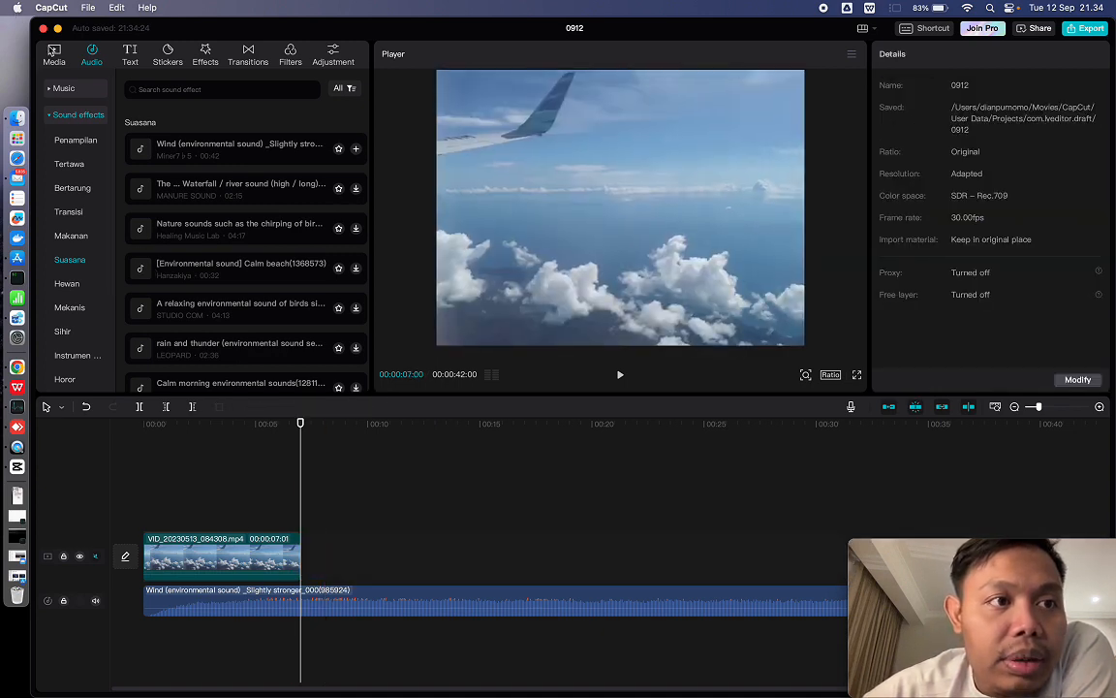
{"action": "left_click", "coordinate": [54, 55]}
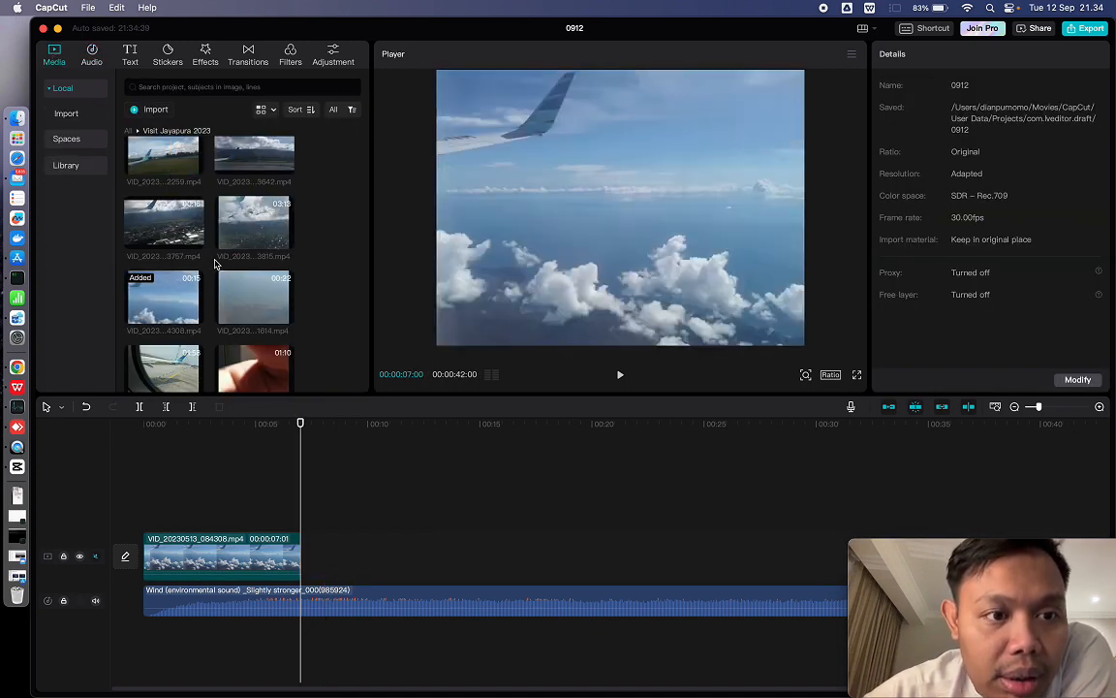
{"action": "left_click", "coordinate": [235, 237]}
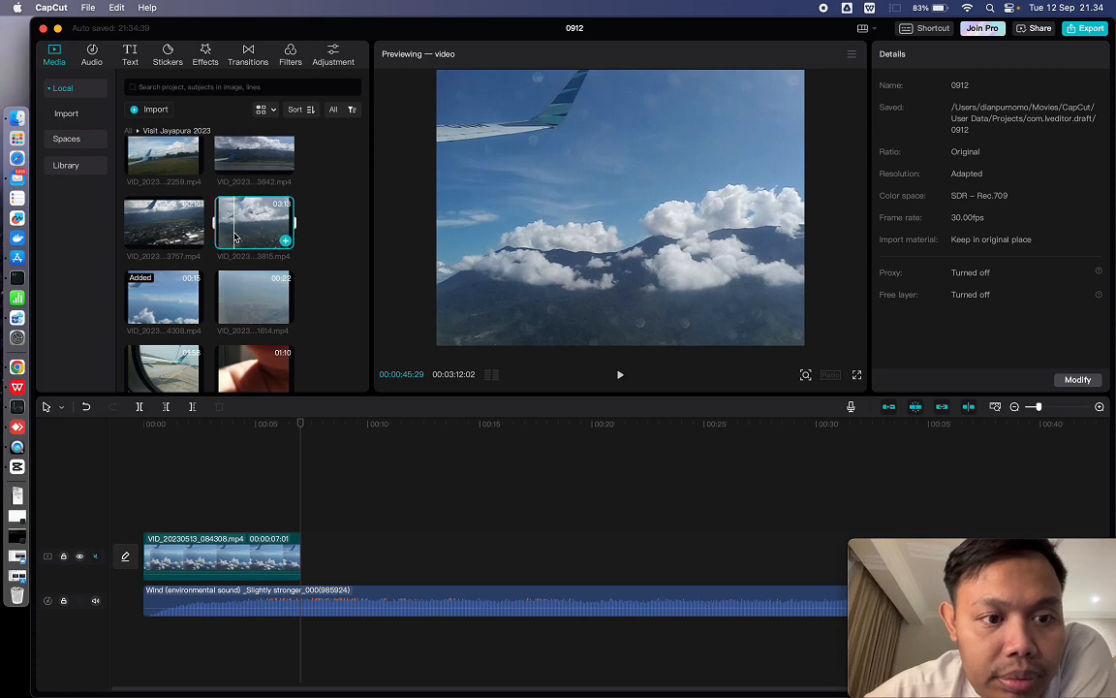
{"action": "left_click_drag", "start_coordinate": [235, 238], "coordinate": [306, 556]}
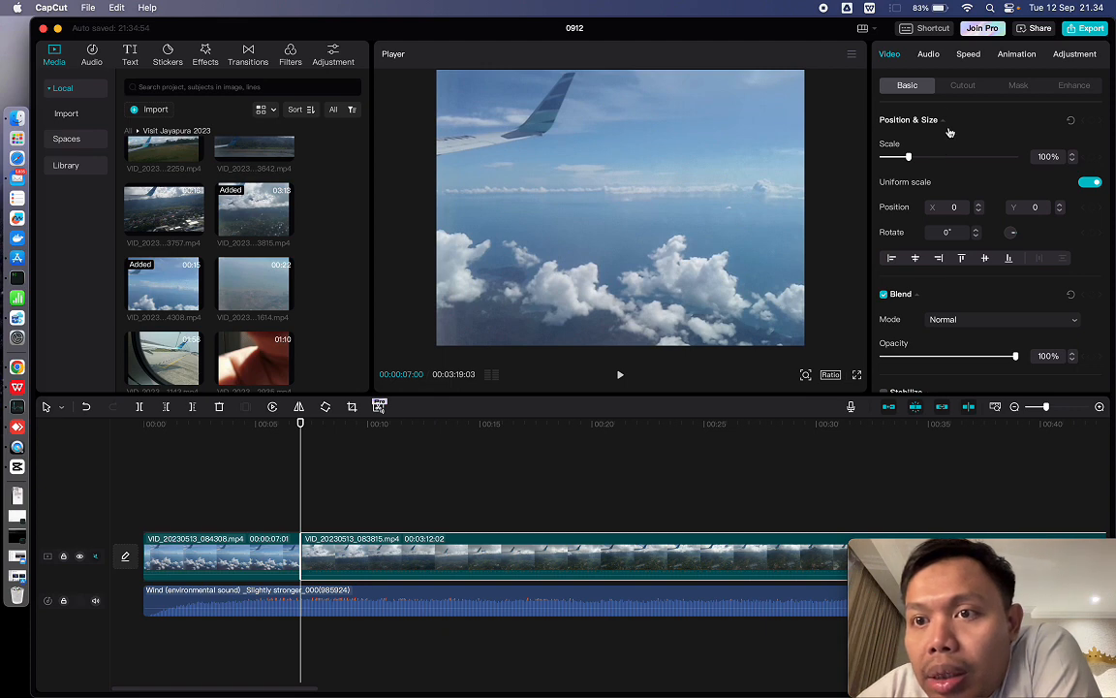
- Set the normal playback speed of the VID_20230513_083815.mp4 clip to 4.1x
{"action": "left_click", "coordinate": [966, 54]}
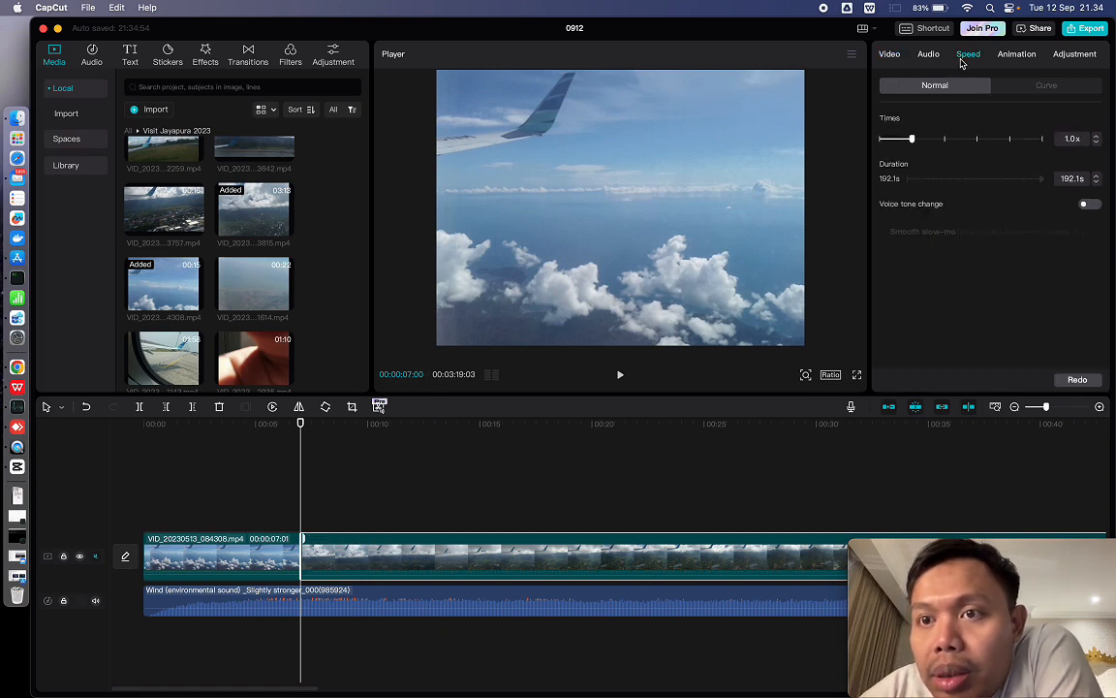
{"action": "left_click", "coordinate": [936, 141]}
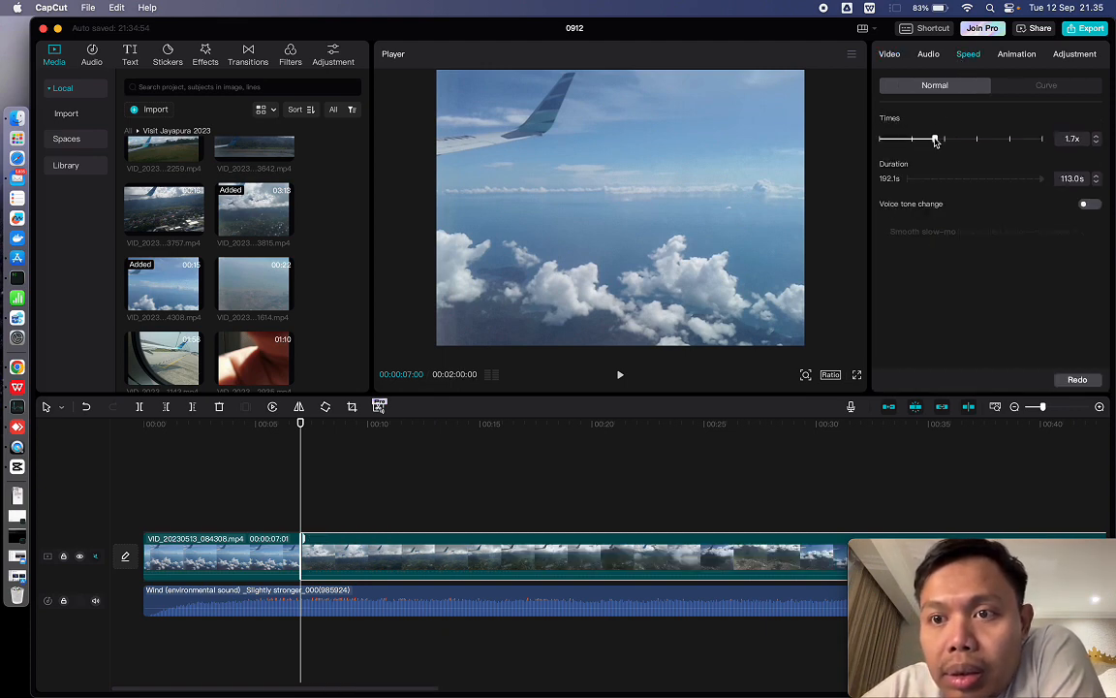
{"action": "left_click", "coordinate": [969, 142]}
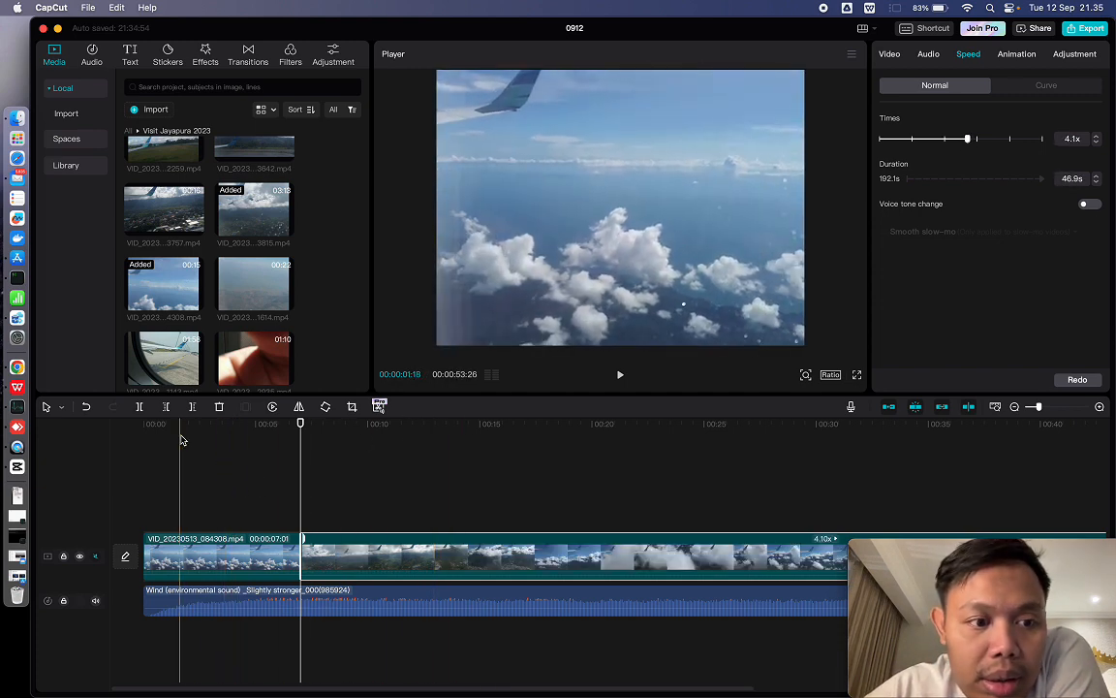
- Play the timeline from 00:00:04:16 to review the cut from the first clip into the sped-up clip
{"action": "left_click", "coordinate": [244, 438]}
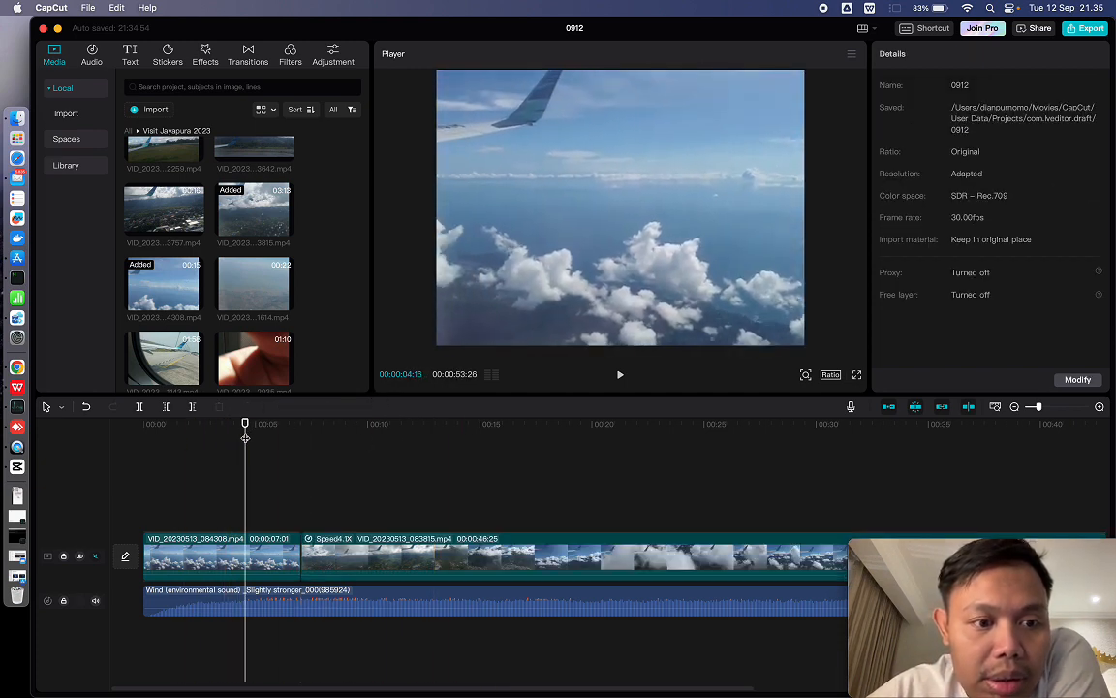
{"action": "left_click", "coordinate": [621, 375]}
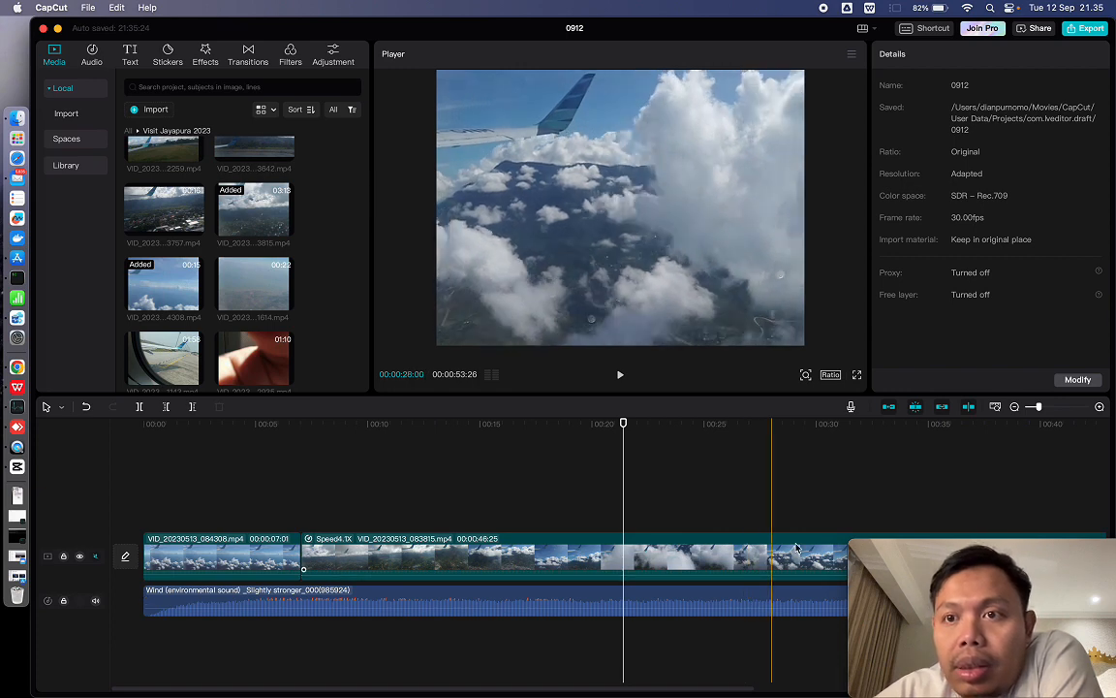
{"action": "left_click", "coordinate": [927, 585]}
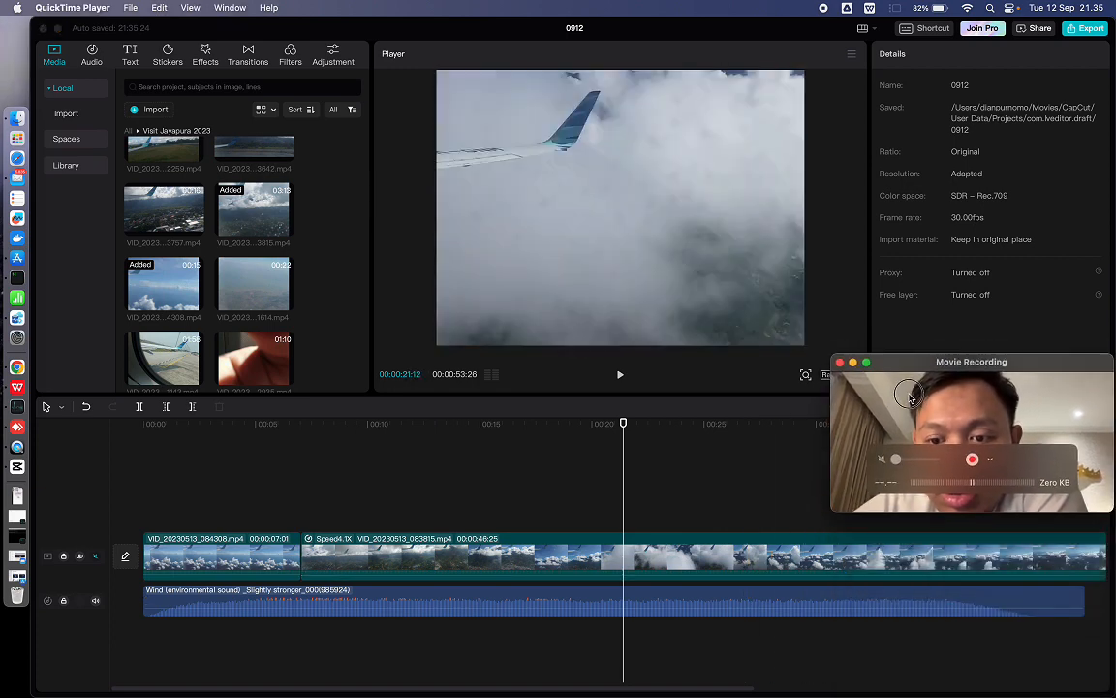
- Lower the volume of the wind sound on the audio track to -12.9 dB
{"action": "left_click", "coordinate": [588, 613]}
{"action": "left_click_drag", "start_coordinate": [587, 607], "coordinate": [587, 610]}
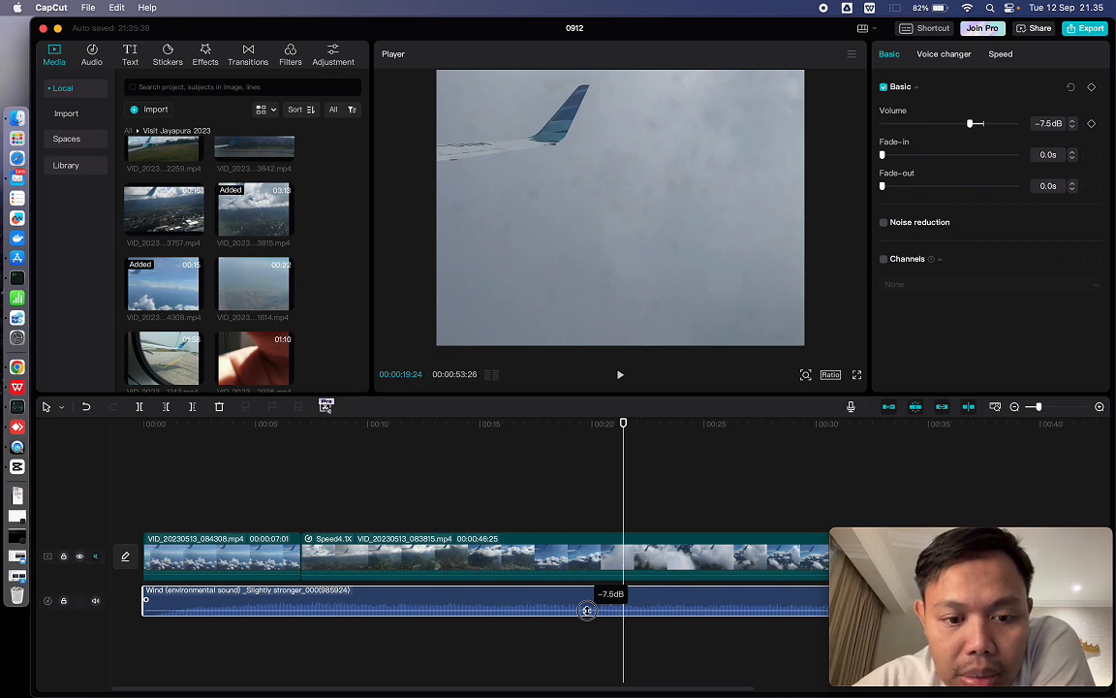
{"action": "left_click_drag", "start_coordinate": [586, 610], "coordinate": [589, 611]}
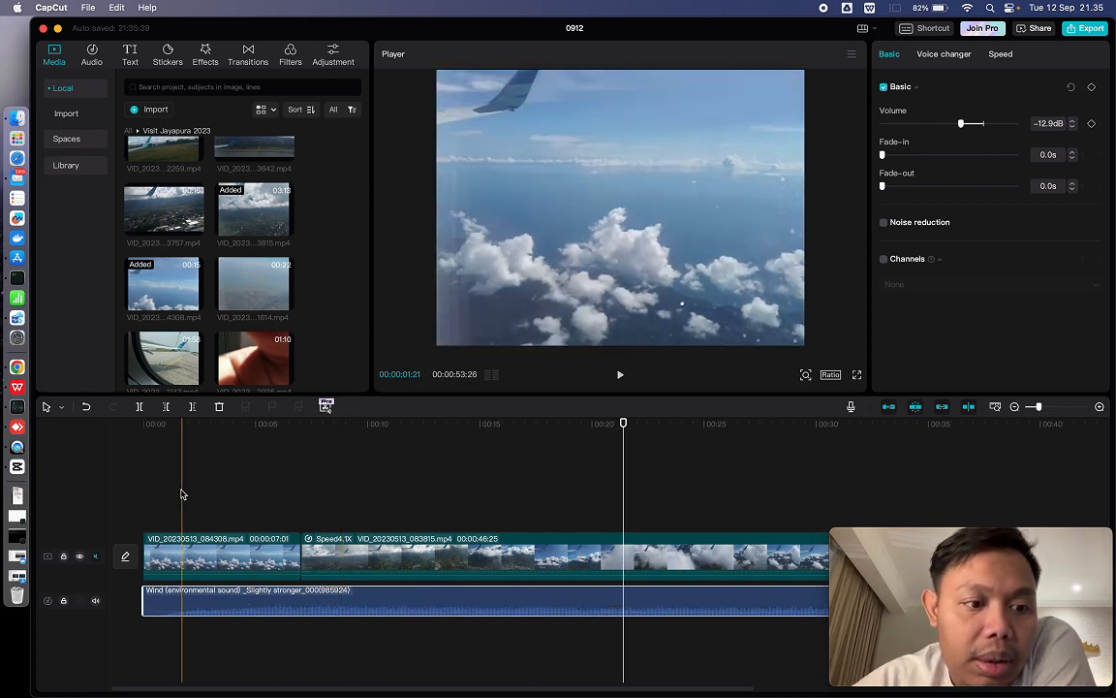
- Play the timeline from about 00:00:01:21 to check the quieter wind sound, and inspect where the audio ends against the video
{"action": "left_click", "coordinate": [181, 497]}
{"action": "left_click", "coordinate": [620, 380]}
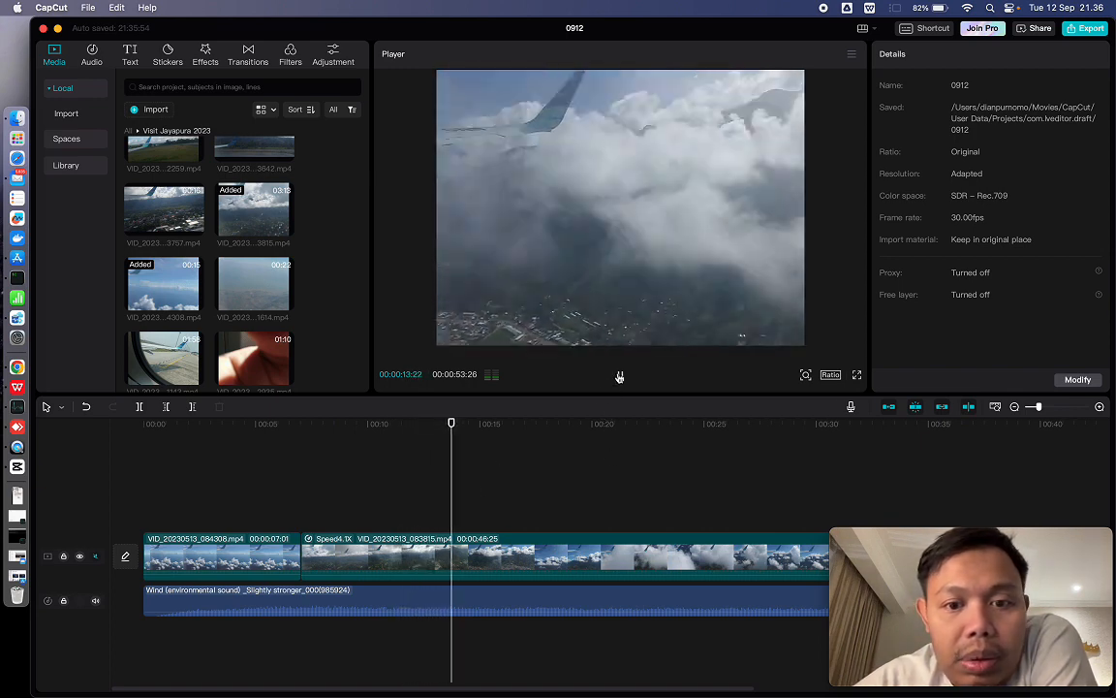
{"action": "key", "text": "space"}
{"action": "scroll", "coordinate": [706, 573], "scroll_direction": "right", "scroll_amount": 10}
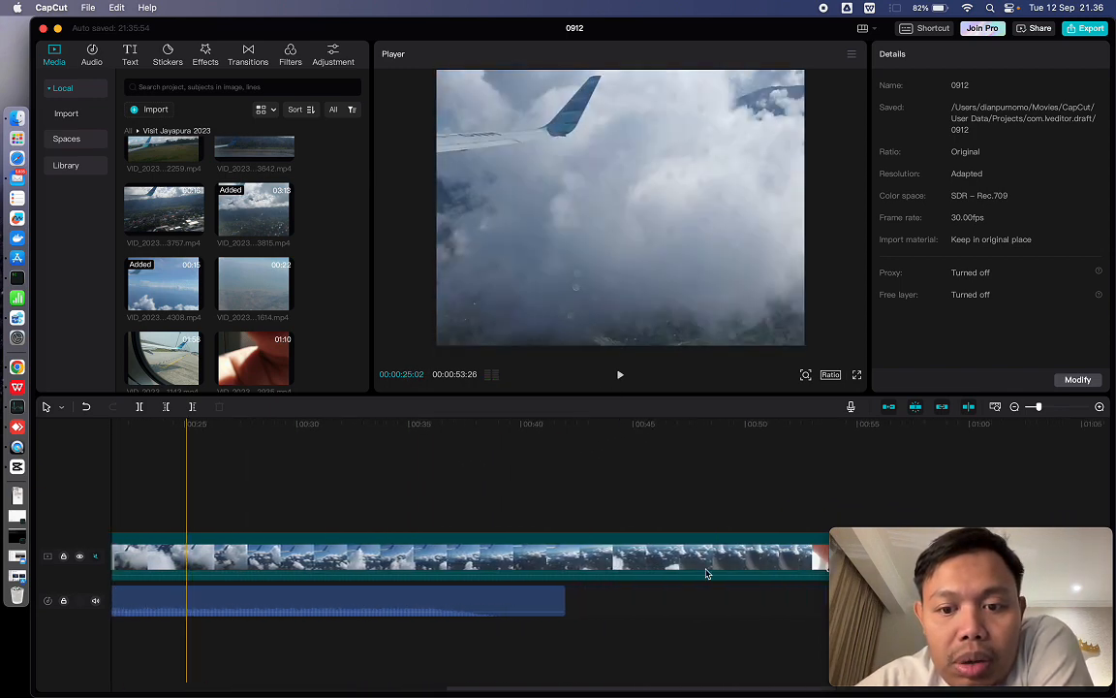
- Try to extend the end of the wind sound clip beyond 00:00:42:00 on the audio track
{"action": "left_click", "coordinate": [538, 599]}
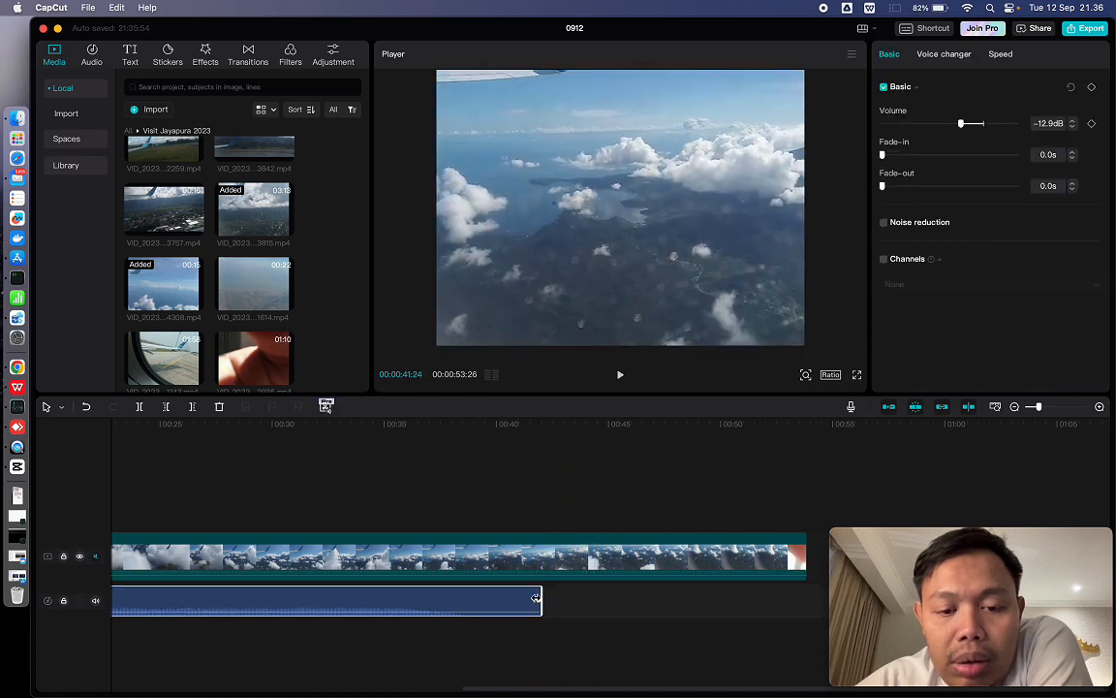
{"action": "left_click", "coordinate": [544, 598]}
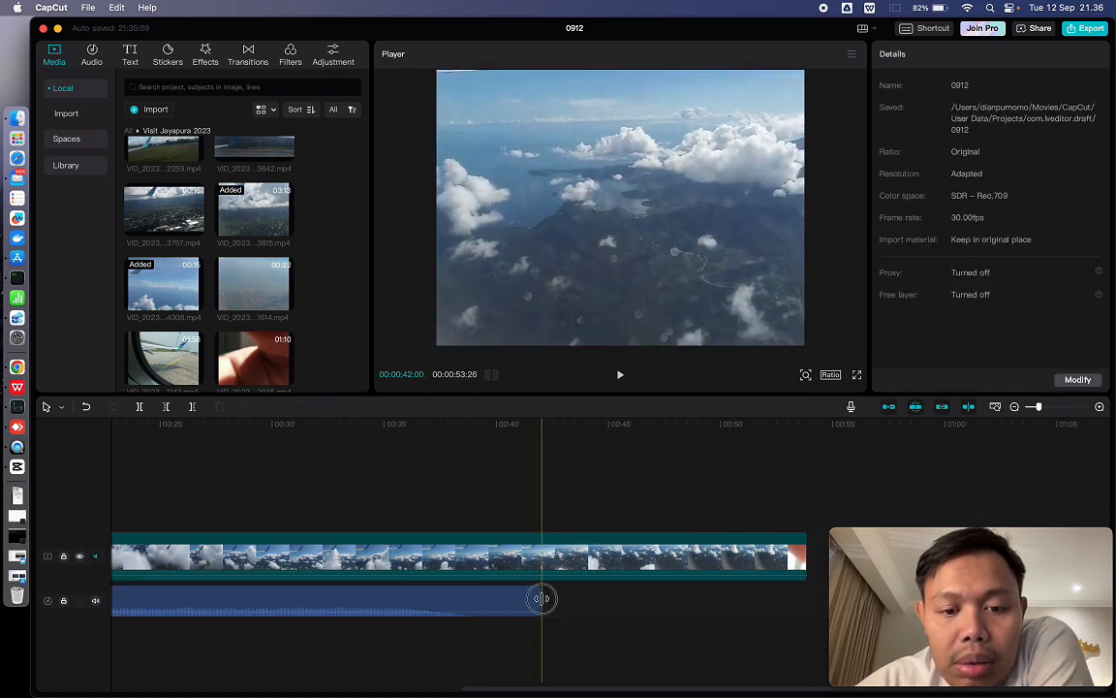
{"action": "left_click", "coordinate": [536, 601]}
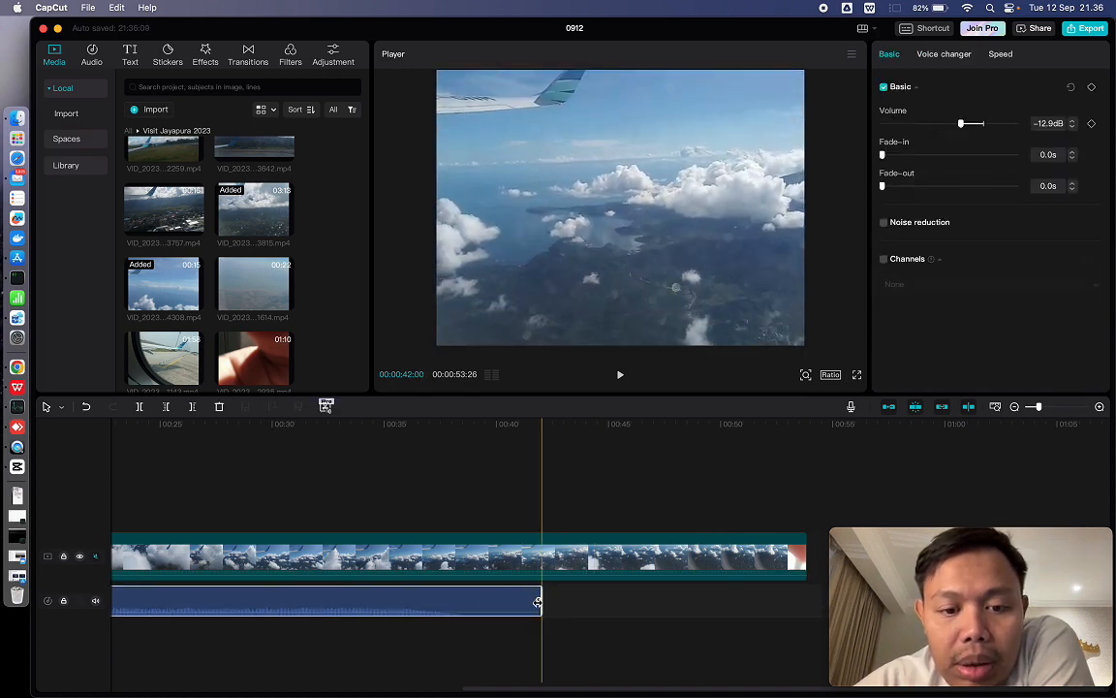
{"action": "left_click_drag", "start_coordinate": [539, 601], "coordinate": [557, 602]}
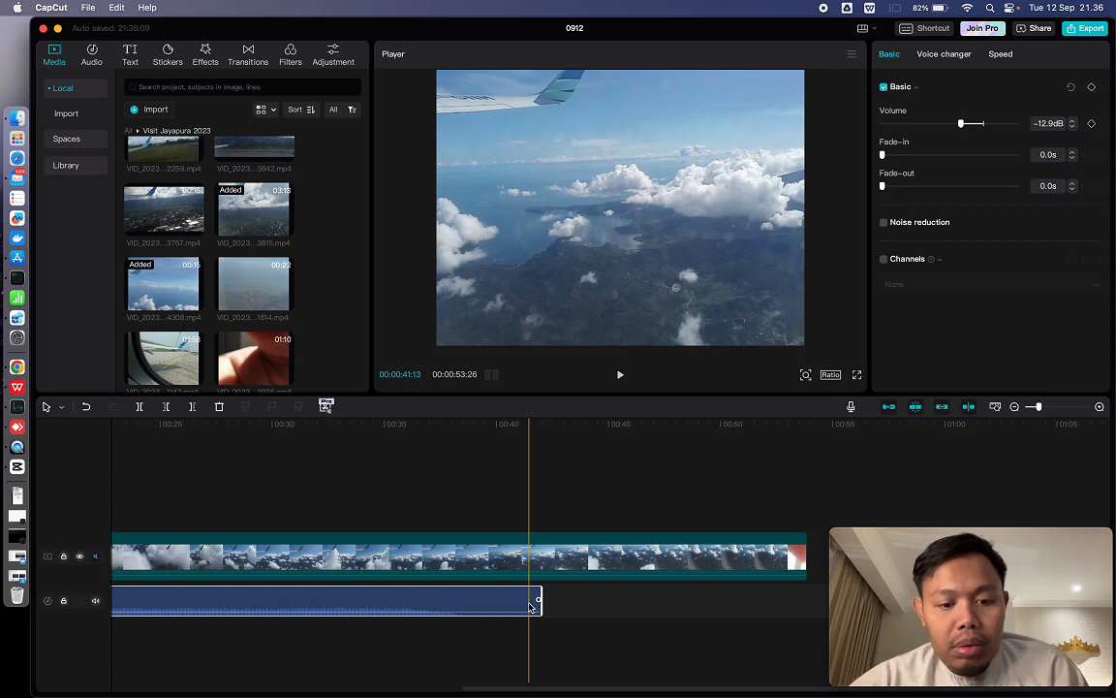
- Paste a copy of the wind sound onto the audio track and place it directly against the end of the first wind clip
{"action": "left_click", "coordinate": [570, 598]}
{"action": "key", "text": "super+v"}
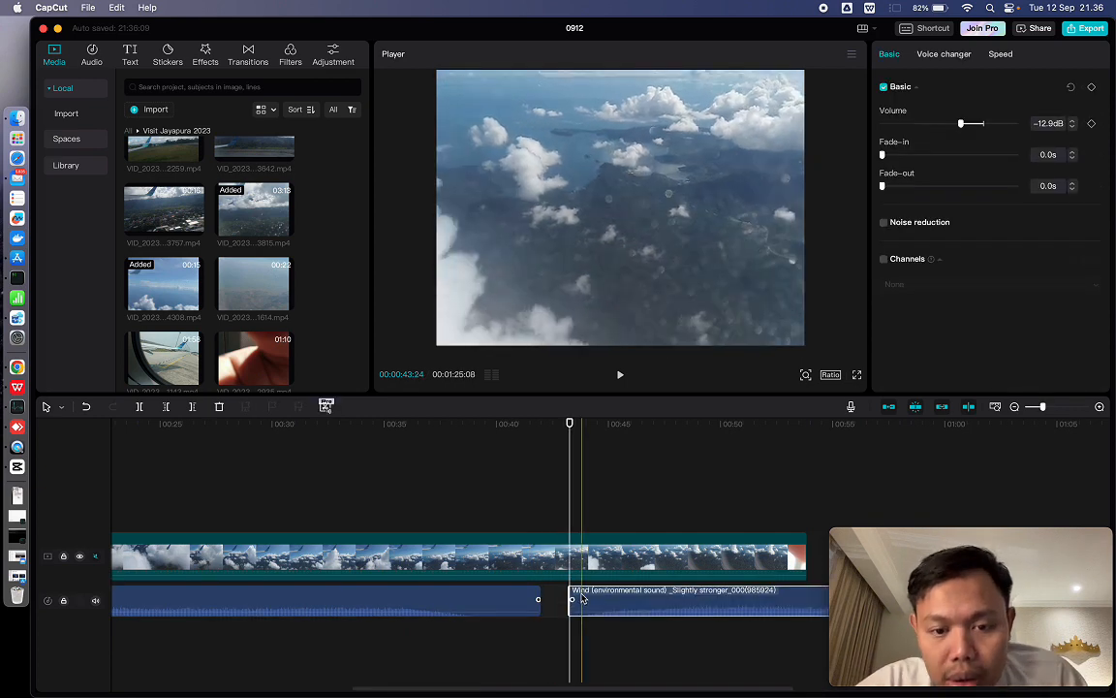
{"action": "left_click_drag", "start_coordinate": [579, 598], "coordinate": [553, 599]}
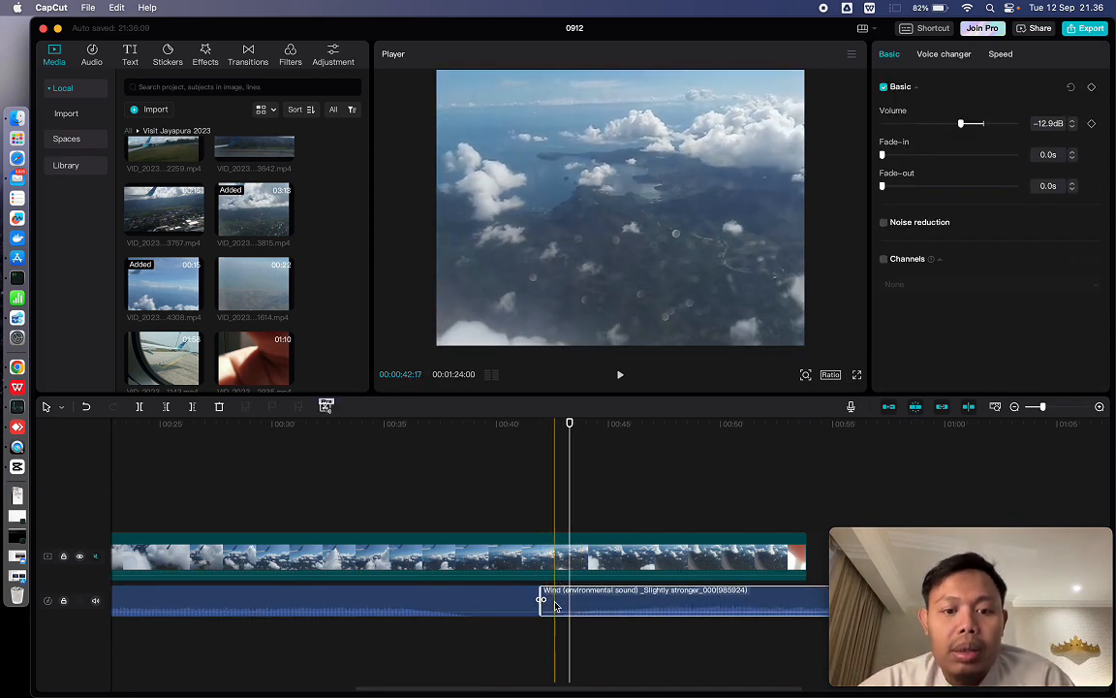
- Play from 00:00:37:29 across the join of the two wind clips and set the second wind clip's volume to -3.2 dB
{"action": "left_click", "coordinate": [450, 518]}
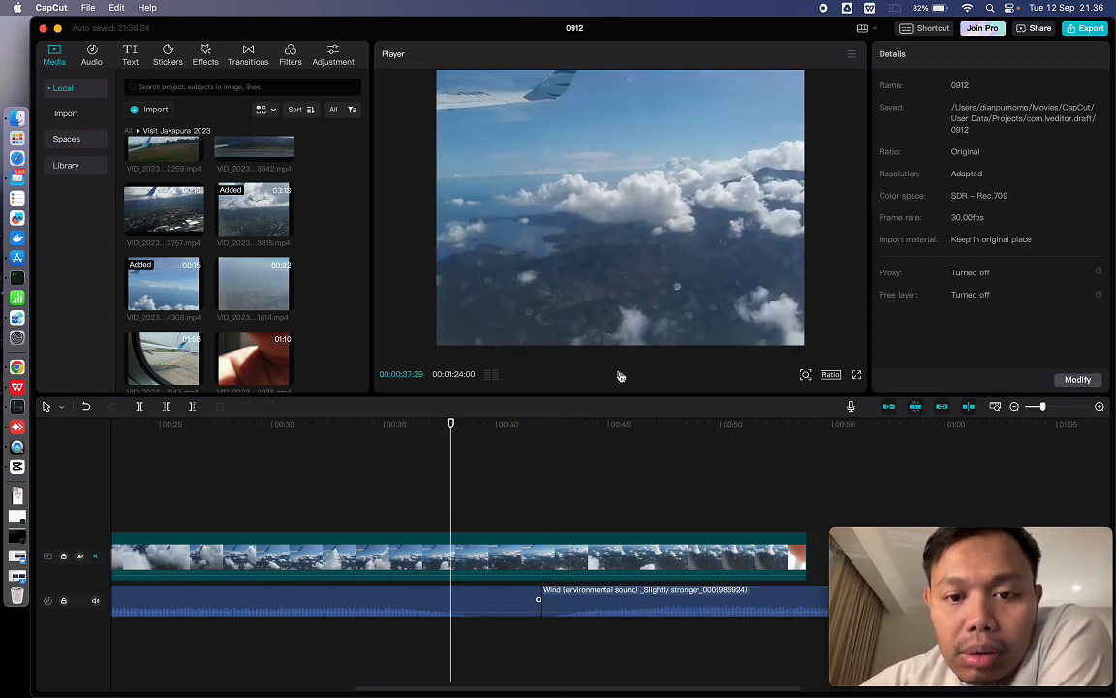
{"action": "left_click", "coordinate": [620, 375]}
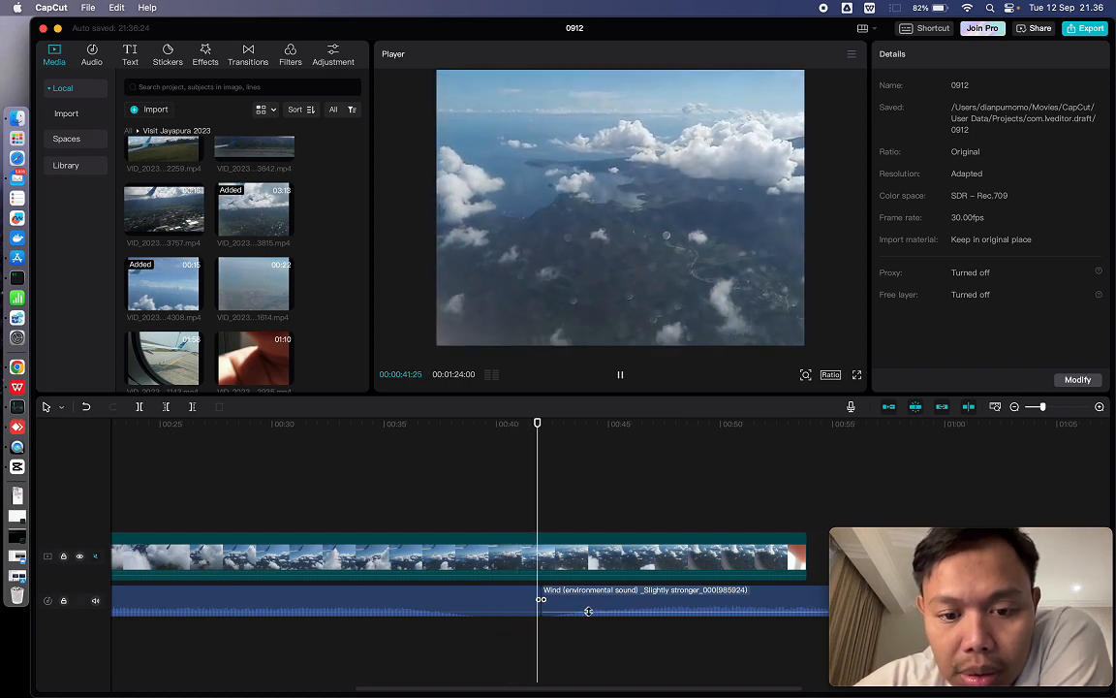
{"action": "left_click_drag", "start_coordinate": [588, 610], "coordinate": [588, 596]}
{"action": "left_click_drag", "start_coordinate": [590, 606], "coordinate": [592, 608]}
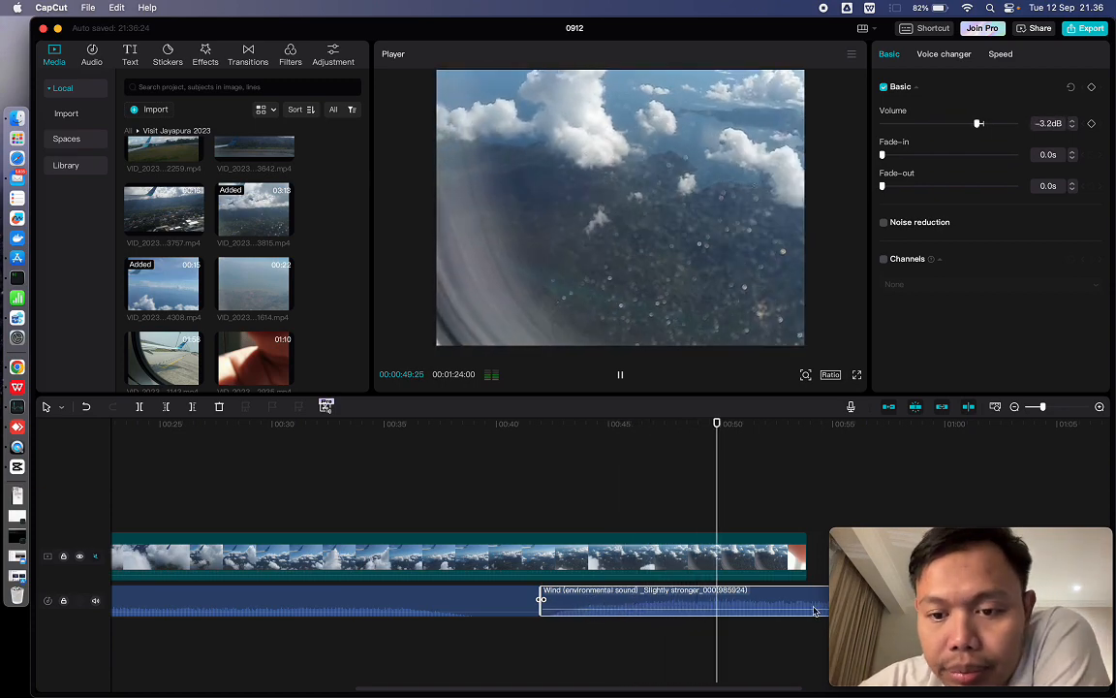
{"action": "left_click", "coordinate": [621, 377]}
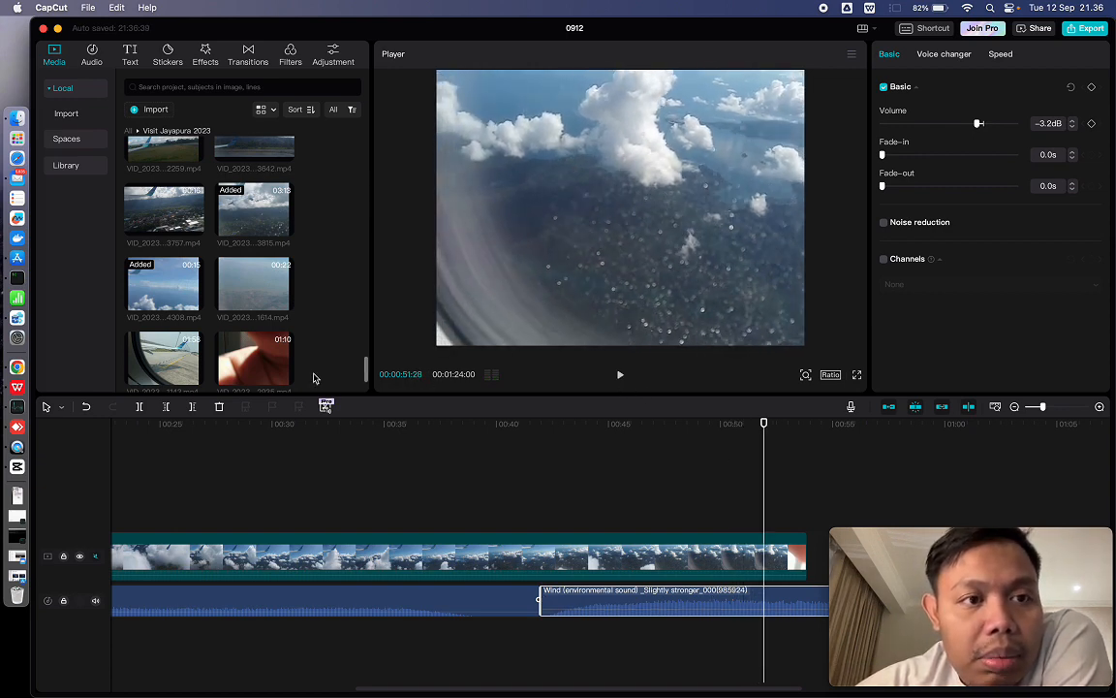
{"action": "left_click", "coordinate": [215, 557]}
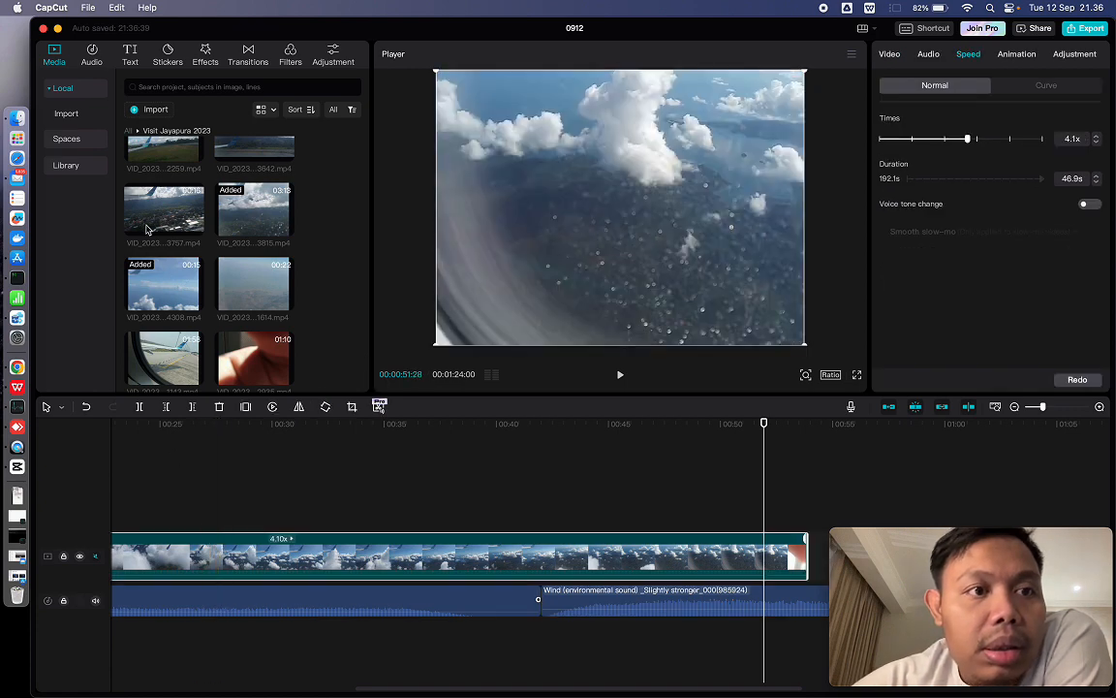
{"action": "left_click", "coordinate": [139, 60]}
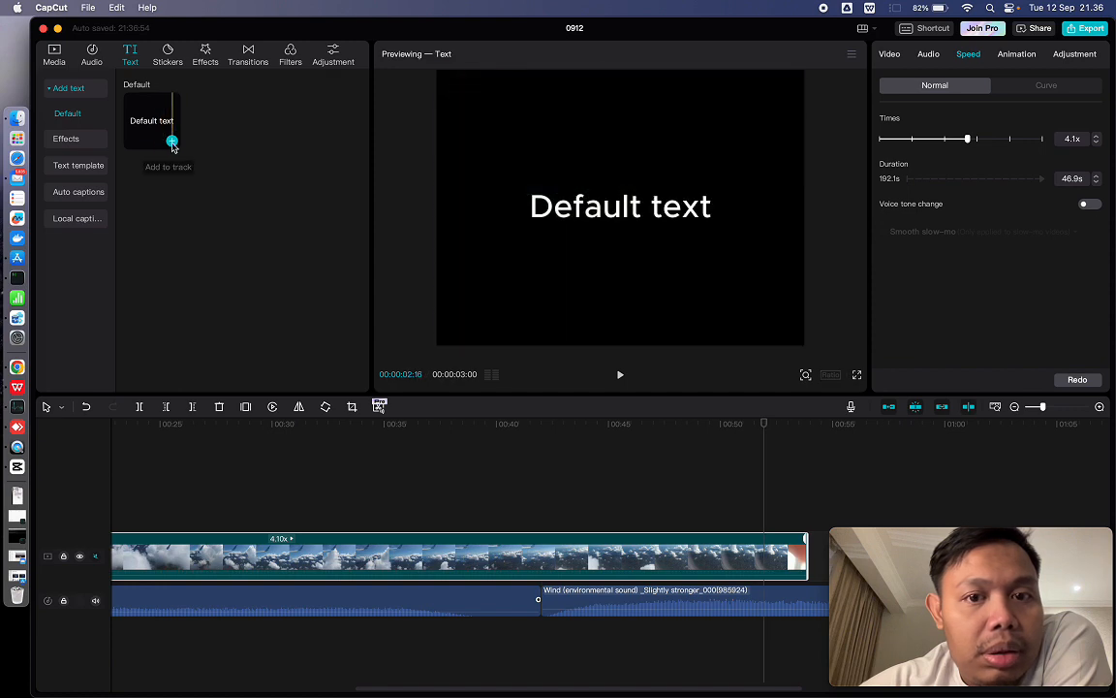
{"action": "left_click", "coordinate": [172, 143]}
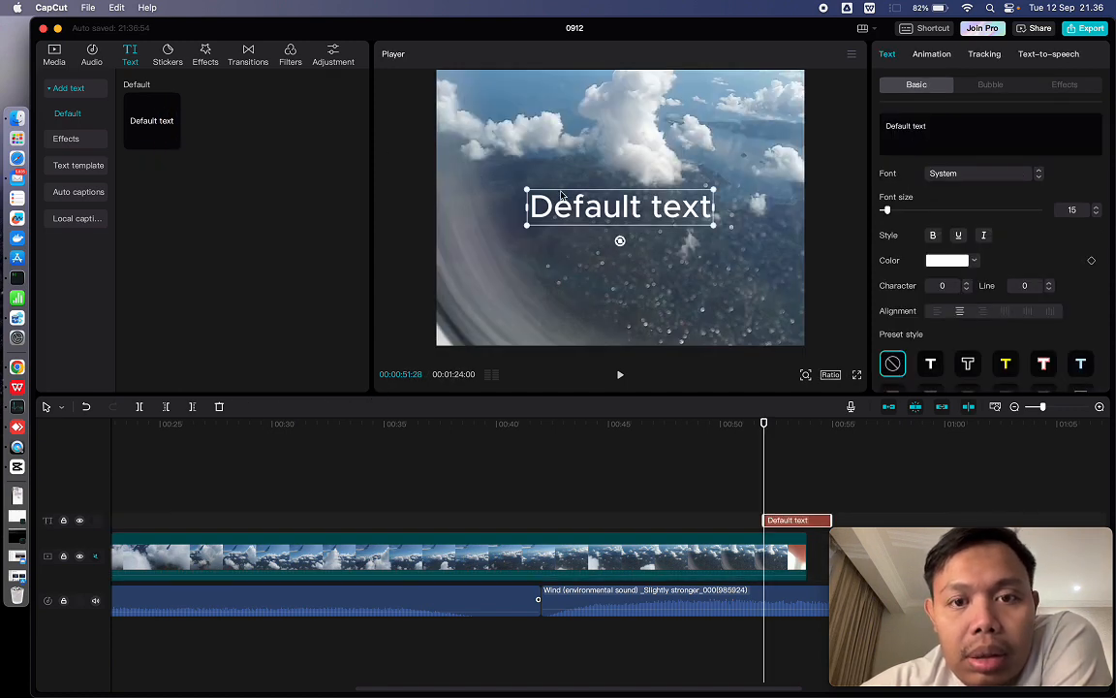
{"action": "left_click_drag", "start_coordinate": [561, 194], "coordinate": [535, 129]}
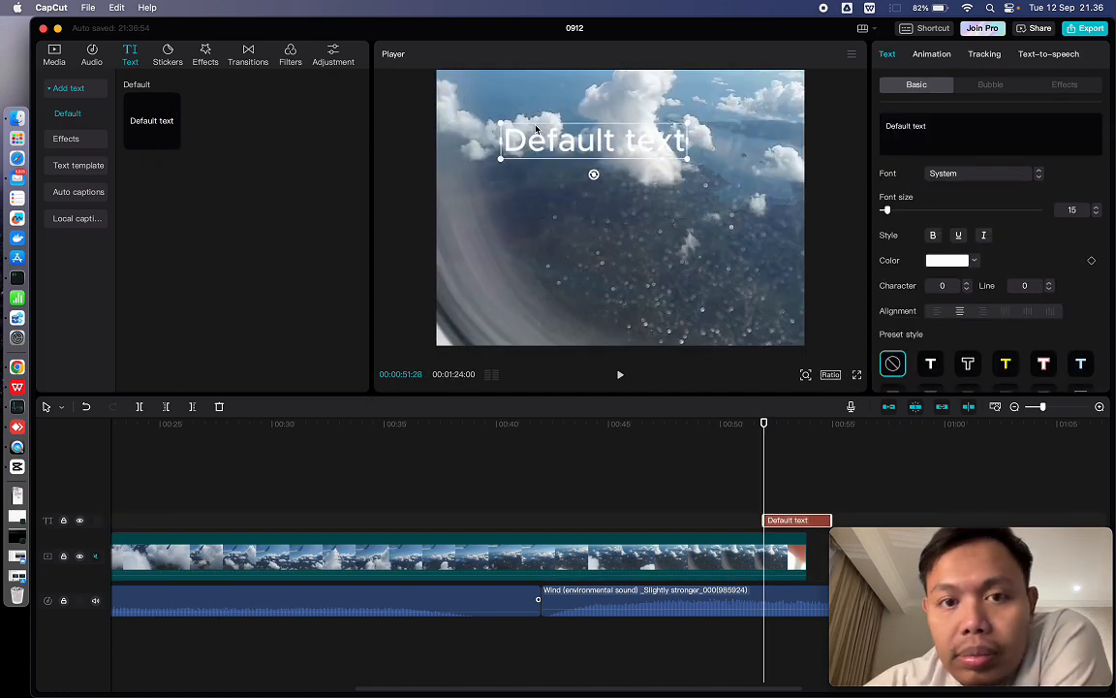
{"action": "key", "text": "BackSpace"}
{"action": "scroll", "coordinate": [181, 549], "scroll_direction": "left", "scroll_amount": 6}
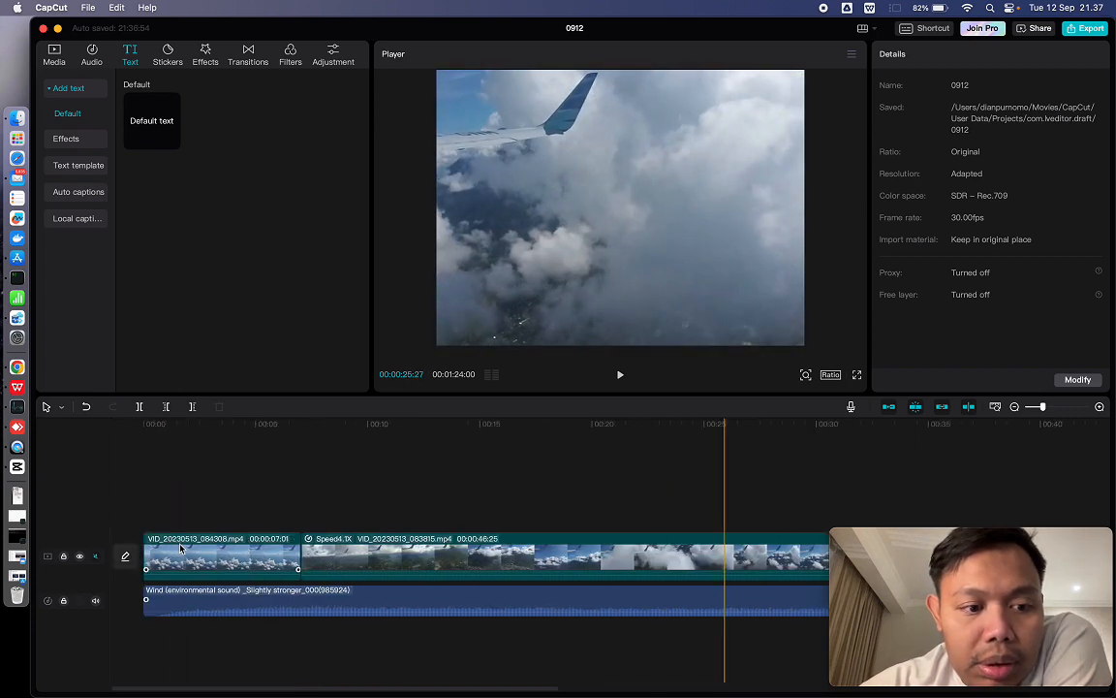
{"action": "left_click", "coordinate": [180, 548]}
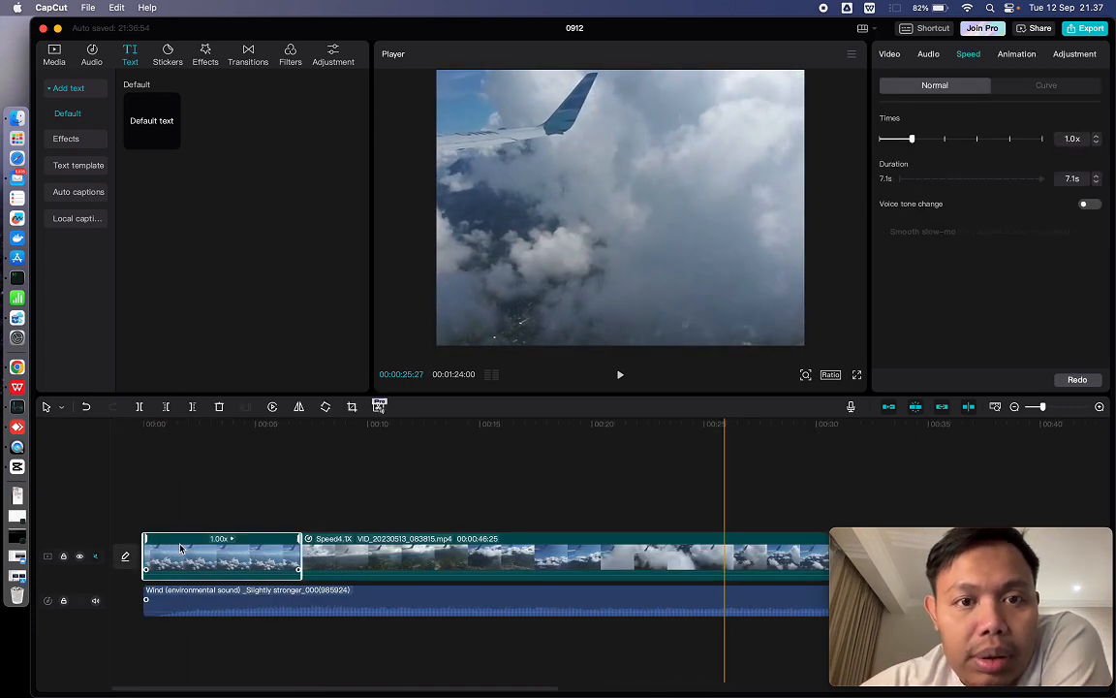
{"action": "left_click", "coordinate": [152, 121]}
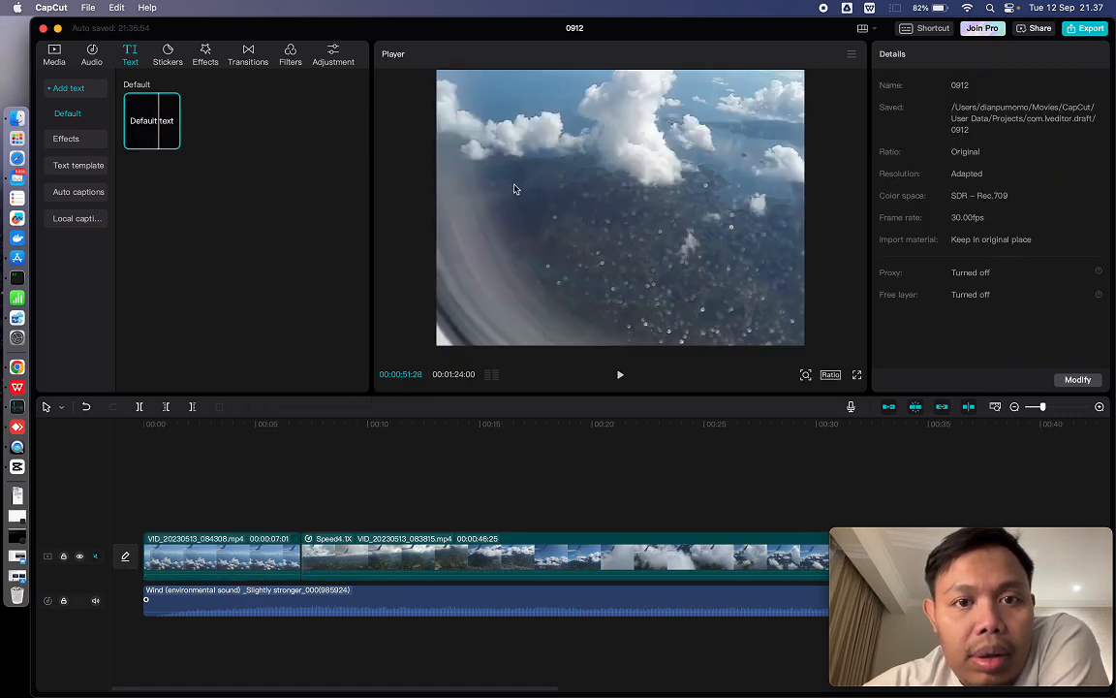
{"action": "left_click", "coordinate": [516, 164]}
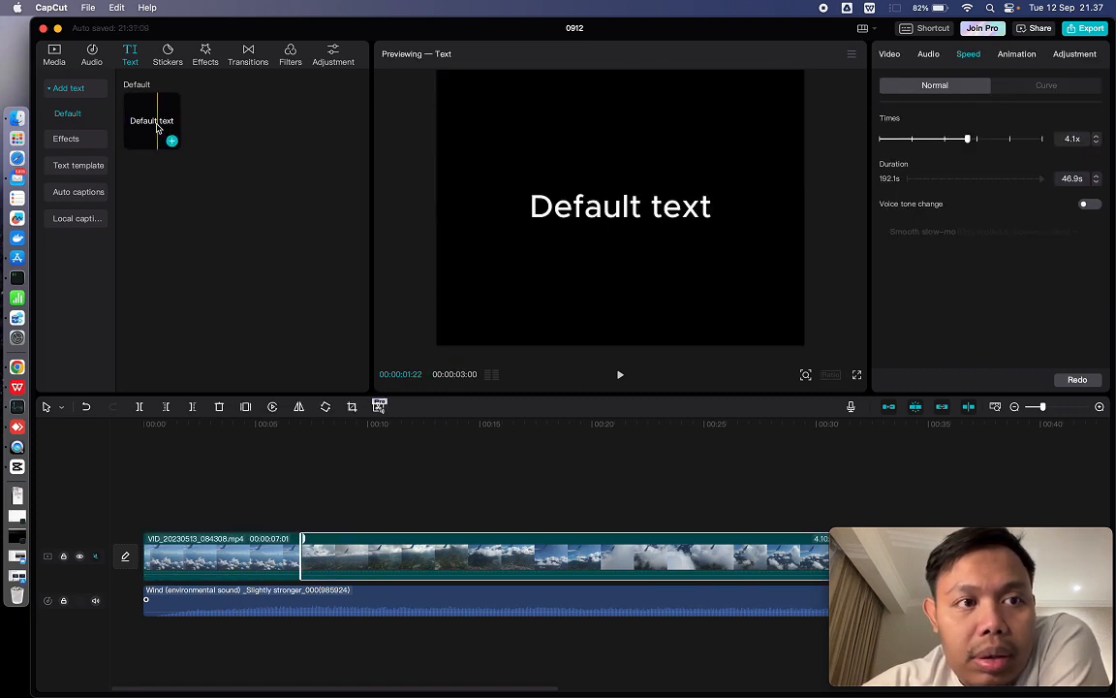
- Add a default text clip to the timeline at 00:00:51:28 and change its wording to "visit Jayapura - Indonesia"
{"action": "left_click", "coordinate": [171, 142]}
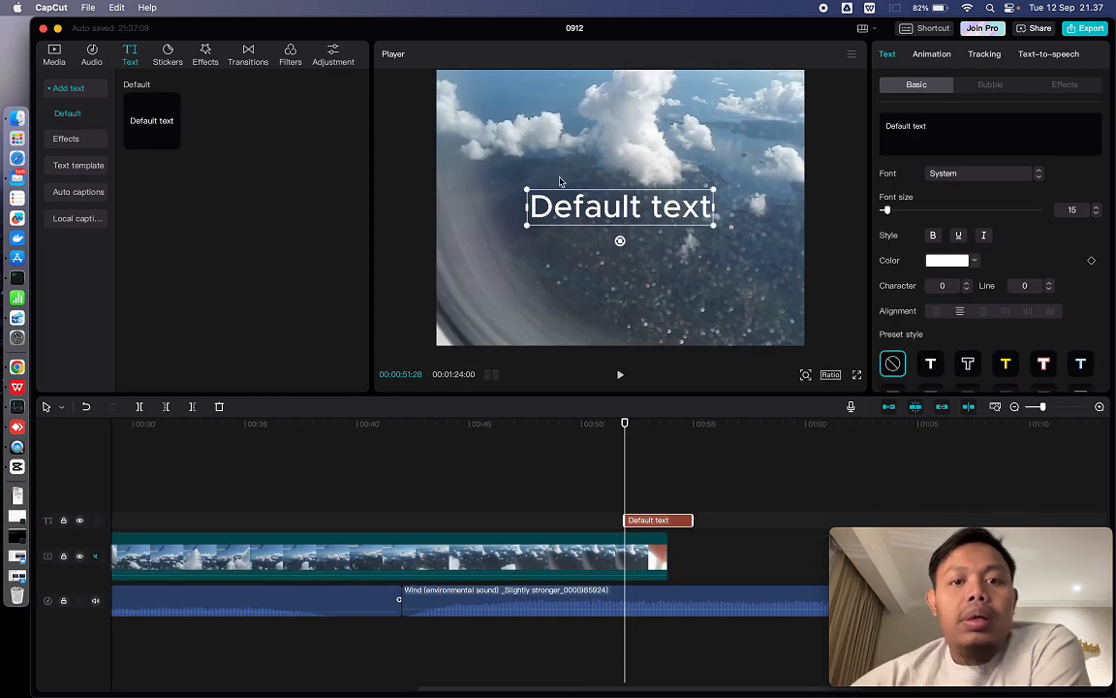
{"action": "double_click", "coordinate": [575, 204]}
{"action": "type", "text": "V"}
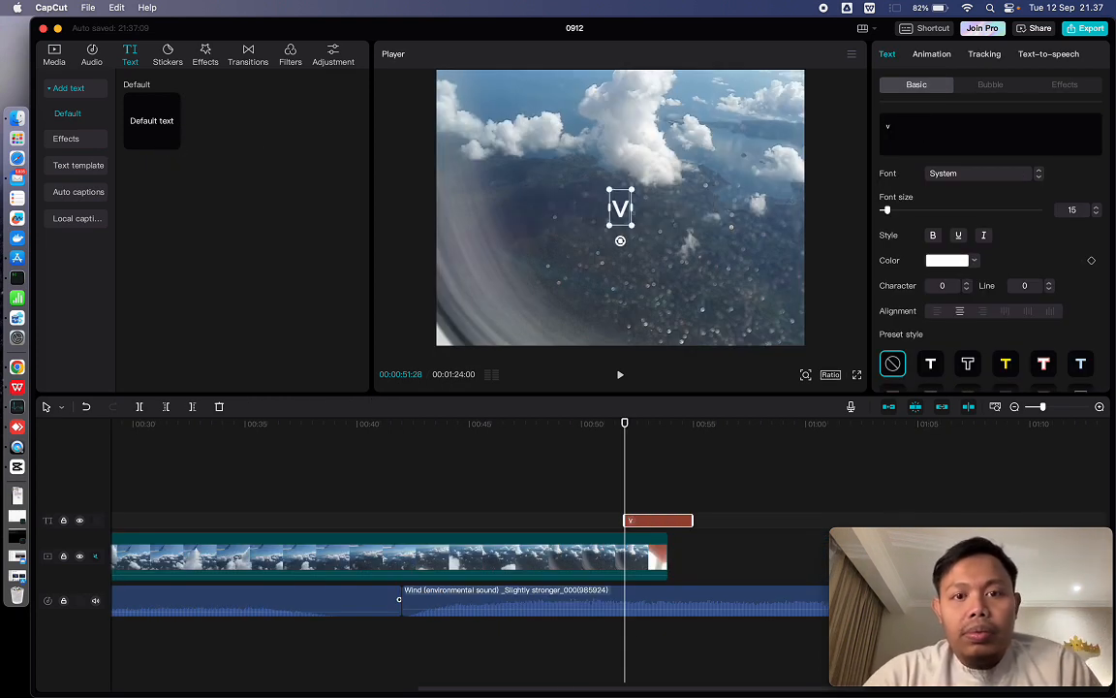
{"action": "type", "text": "isit"}
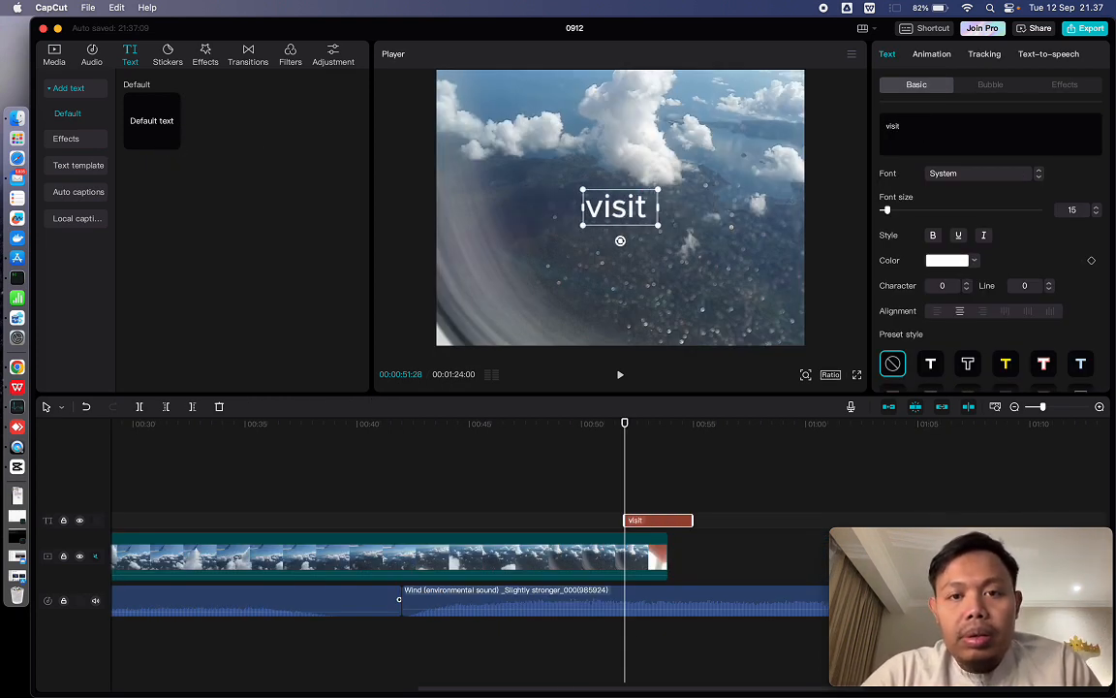
{"action": "type", "text": " Jayapura"}
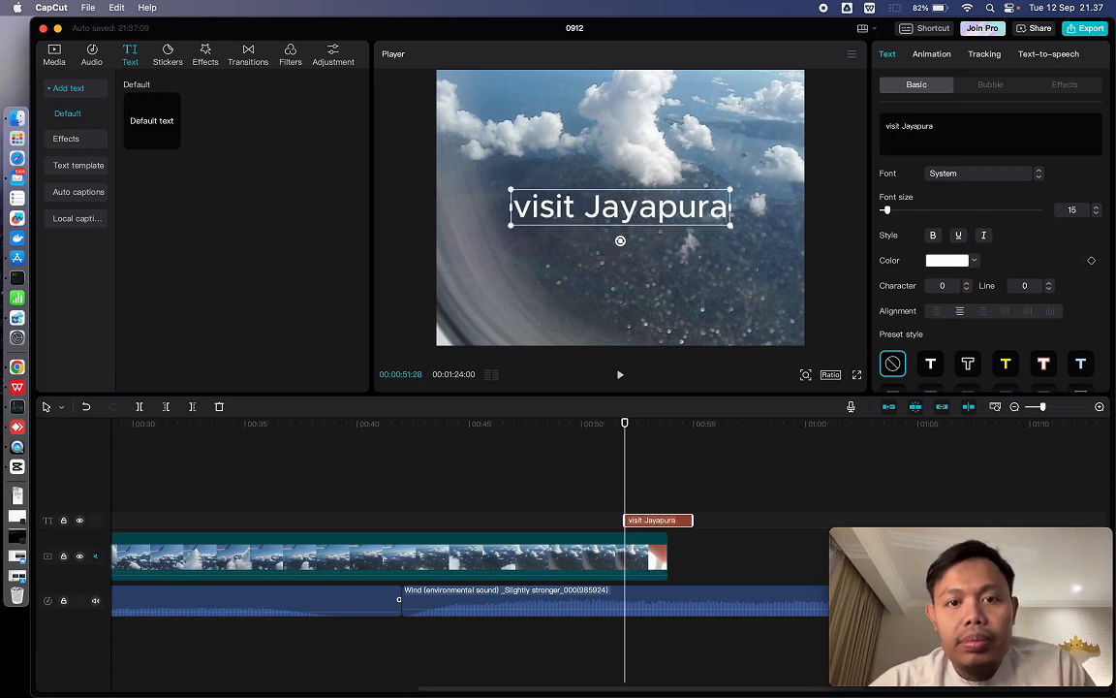
{"action": "type", "text": " -"}
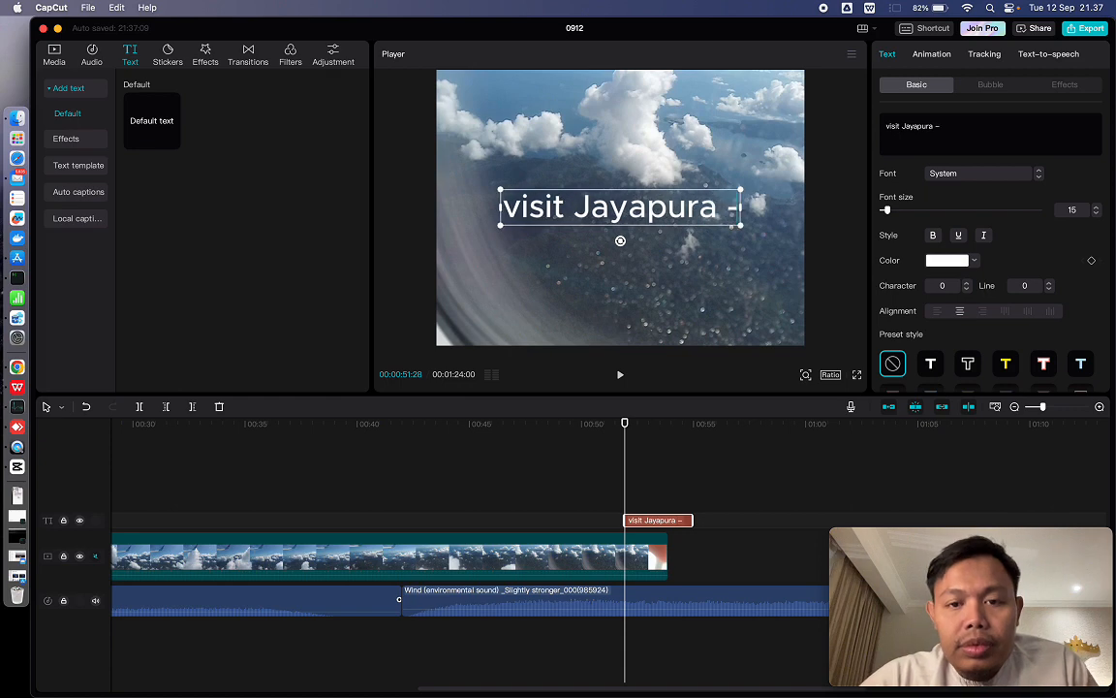
{"action": "type", "text": " Indonesia"}
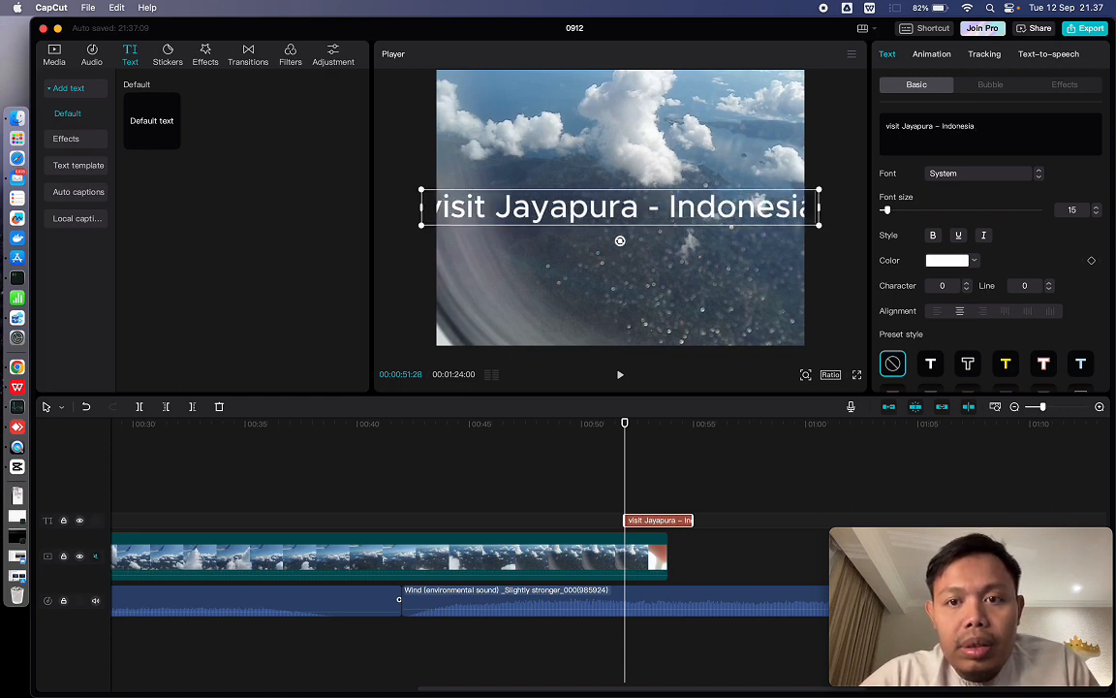
- Set the title's font size to 7 and apply the preset style with black letters and a white outline
{"action": "key", "text": "super+a"}
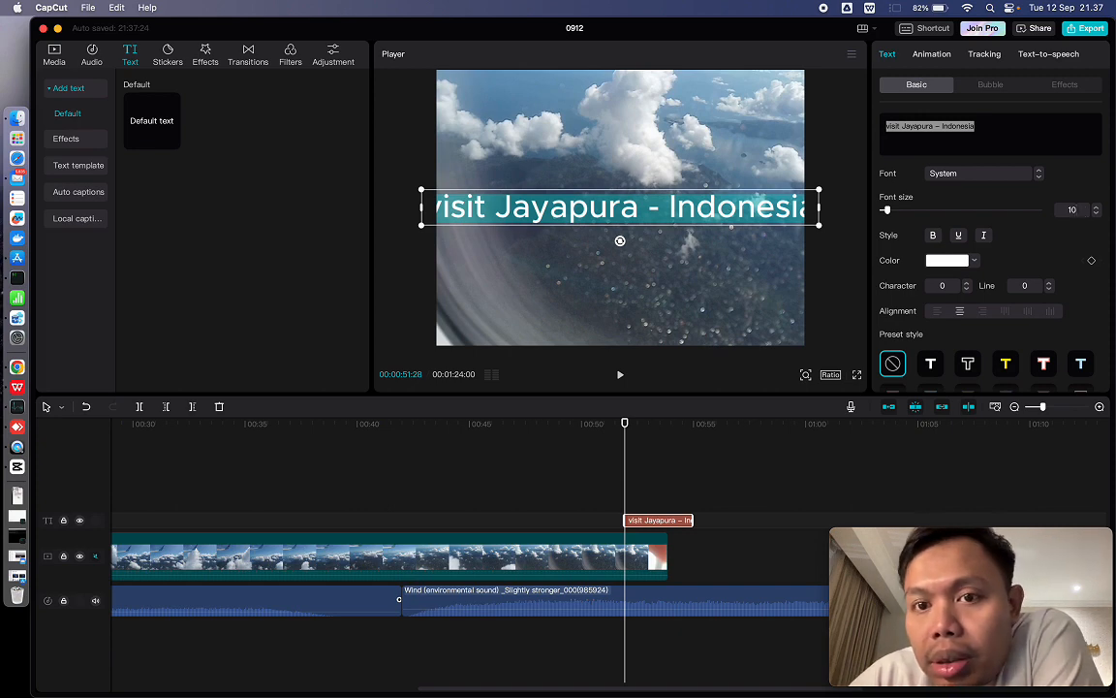
{"action": "left_click_drag", "start_coordinate": [888, 211], "coordinate": [885, 210]}
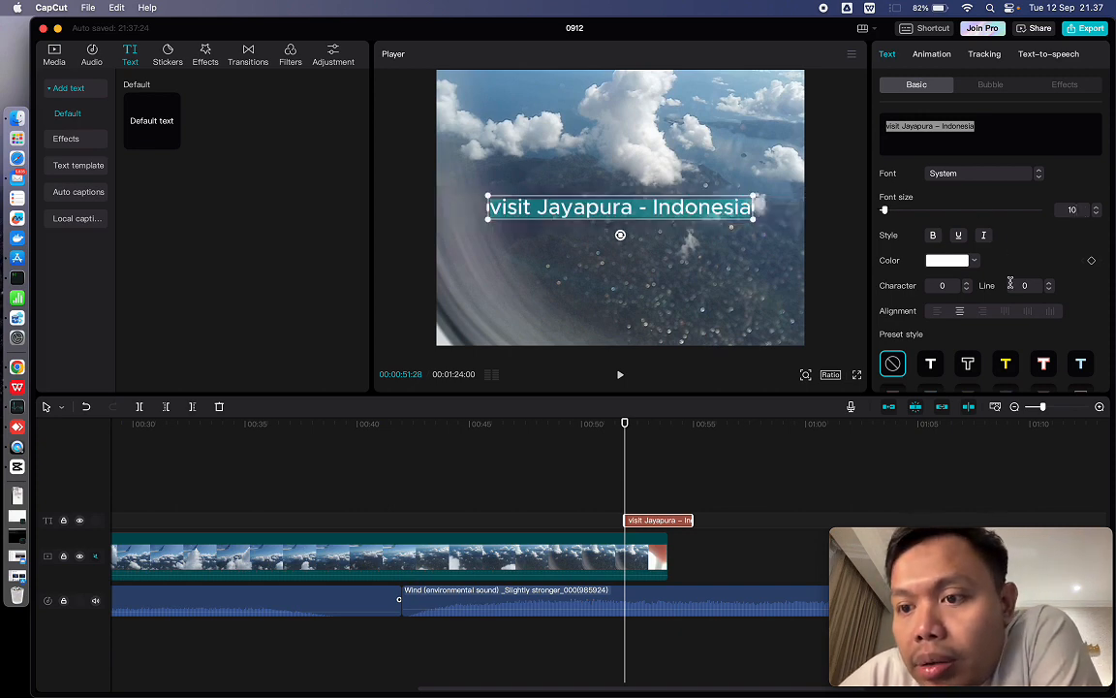
{"action": "left_click", "coordinate": [1006, 366]}
{"action": "left_click", "coordinate": [970, 366]}
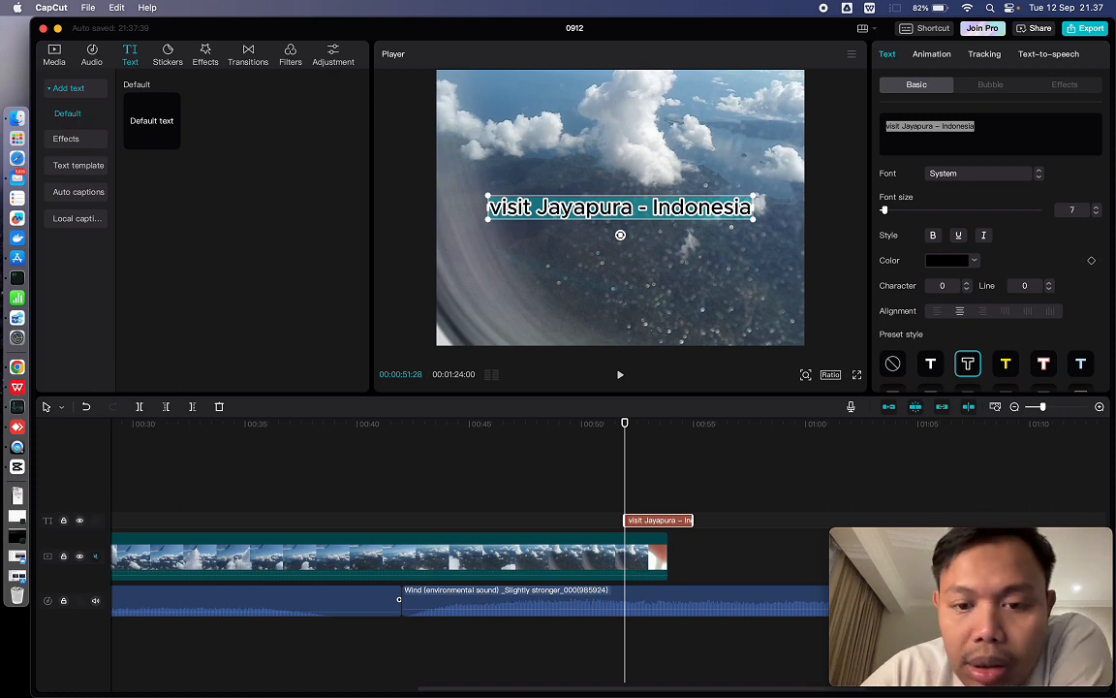
{"action": "left_click_drag", "start_coordinate": [884, 211], "coordinate": [882, 210]}
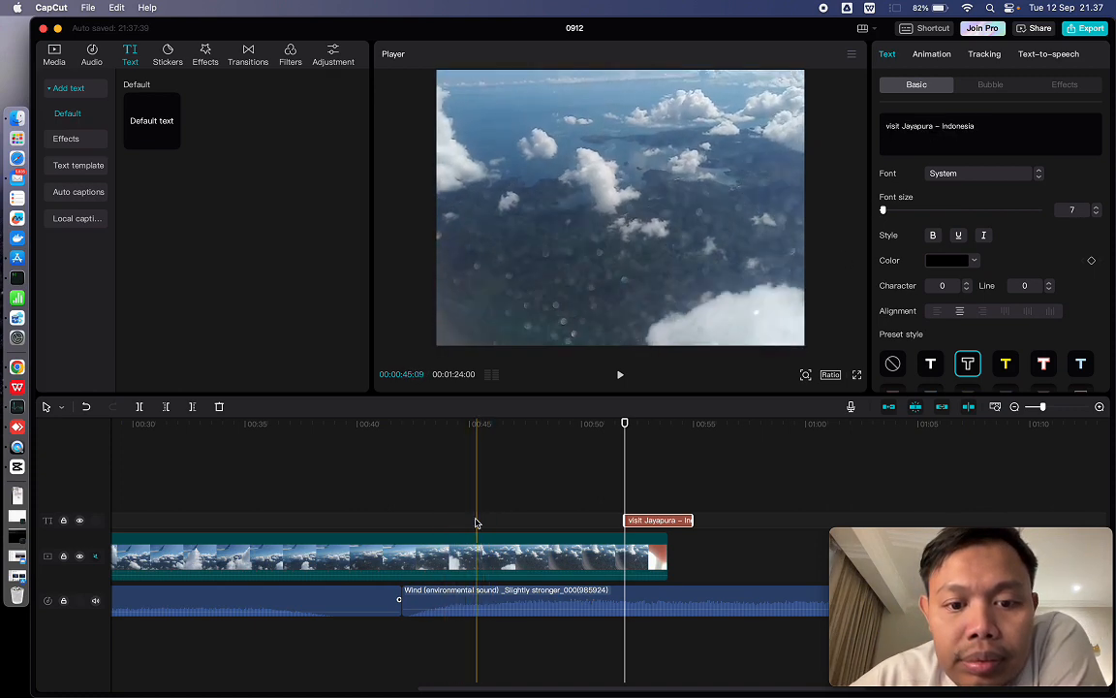
- Move the title clip to the beginning of the timeline, over the first video clip, starting at about 1.6 seconds
{"action": "left_click", "coordinate": [495, 513]}
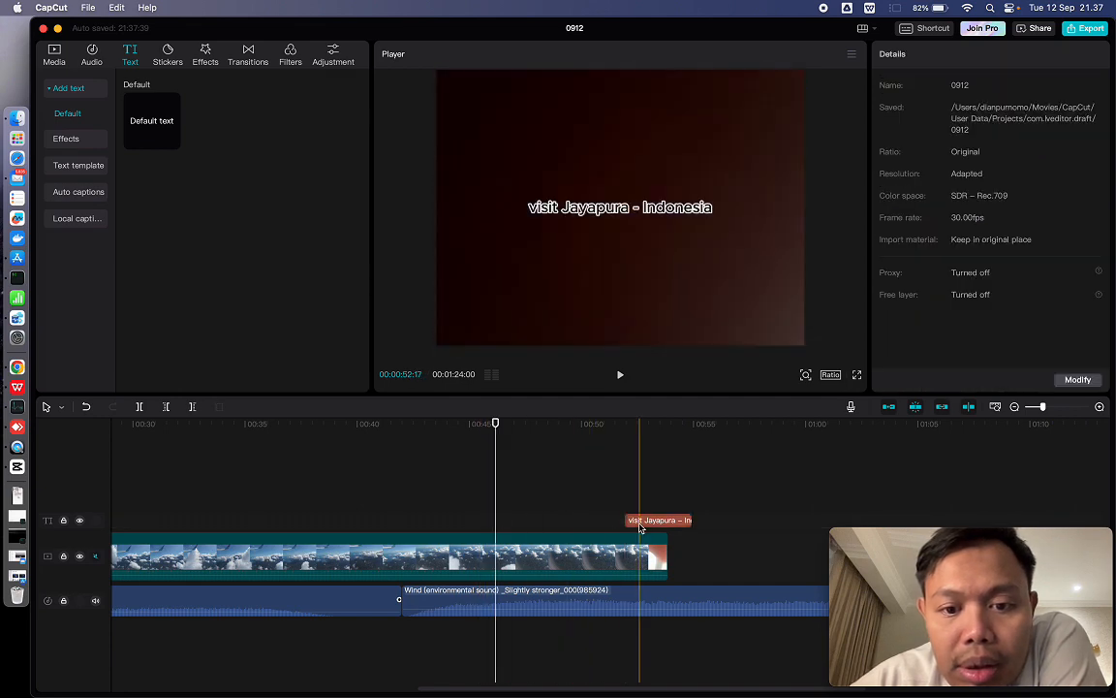
{"action": "left_click_drag", "start_coordinate": [640, 528], "coordinate": [214, 529]}
{"action": "scroll", "coordinate": [213, 528], "scroll_direction": "left", "scroll_amount": 8}
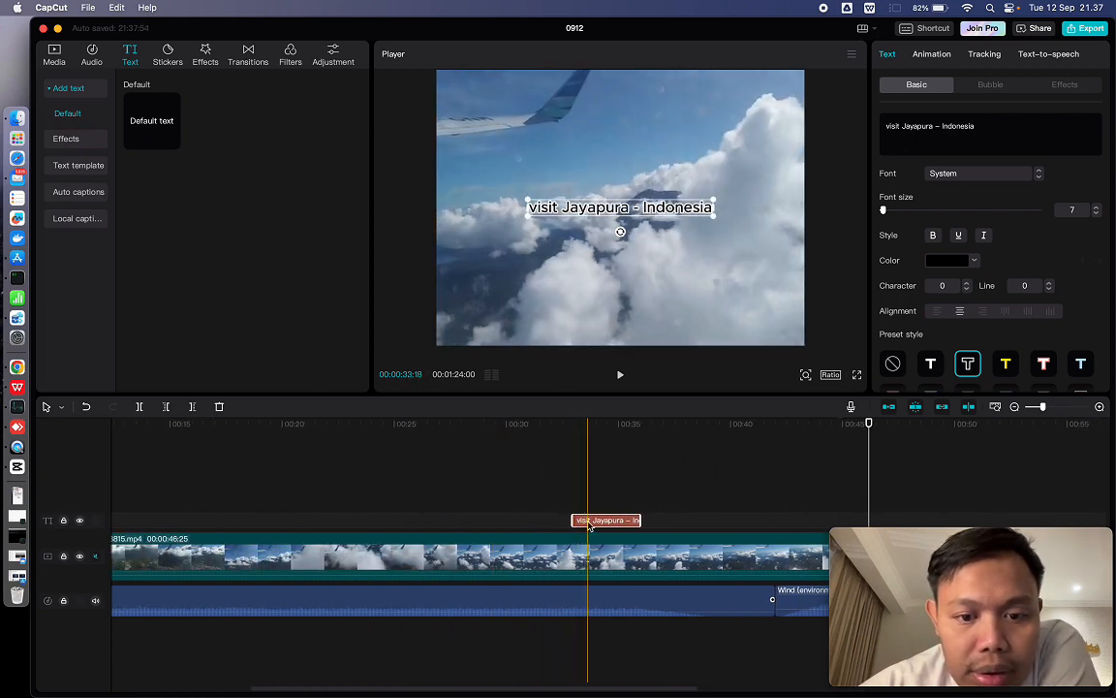
{"action": "left_click_drag", "start_coordinate": [576, 522], "coordinate": [133, 524]}
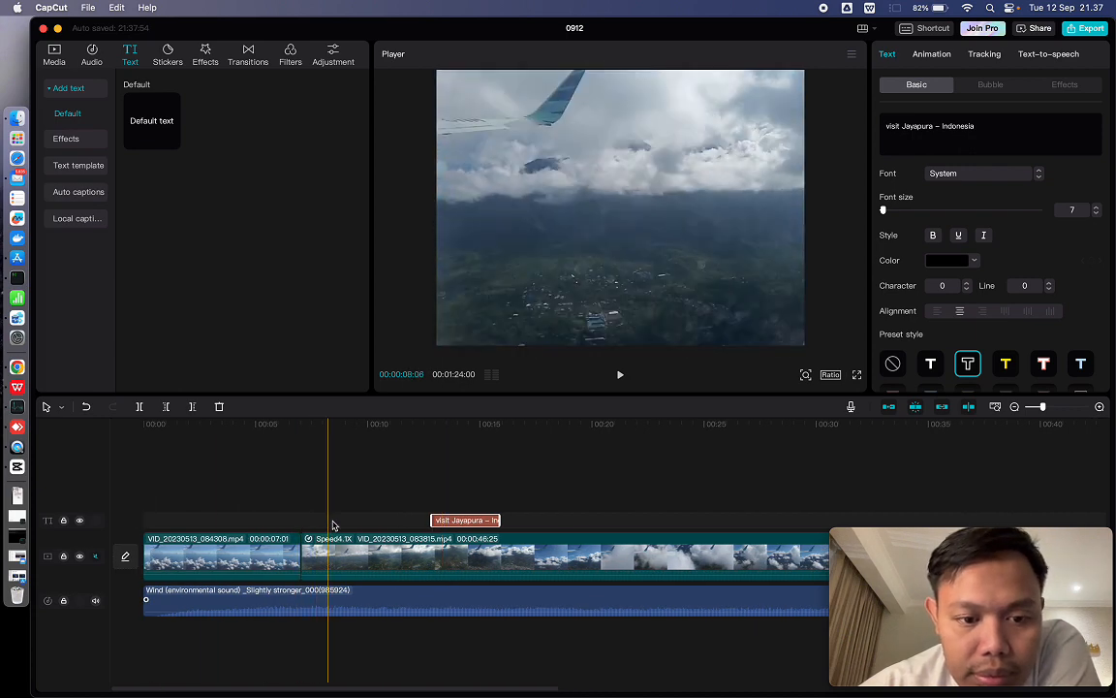
{"action": "left_click_drag", "start_coordinate": [450, 521], "coordinate": [145, 508]}
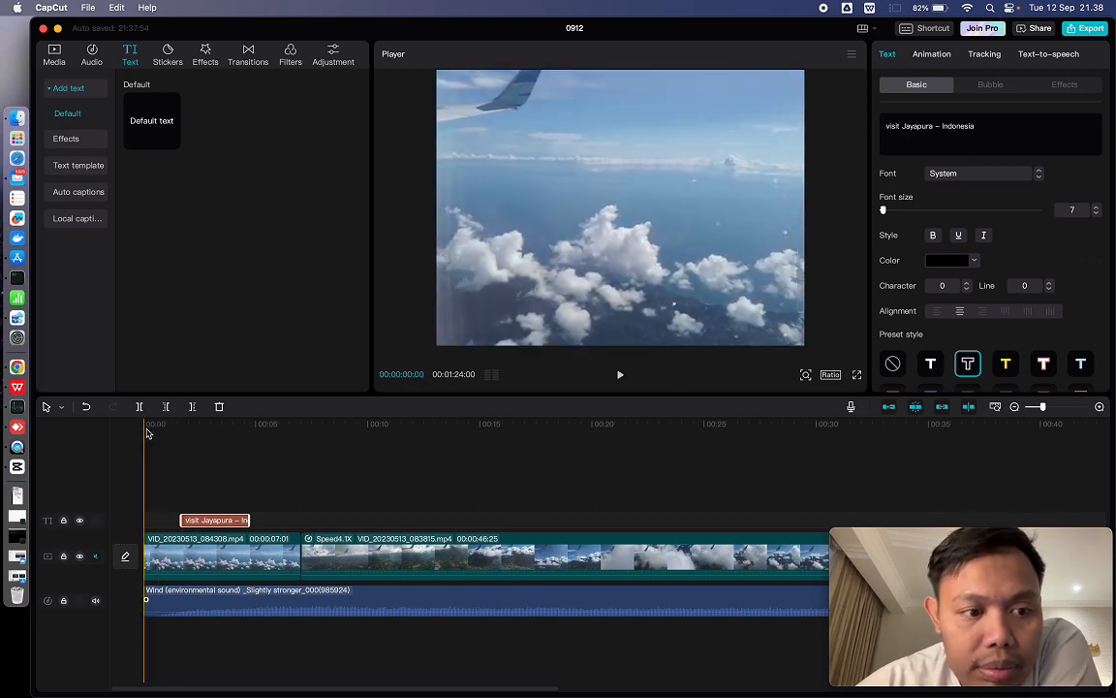
- Play the timeline from 00:00:00:00 to about 00:00:12 to review the title over the opening clip
{"action": "left_click", "coordinate": [143, 434]}
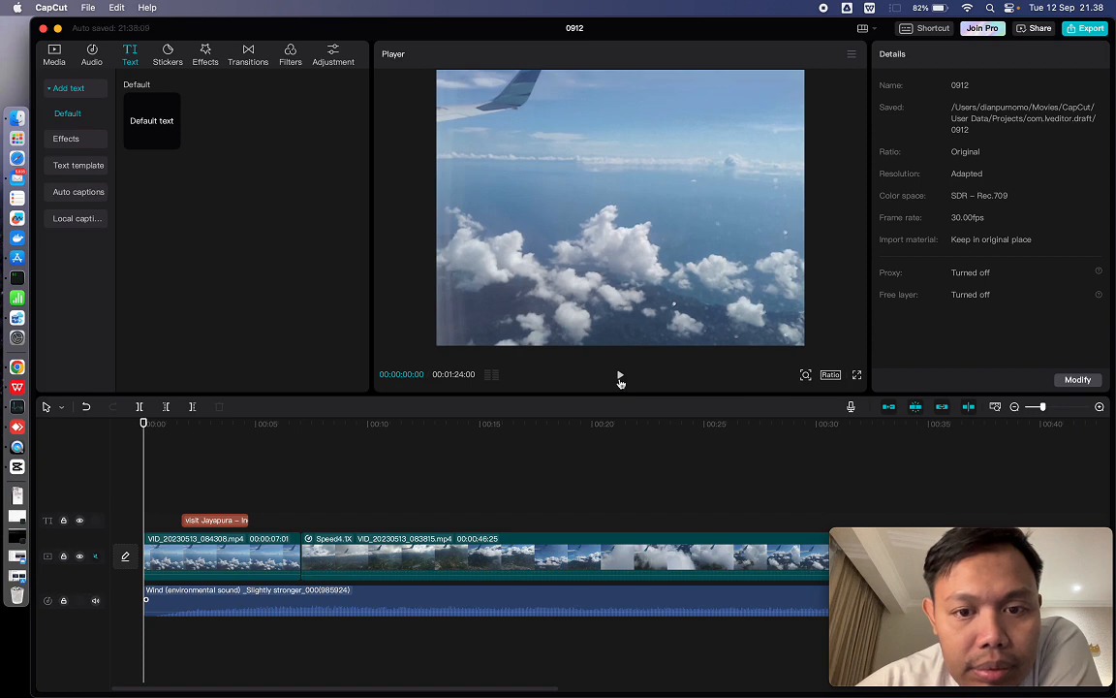
{"action": "left_click", "coordinate": [620, 378]}
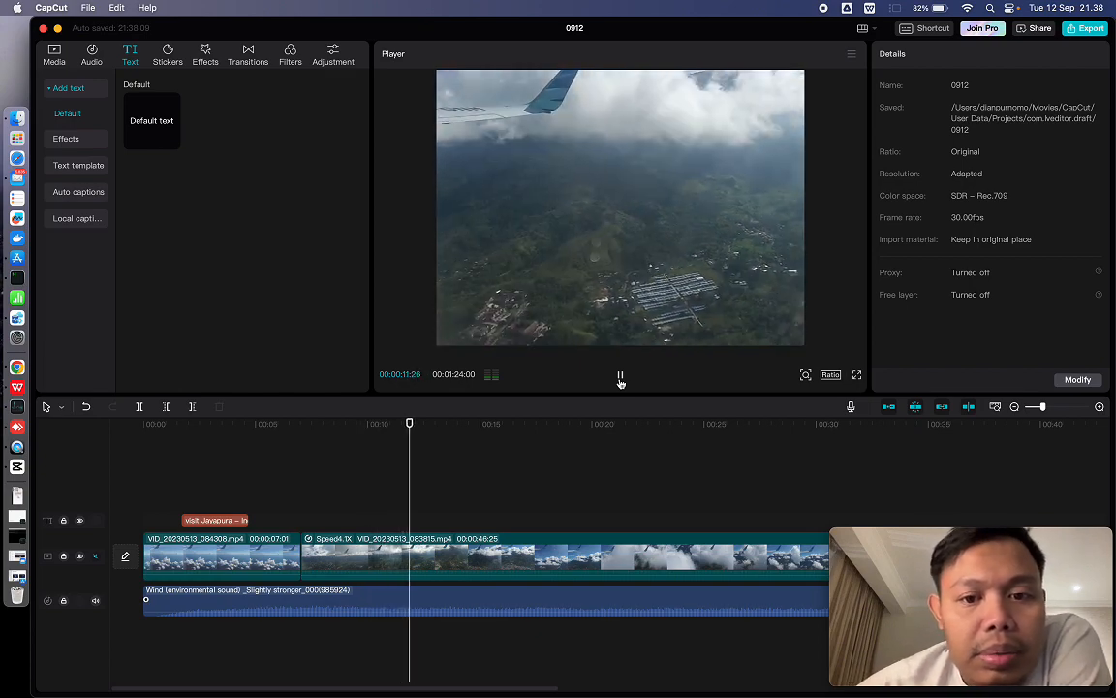
{"action": "left_click", "coordinate": [620, 378]}
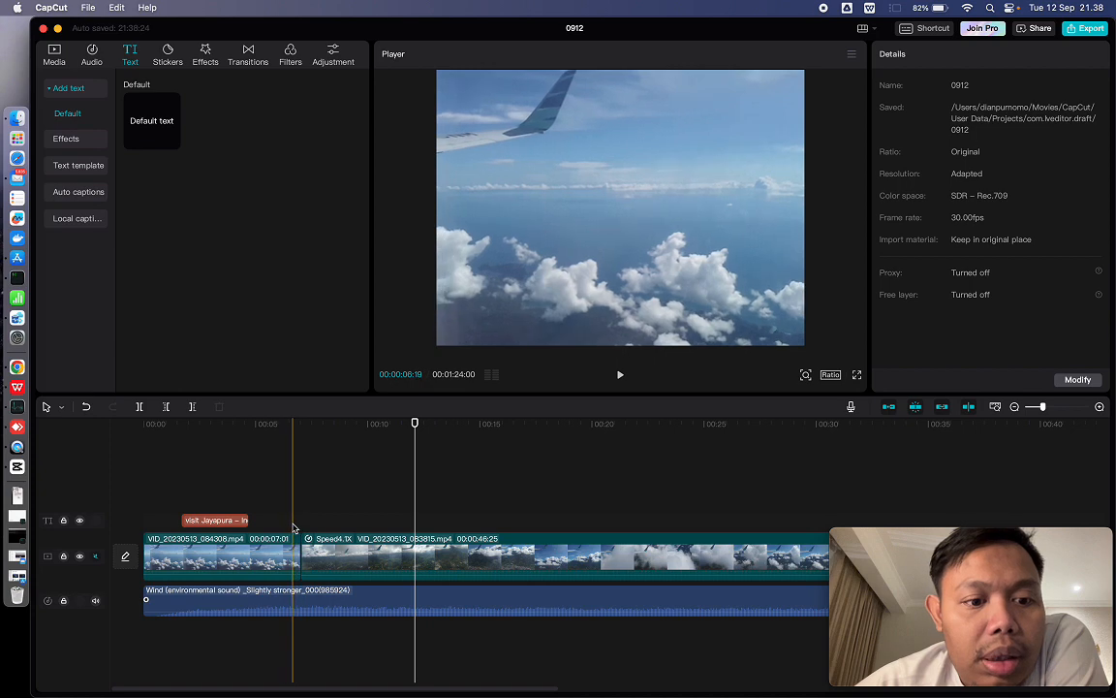
- Extend the end of the title clip to about 00:00:08:05 and play the timeline from 00:00:01:04 to check it
{"action": "left_click", "coordinate": [244, 520]}
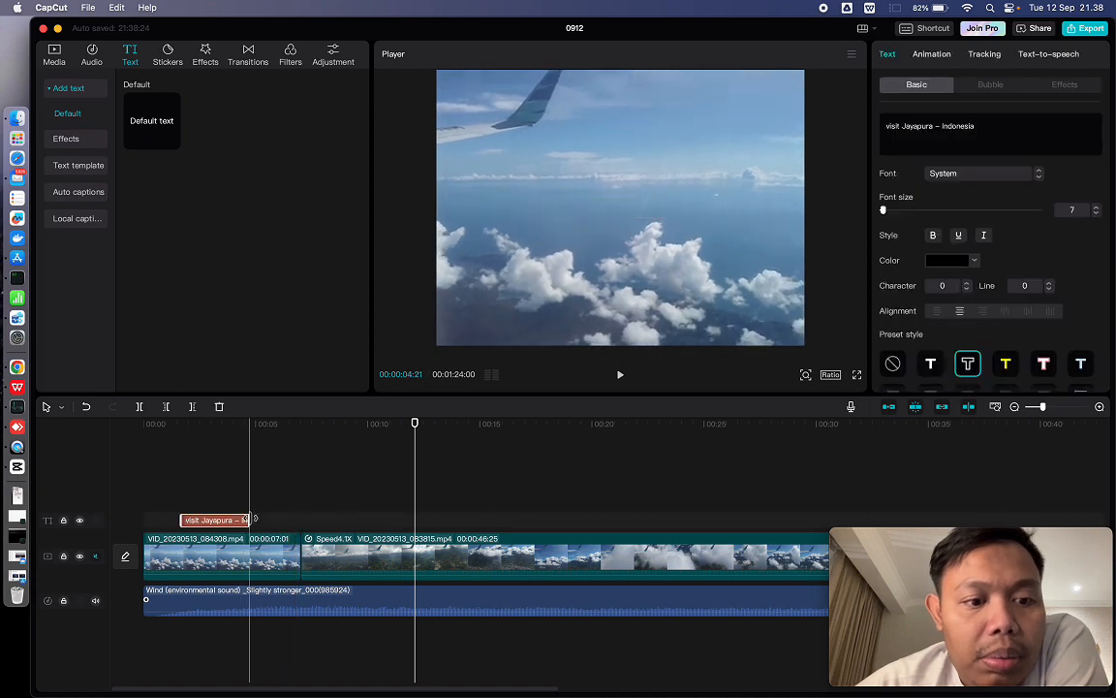
{"action": "left_click_drag", "start_coordinate": [250, 520], "coordinate": [325, 532]}
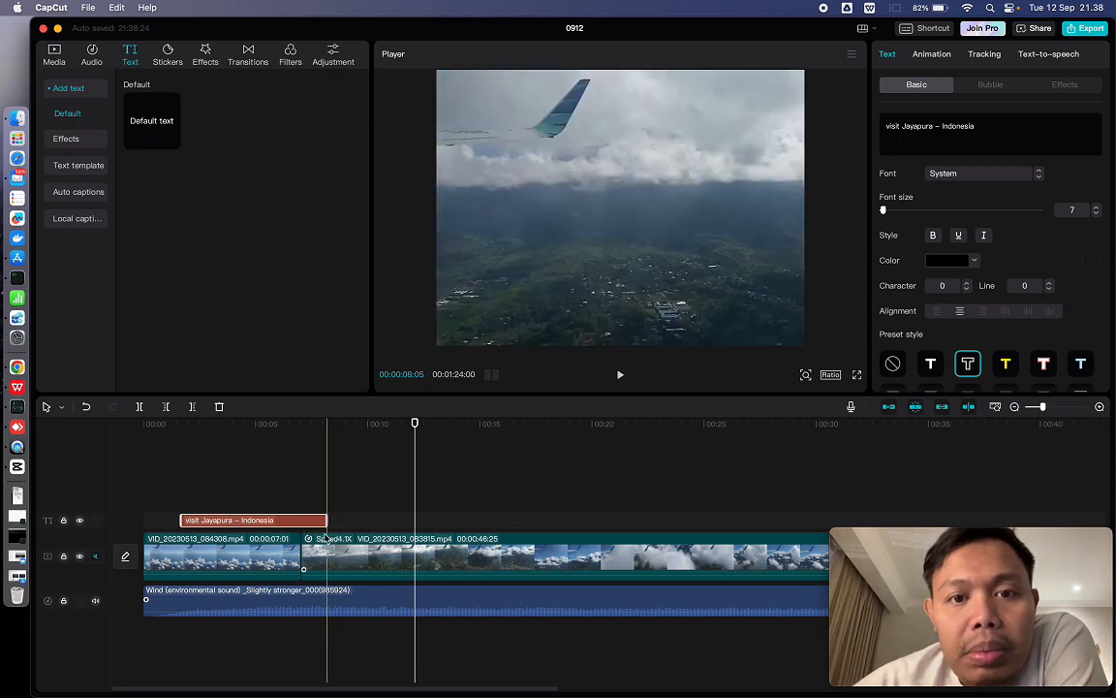
{"action": "left_click", "coordinate": [170, 524]}
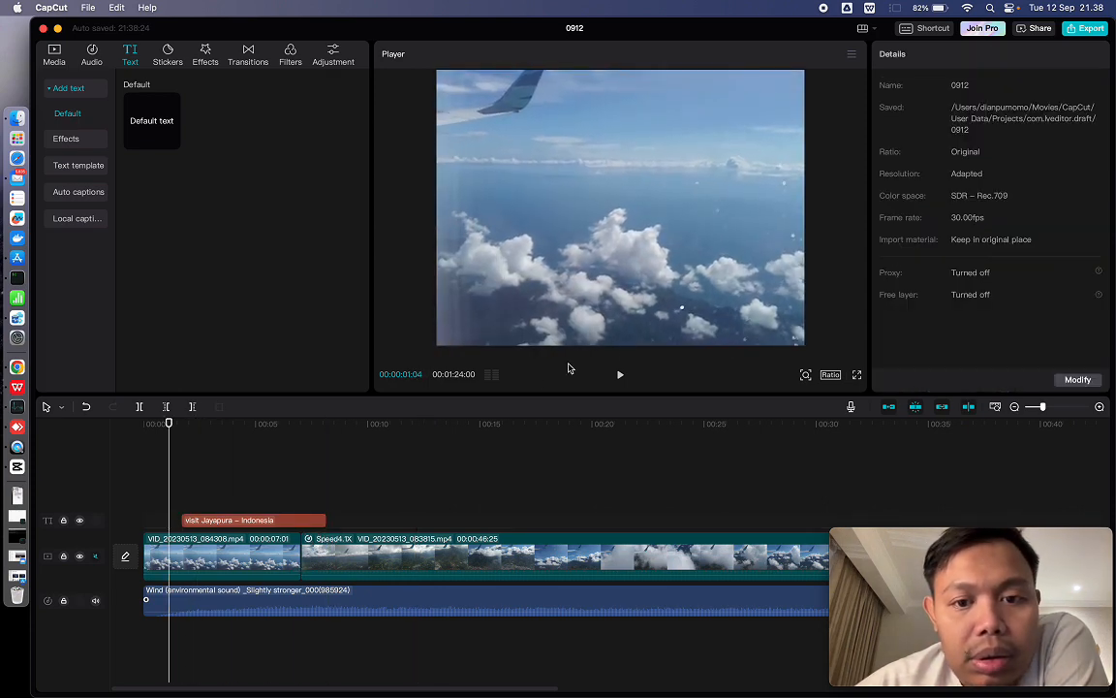
{"action": "left_click", "coordinate": [622, 373]}
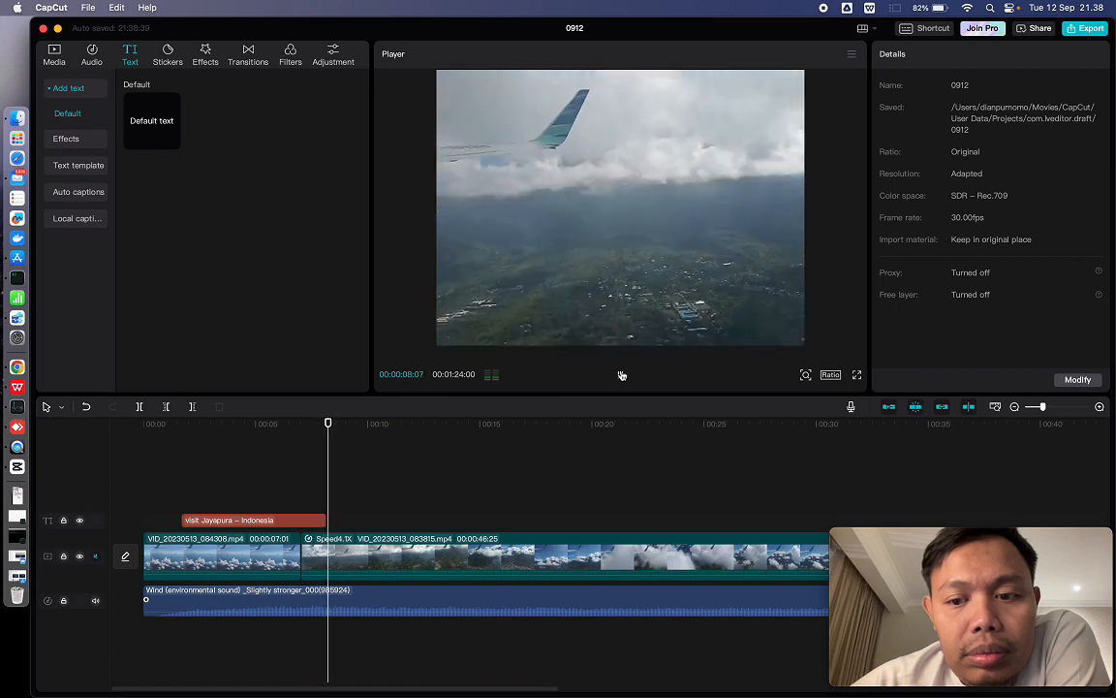
{"action": "left_click", "coordinate": [622, 373]}
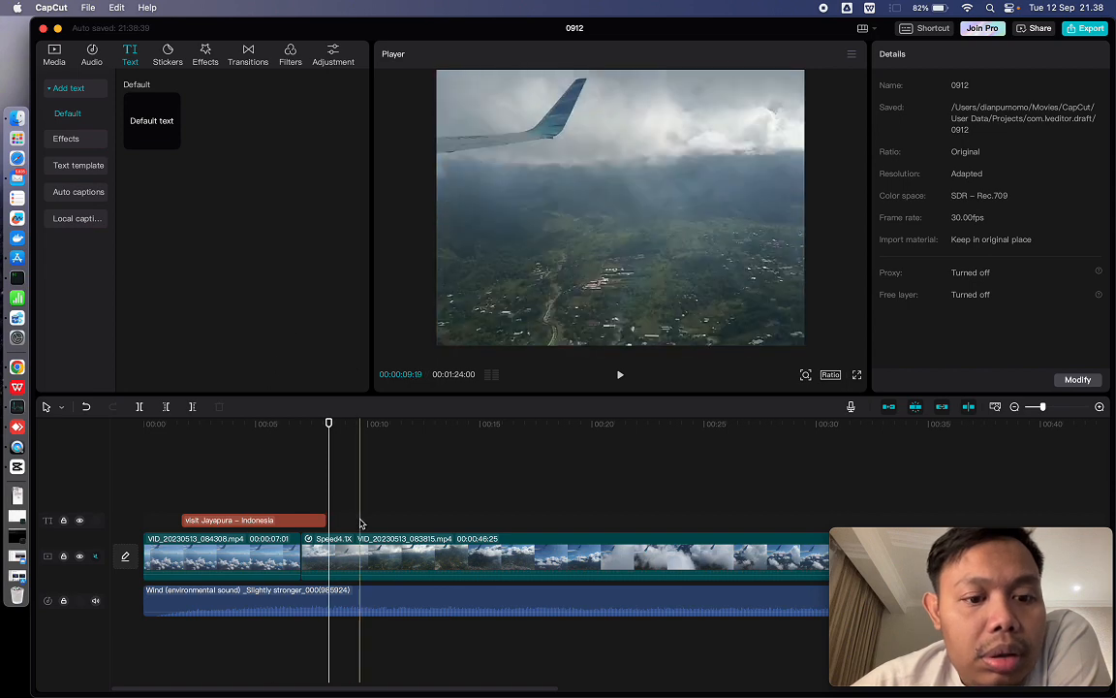
- Browse the sticker library for a suitable sticker, including the Fall, Emphasis, Icons, Emoji and Soccer categories
{"action": "left_click", "coordinate": [380, 552]}
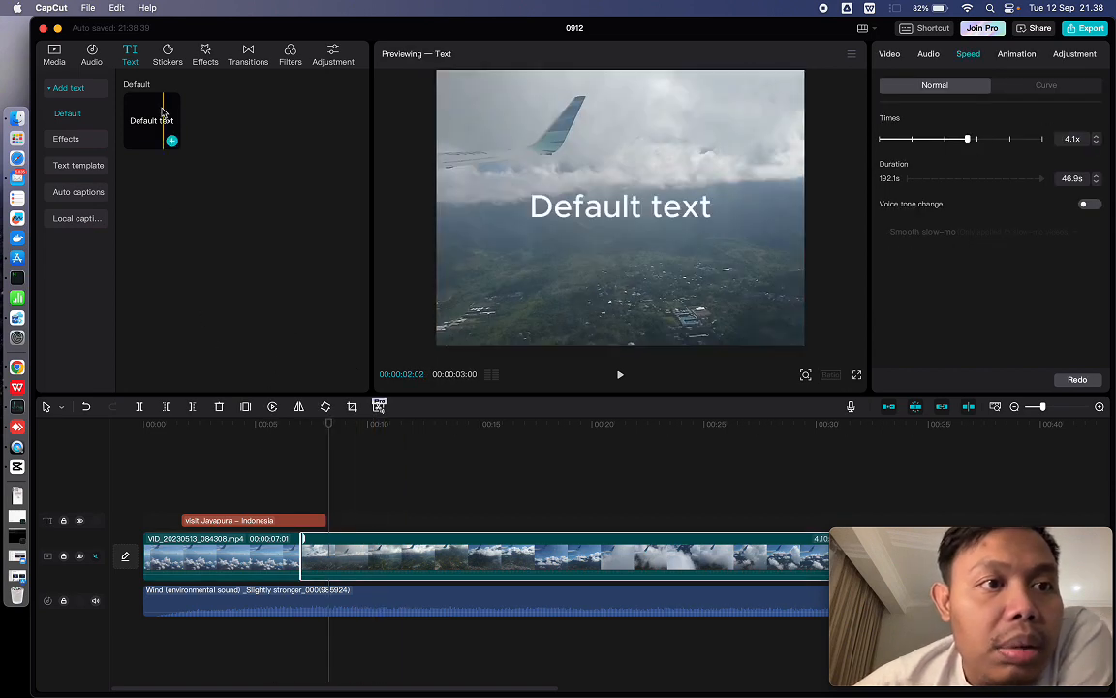
{"action": "left_click", "coordinate": [169, 53]}
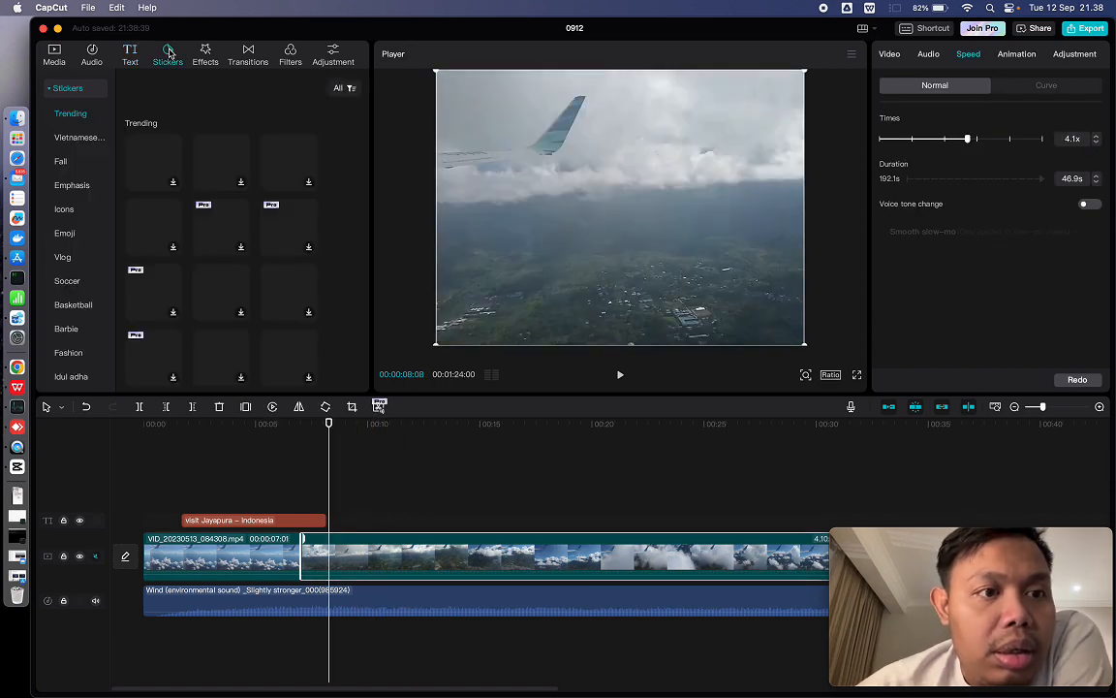
{"action": "left_click", "coordinate": [73, 138]}
{"action": "left_click", "coordinate": [61, 164]}
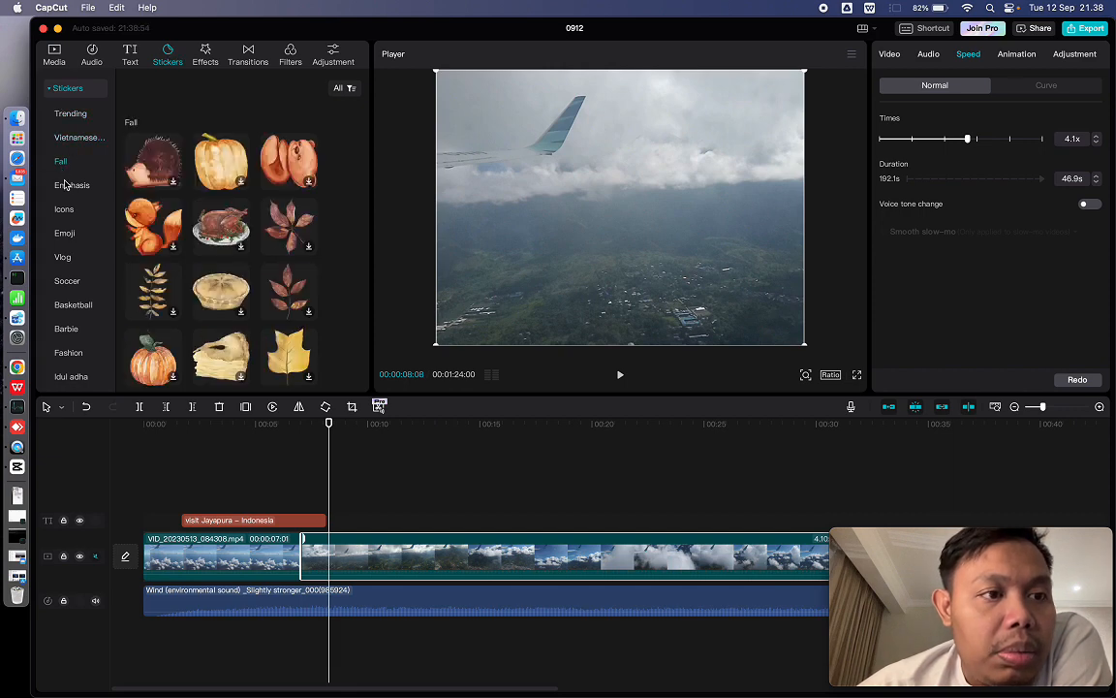
{"action": "left_click", "coordinate": [68, 185]}
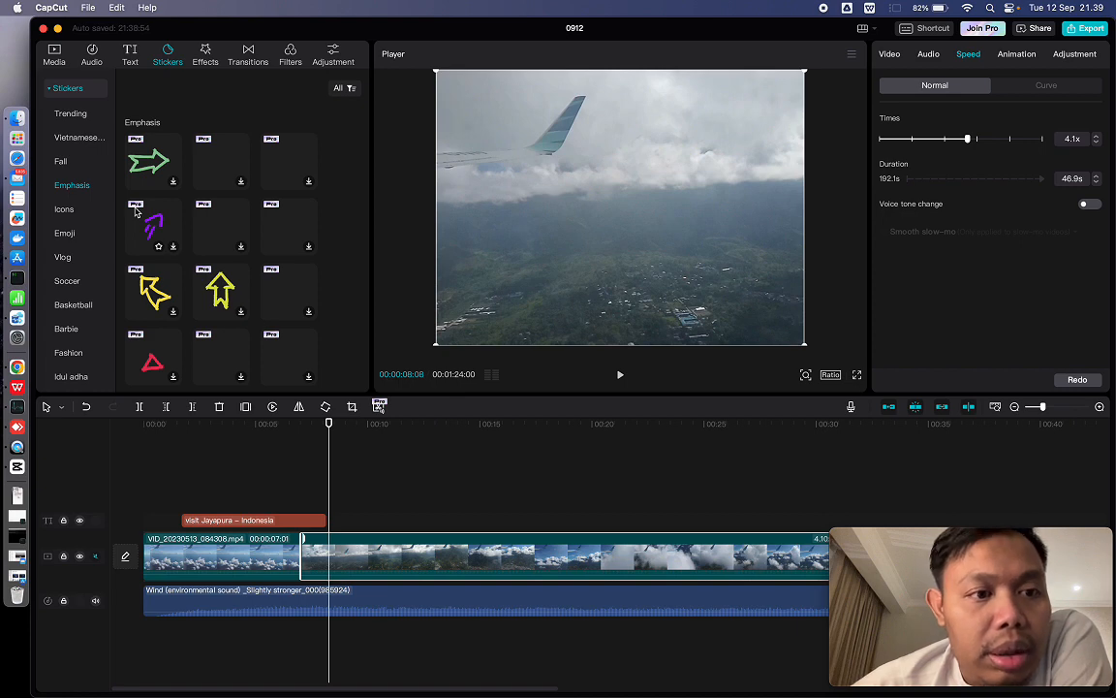
{"action": "left_click", "coordinate": [64, 213]}
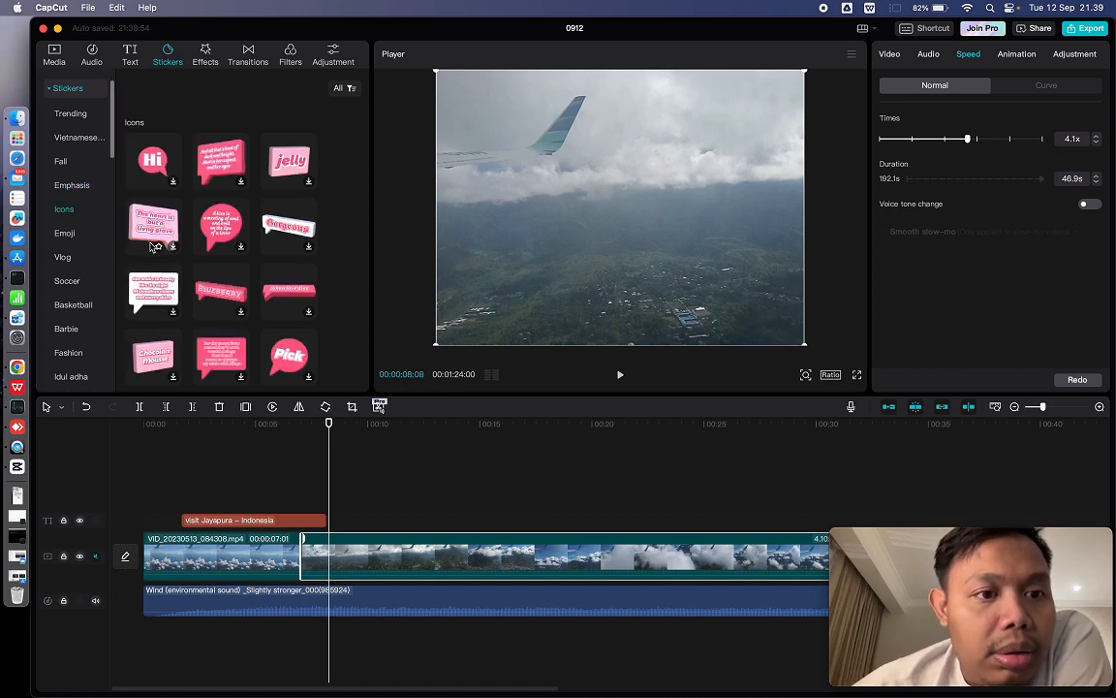
{"action": "scroll", "coordinate": [151, 247], "scroll_direction": "down", "scroll_amount": 8}
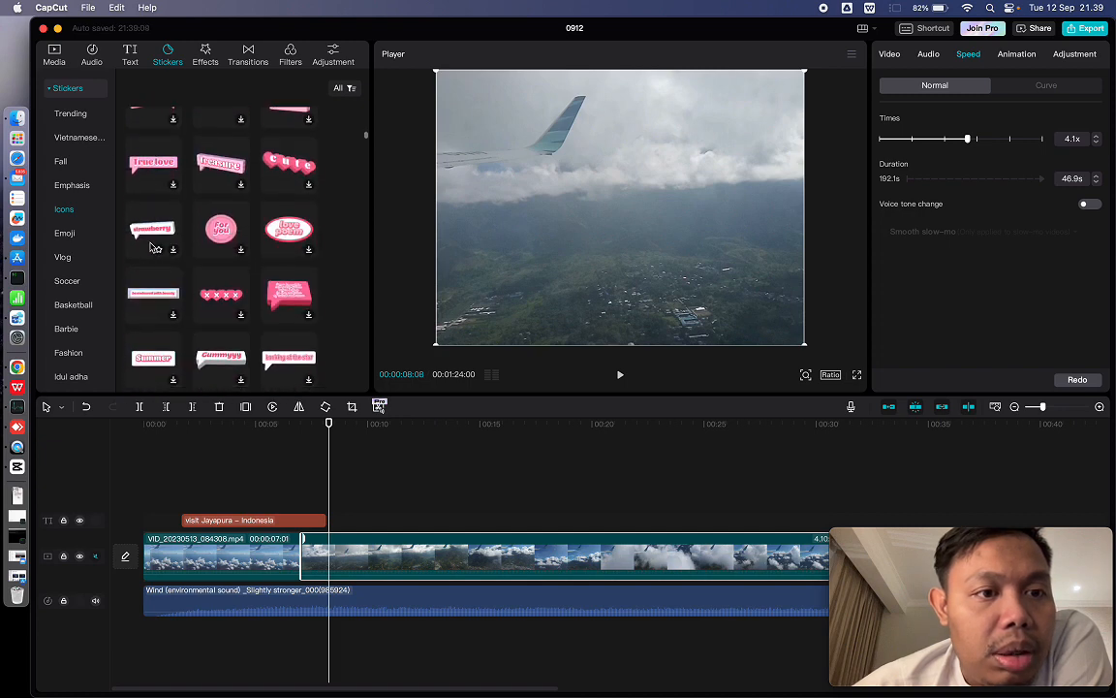
{"action": "scroll", "coordinate": [151, 248], "scroll_direction": "down", "scroll_amount": 8}
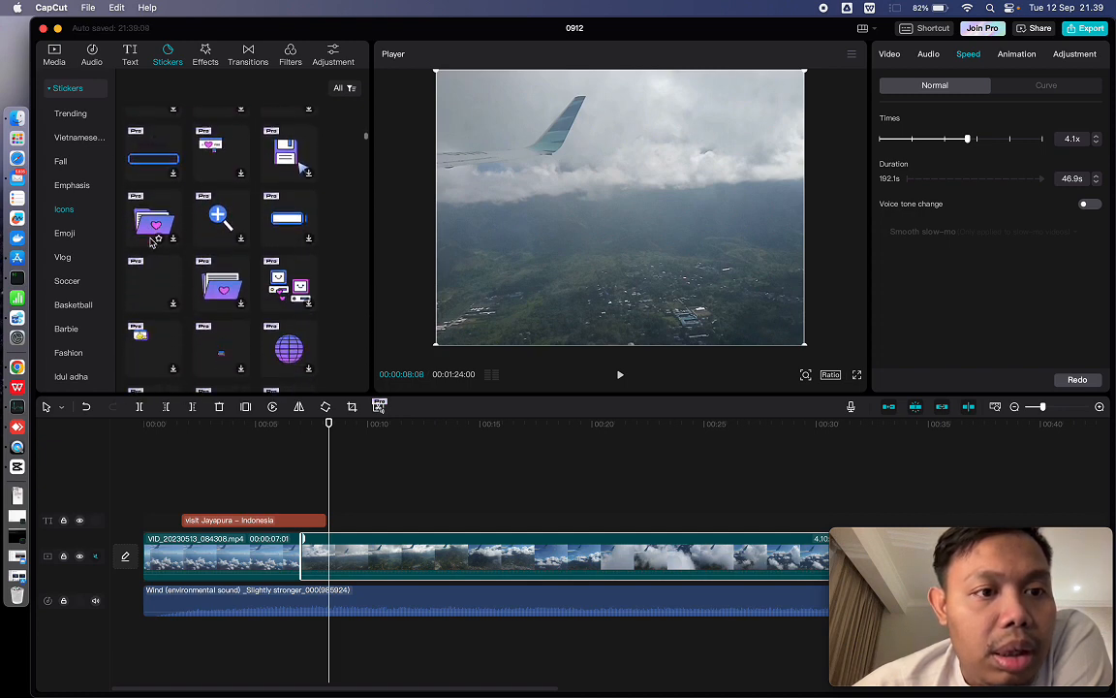
{"action": "scroll", "coordinate": [151, 242], "scroll_direction": "up", "scroll_amount": 3}
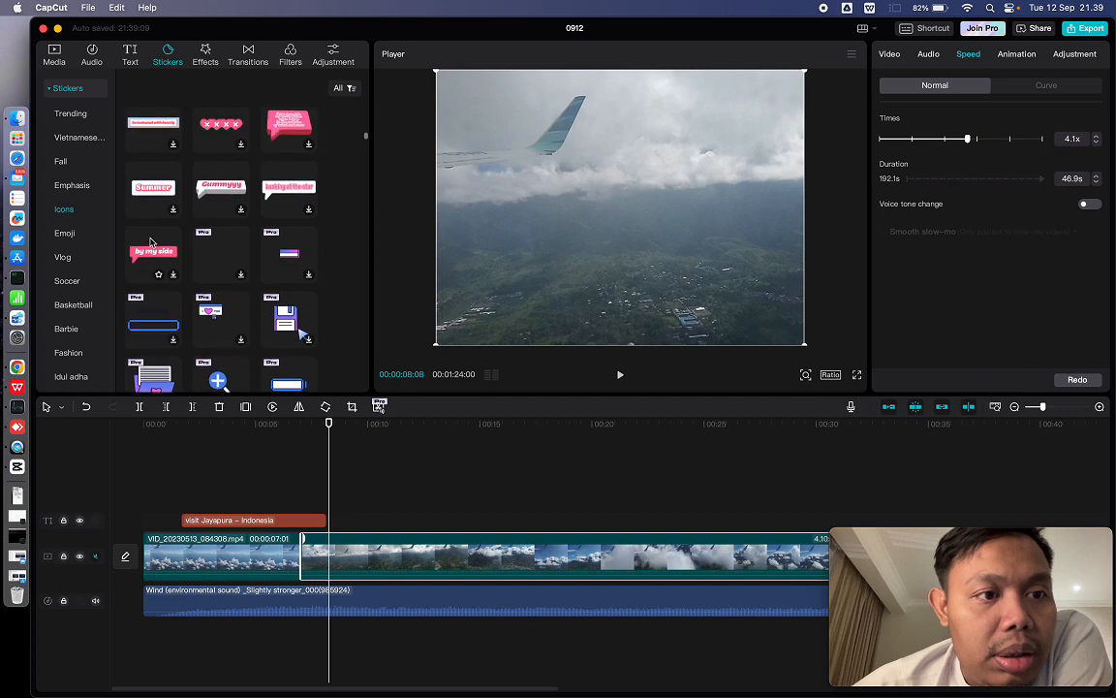
{"action": "left_click", "coordinate": [60, 239]}
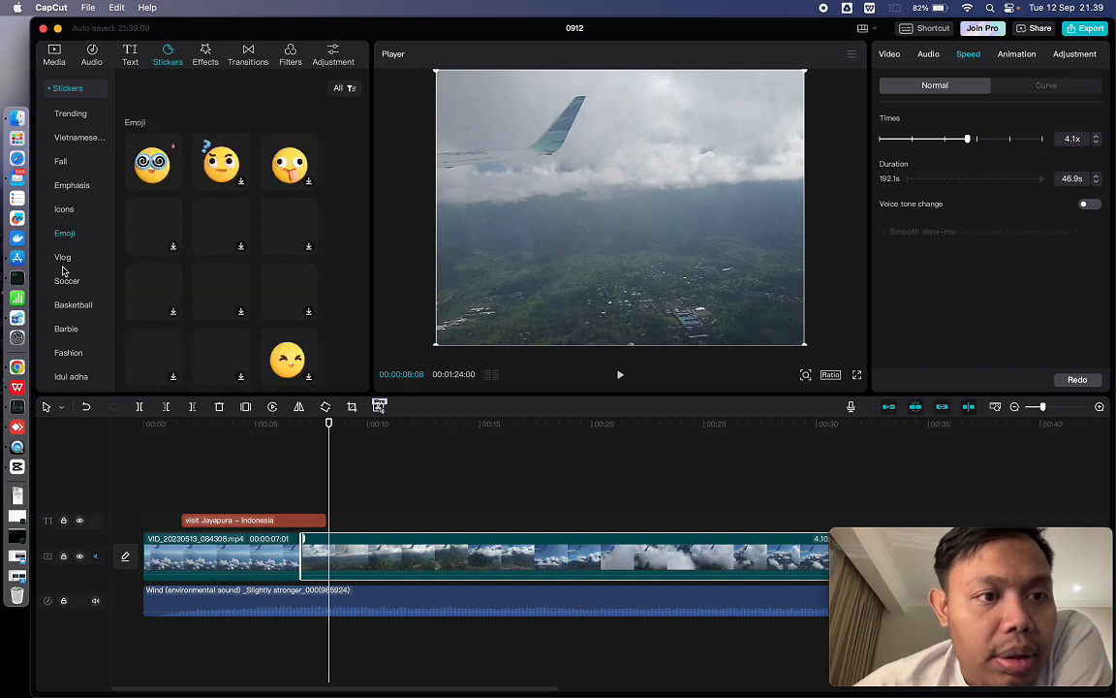
{"action": "left_click", "coordinate": [64, 259]}
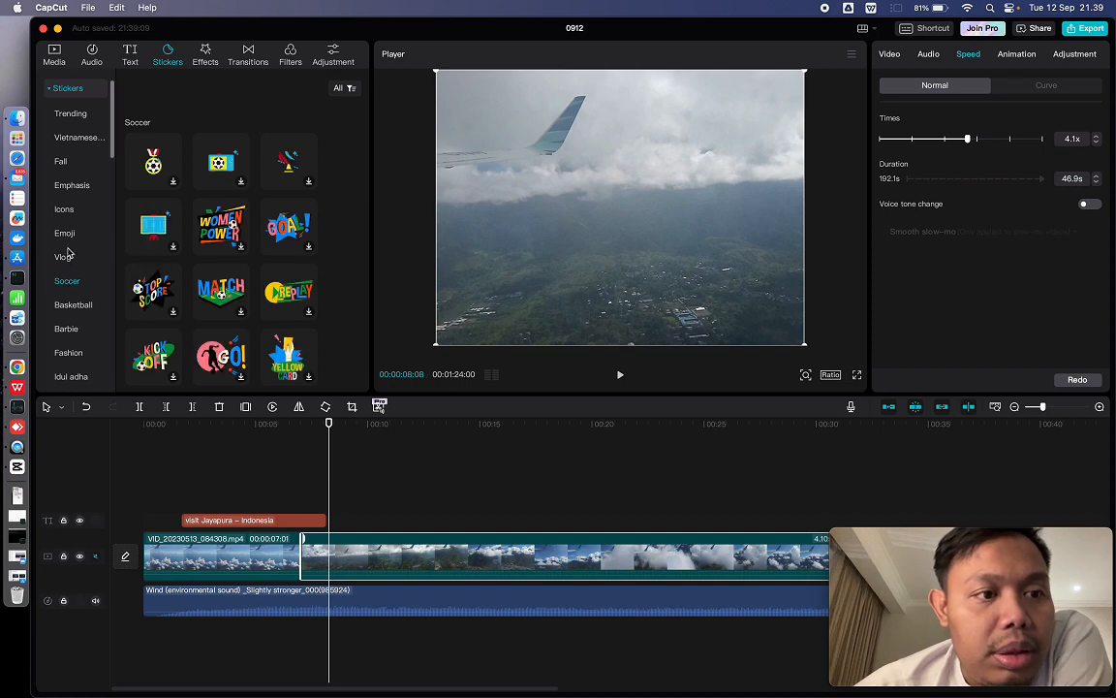
{"action": "left_click", "coordinate": [65, 258]}
- Add the Emoji sticker with spiral glasses and a propeller to the timeline at 00:00:08:08
{"action": "left_click", "coordinate": [65, 236]}
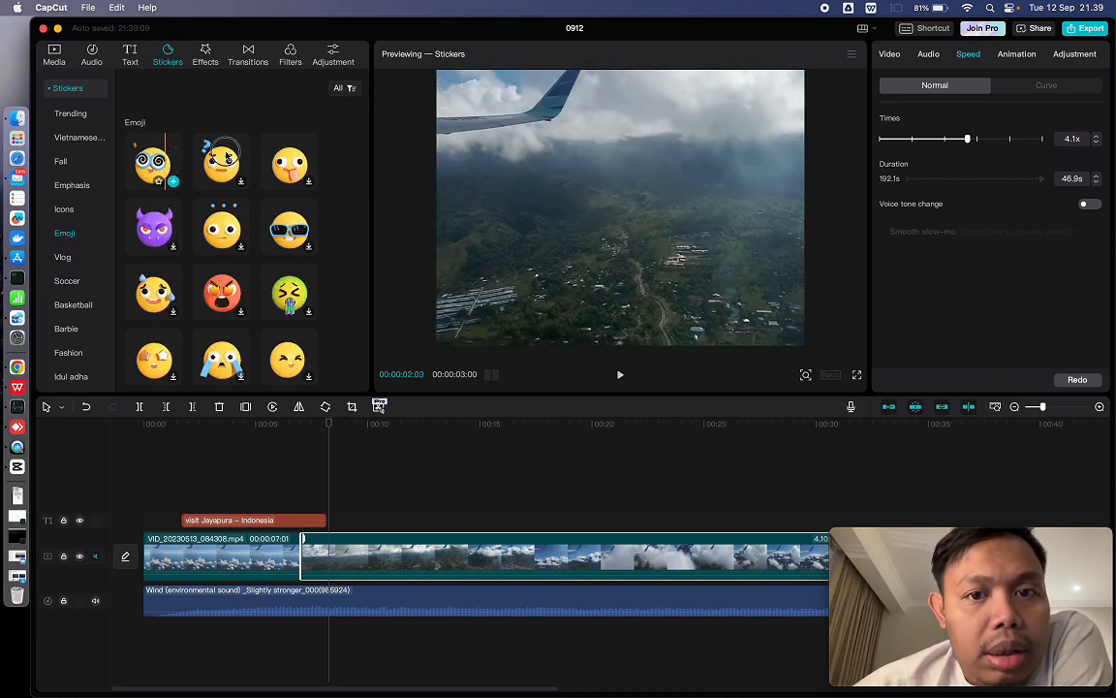
{"action": "left_click_drag", "start_coordinate": [167, 171], "coordinate": [495, 226]}
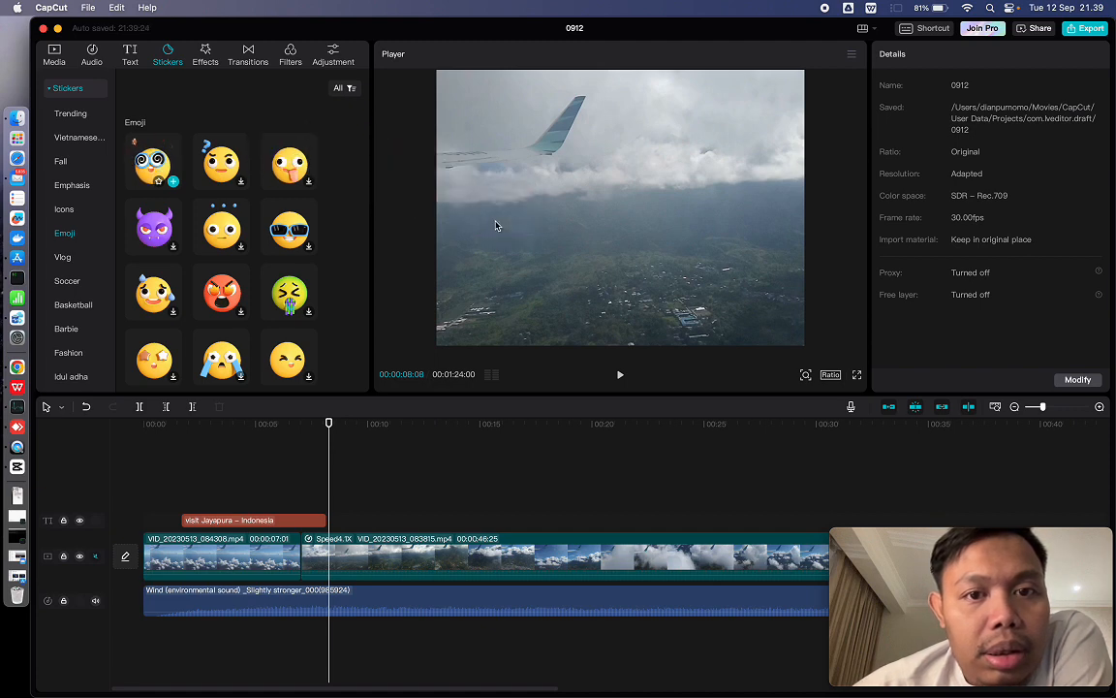
{"action": "mouse_move", "coordinate": [155, 174]}
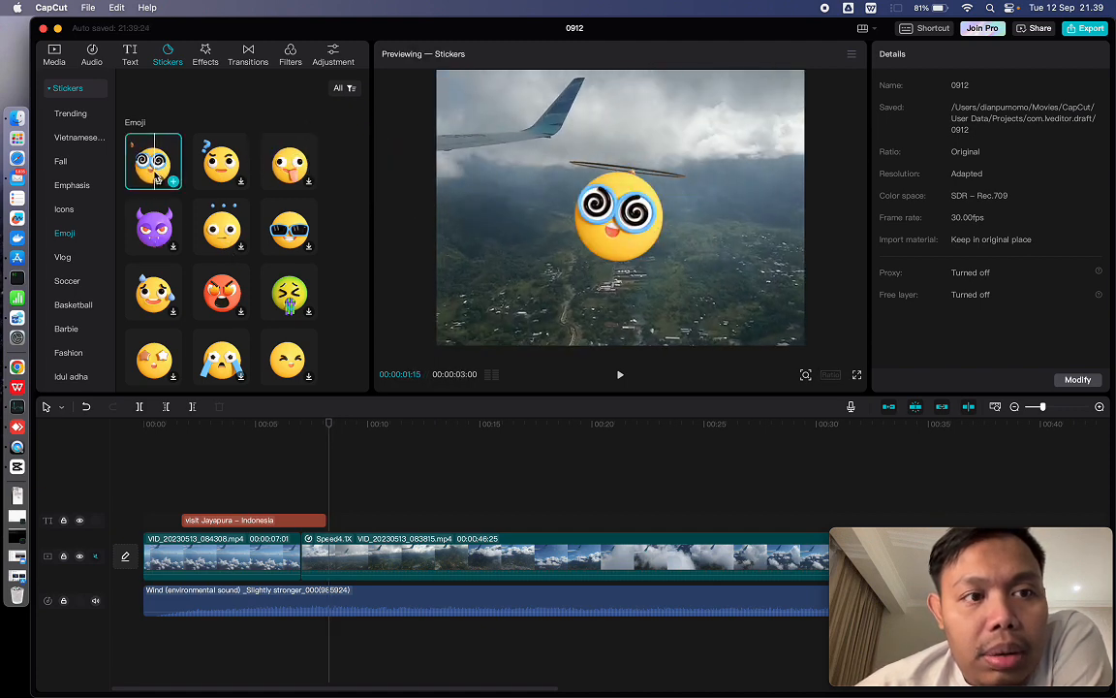
{"action": "left_click", "coordinate": [172, 182]}
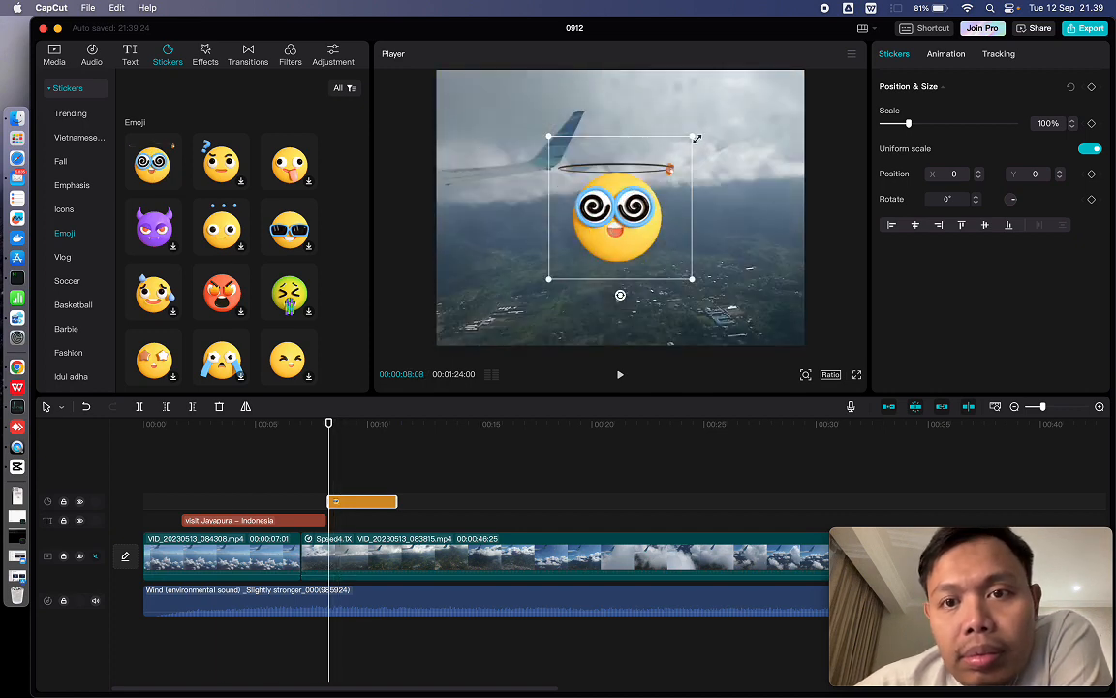
- Scale the emoji sticker to 29% at position X 1429, Y 983, and extend its clip to about 00:00:13:17
{"action": "left_click_drag", "start_coordinate": [692, 138], "coordinate": [764, 116]}
{"action": "left_click", "coordinate": [694, 187]}
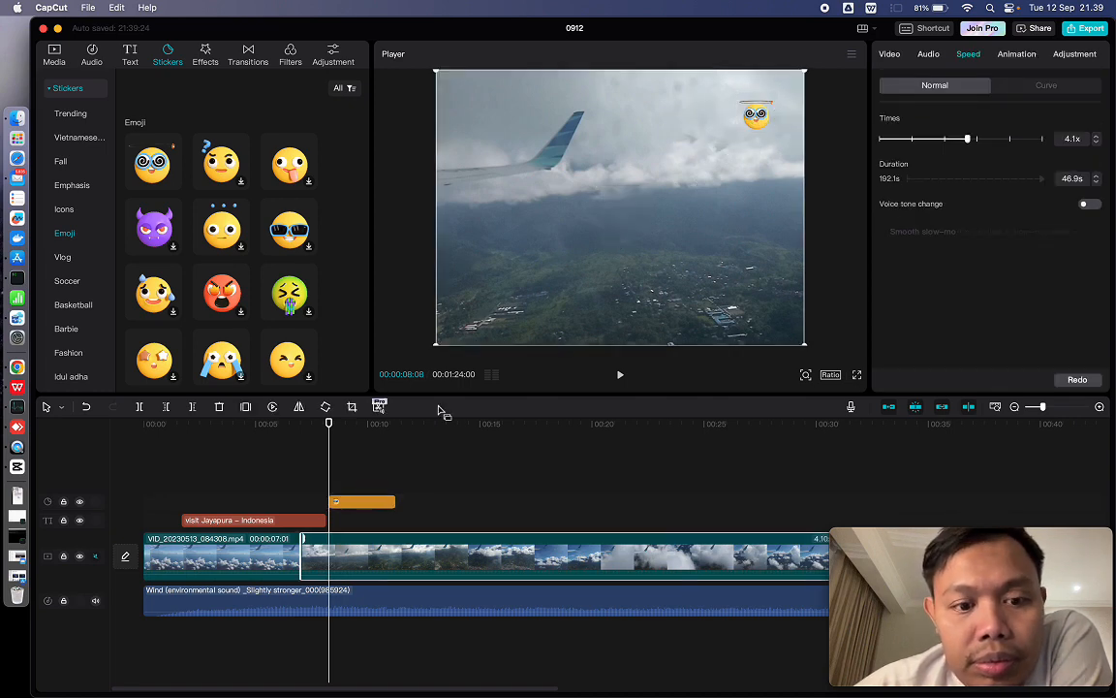
{"action": "left_click", "coordinate": [365, 501]}
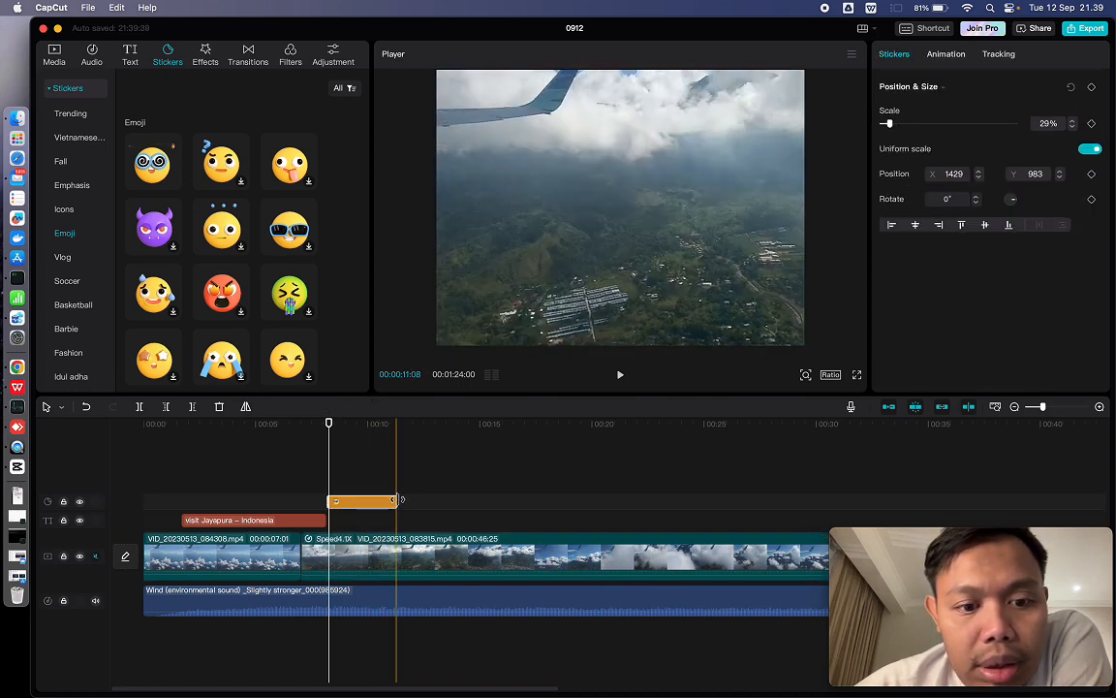
{"action": "left_click_drag", "start_coordinate": [397, 499], "coordinate": [448, 496]}
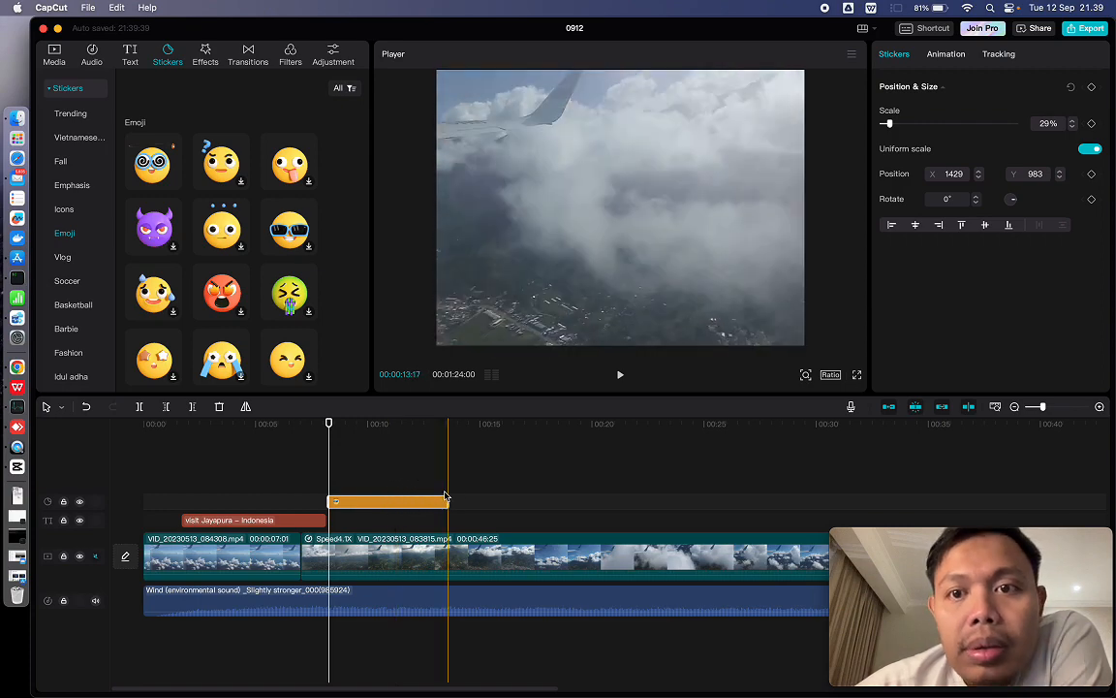
- Extend the end of the title clip to about 11.8 seconds so it overlaps the sticker, and play from 00:00:05:13 to review
{"action": "left_click", "coordinate": [266, 496]}
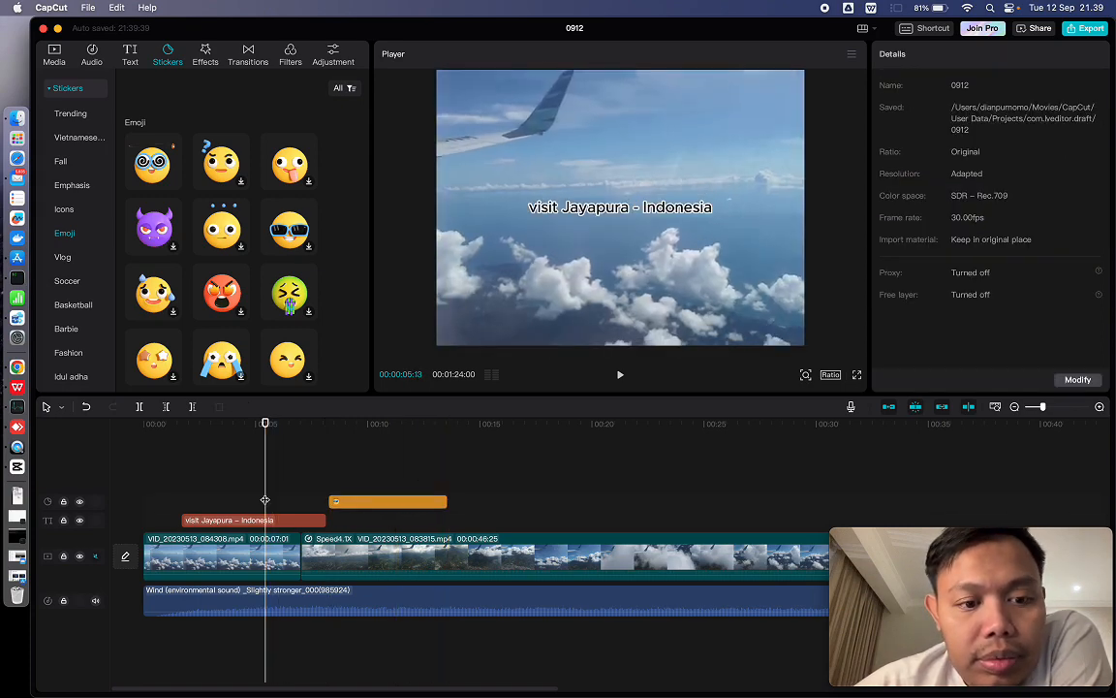
{"action": "left_click", "coordinate": [322, 520]}
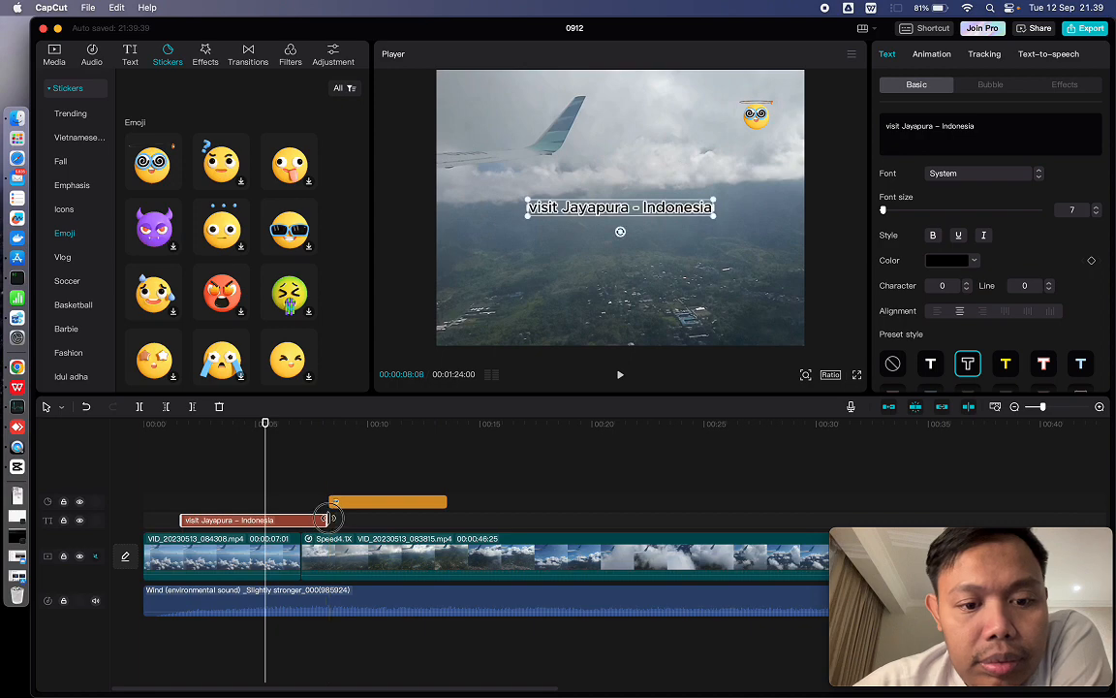
{"action": "left_click_drag", "start_coordinate": [323, 520], "coordinate": [408, 520]}
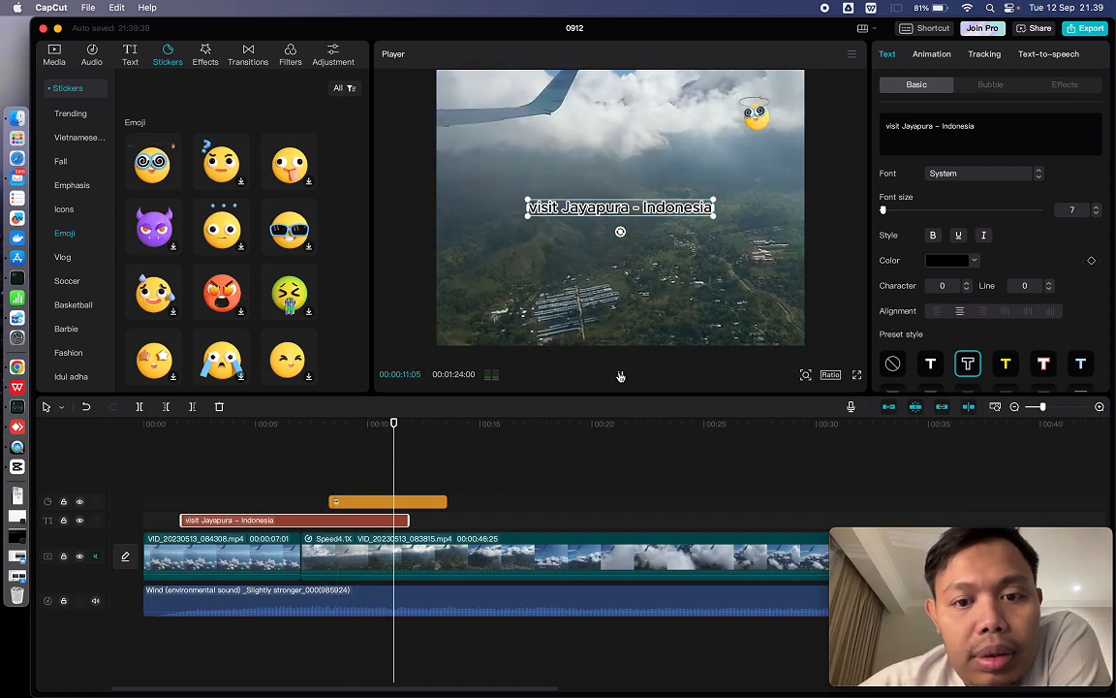
{"action": "left_click", "coordinate": [620, 376]}
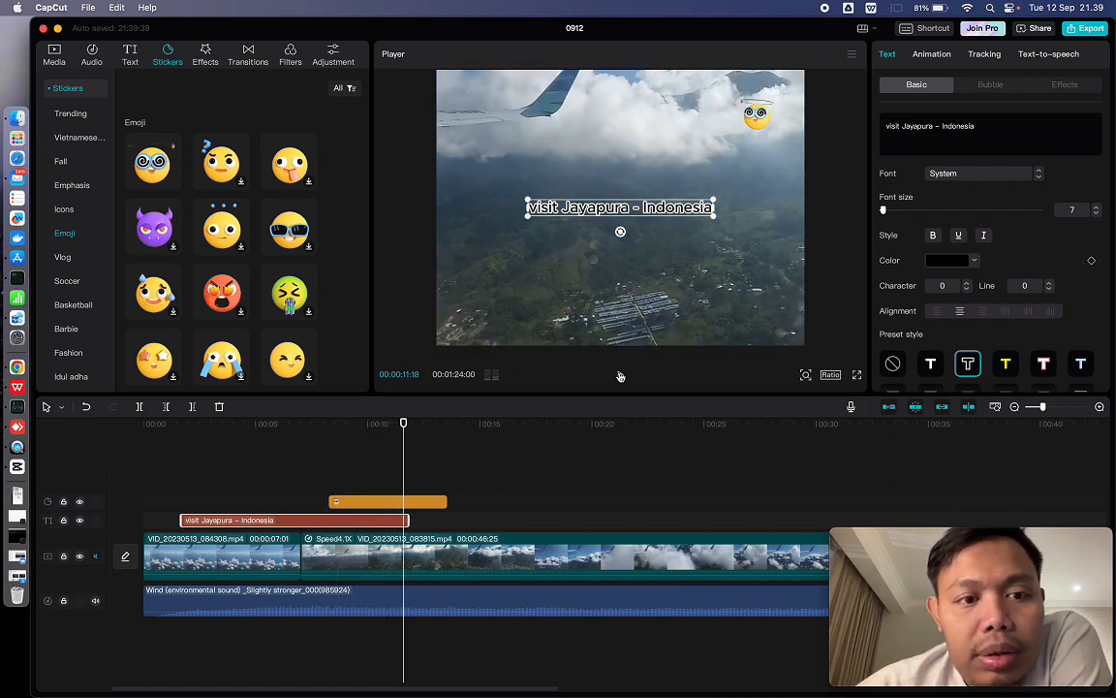
- Add the Radial Blur transition between the first and second video clips and accept the creation of duplicate frames
{"action": "left_click", "coordinate": [200, 51]}
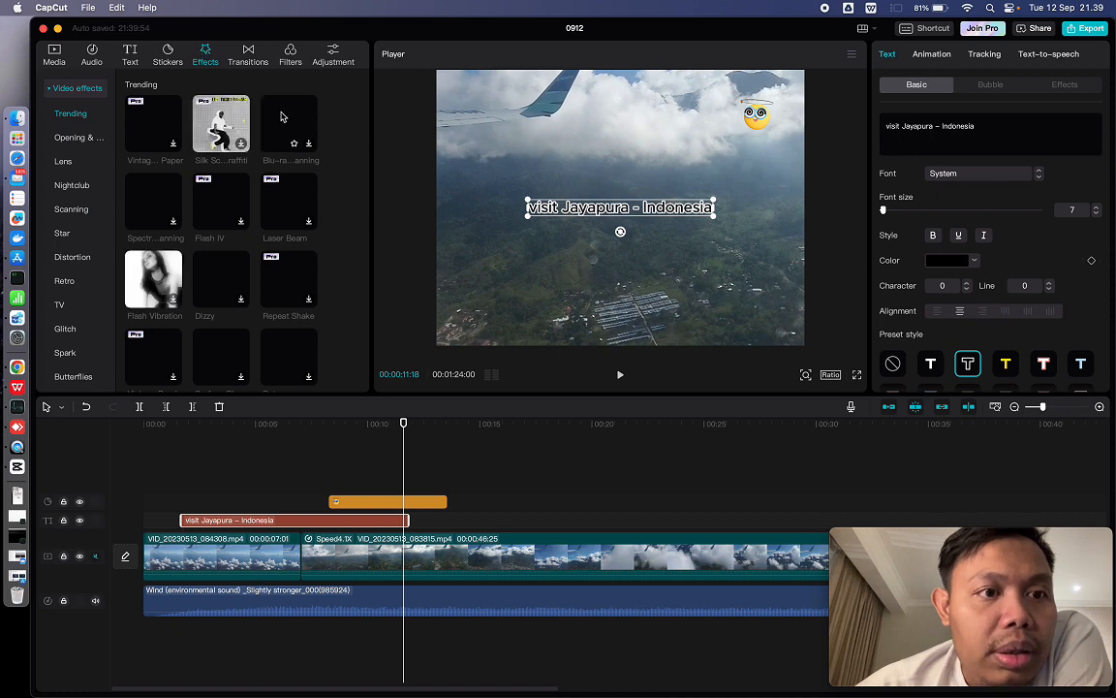
{"action": "left_click", "coordinate": [250, 54]}
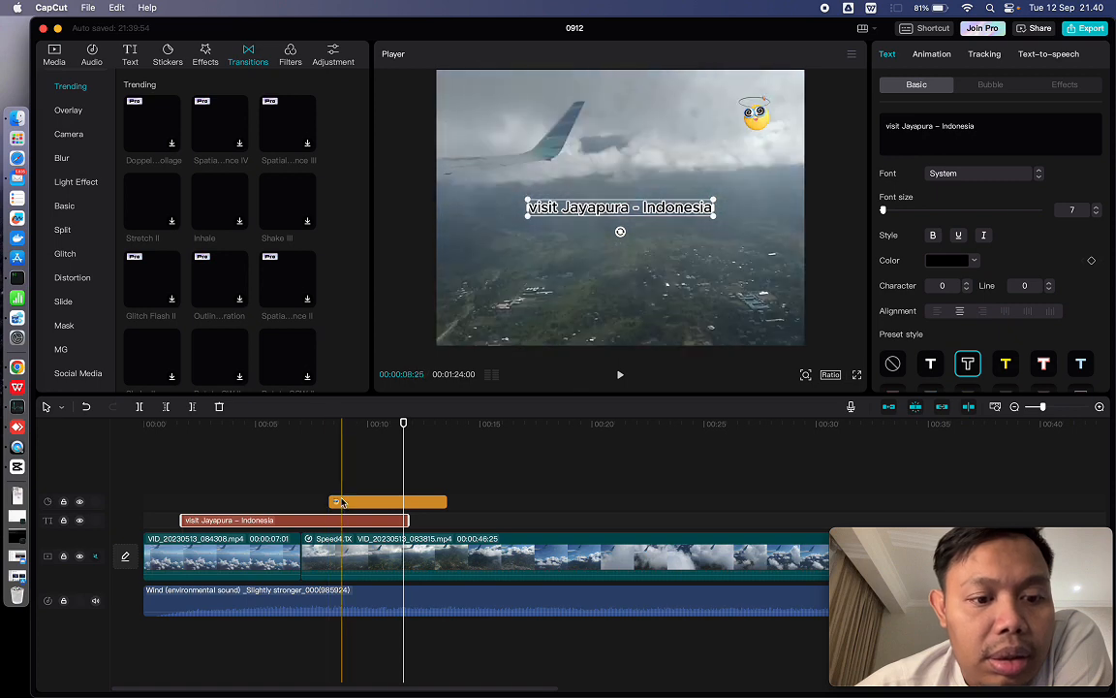
{"action": "left_click", "coordinate": [300, 551]}
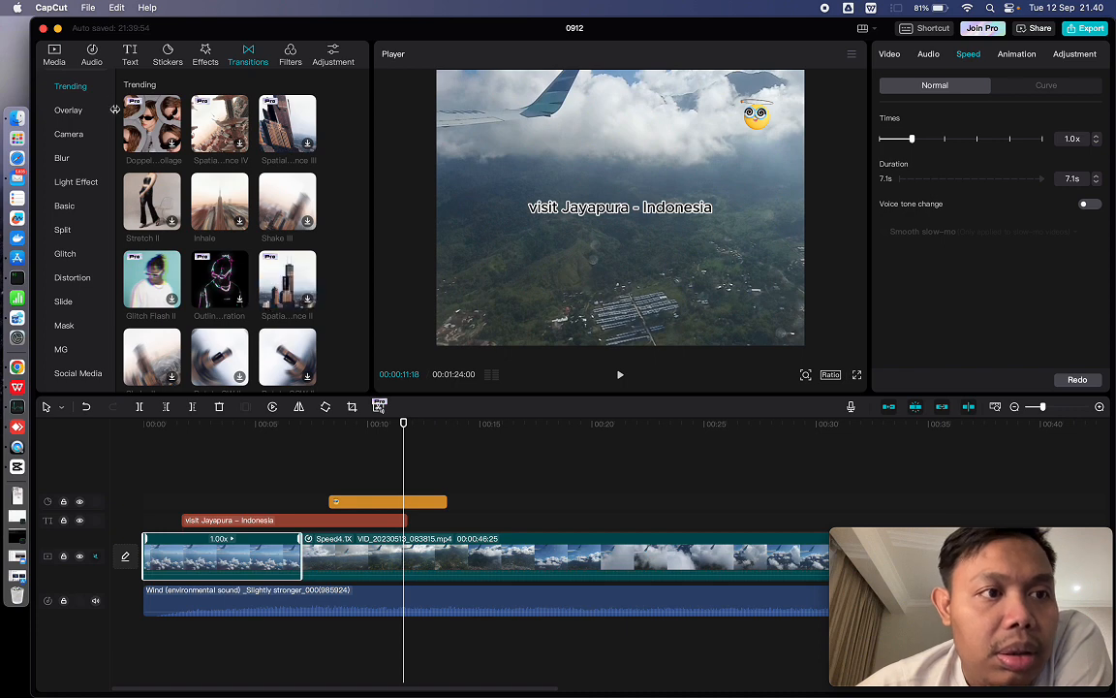
{"action": "left_click", "coordinate": [67, 112]}
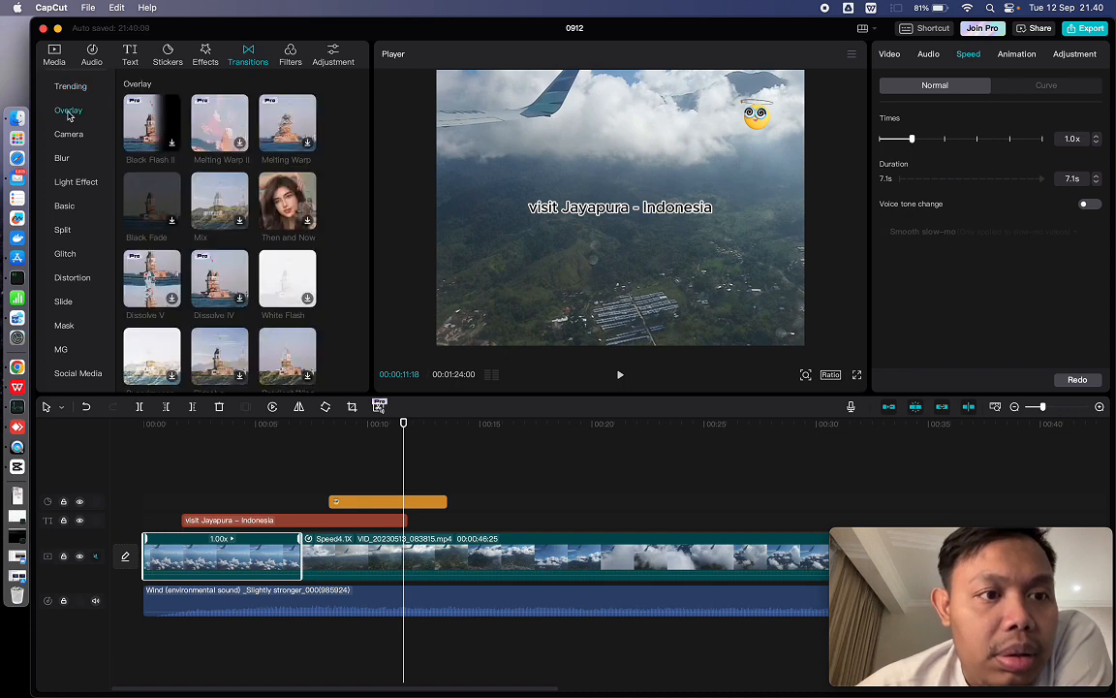
{"action": "left_click", "coordinate": [60, 159]}
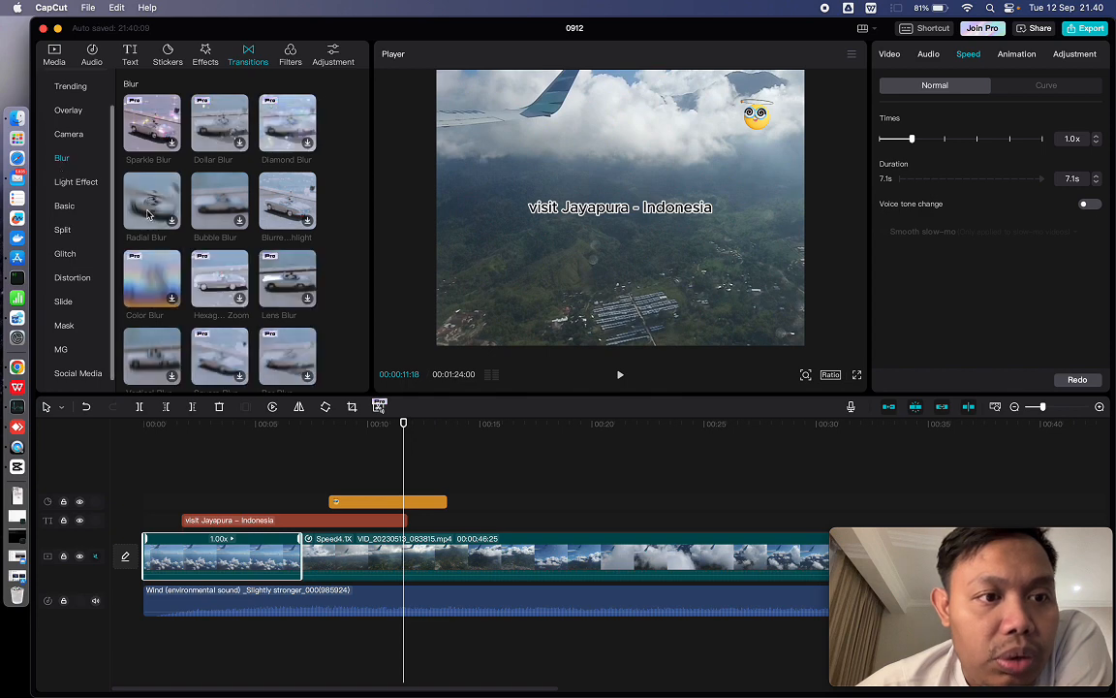
{"action": "left_click", "coordinate": [326, 565]}
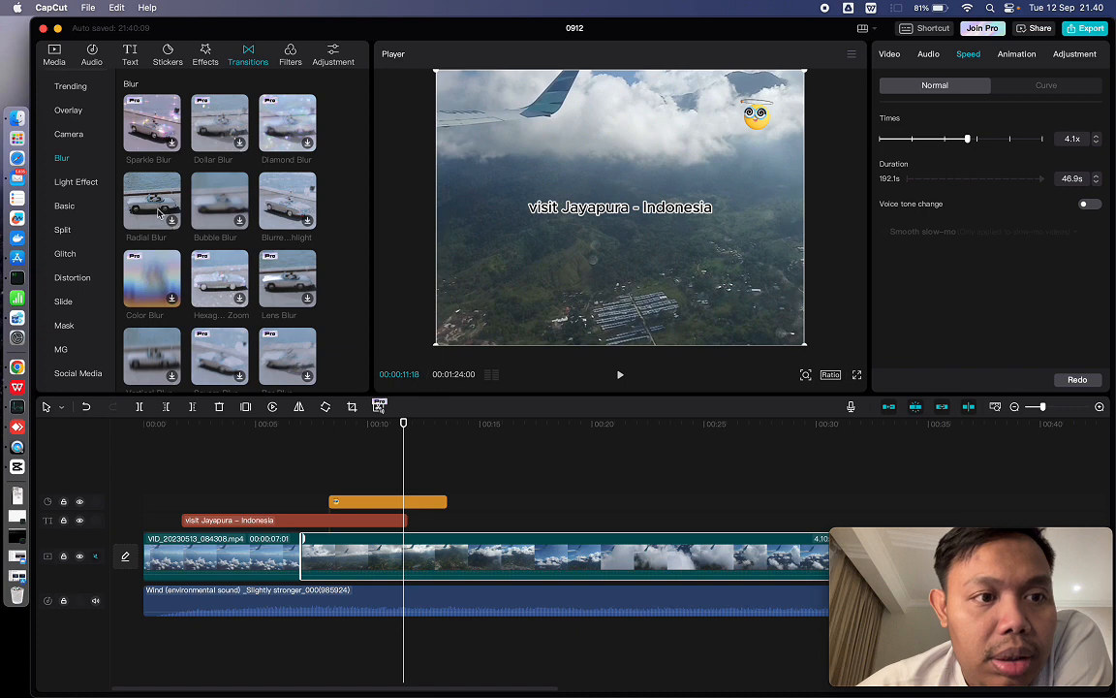
{"action": "left_click", "coordinate": [158, 214]}
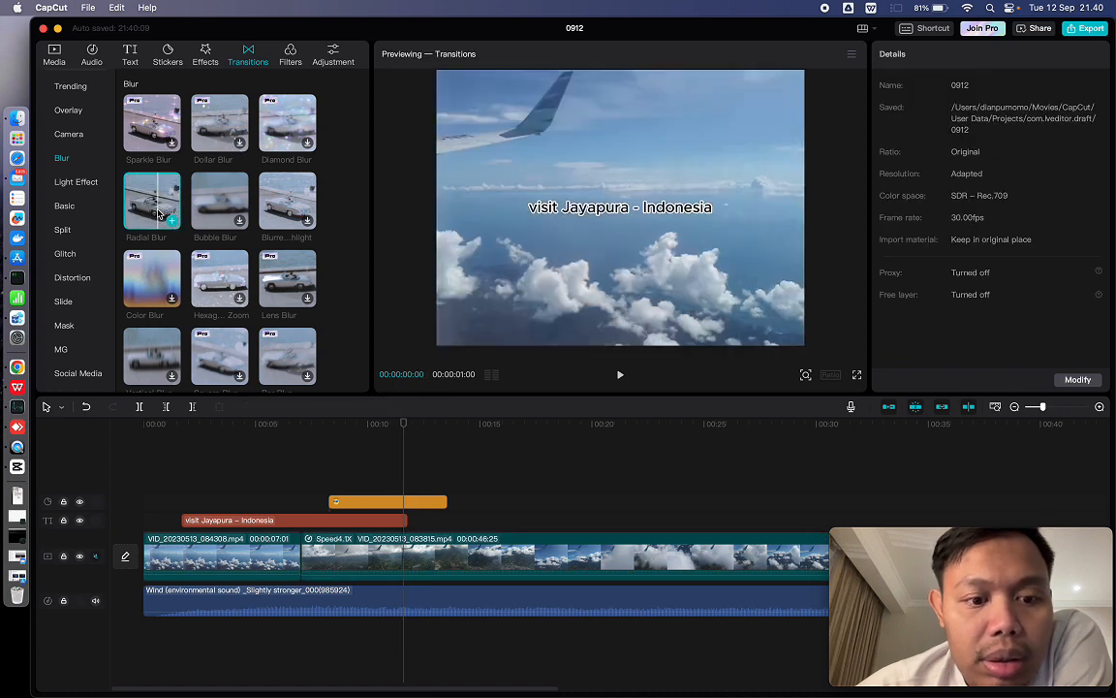
{"action": "left_click", "coordinate": [171, 221]}
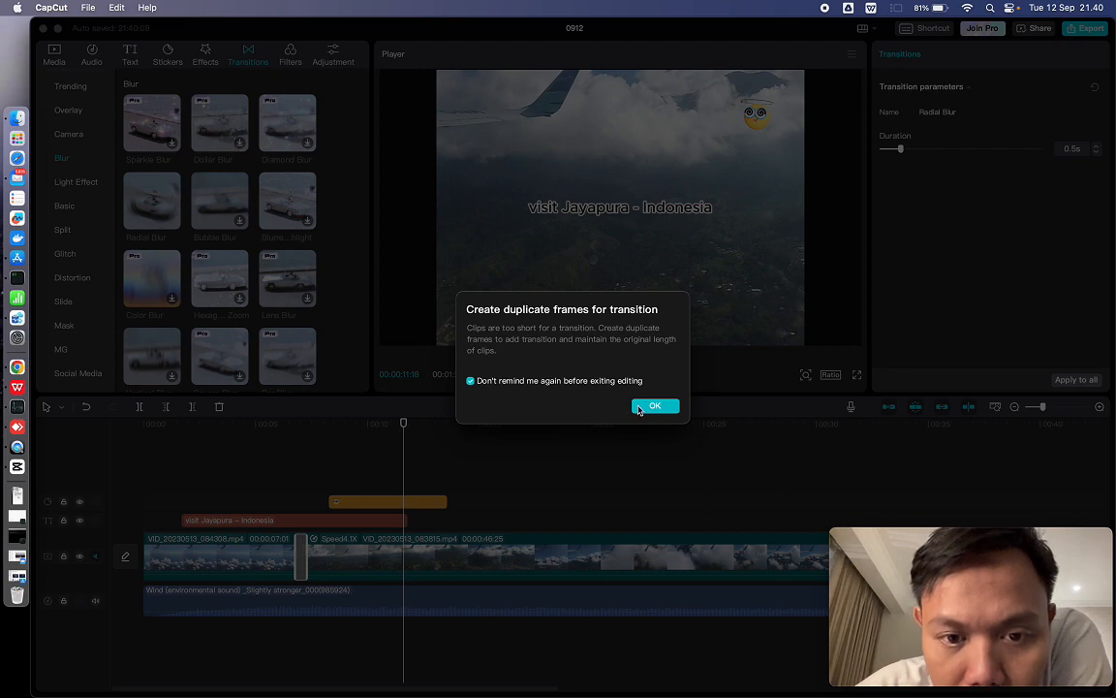
{"action": "left_click", "coordinate": [655, 406]}
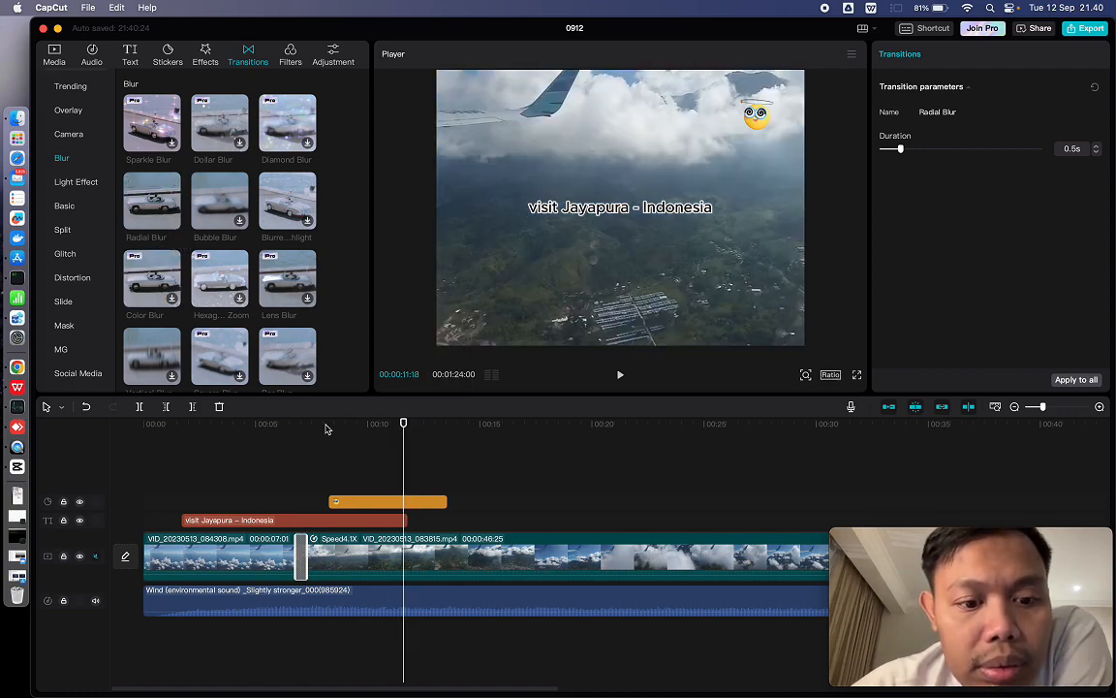
- Play the timeline from 00:00:05:13 to review the Radial Blur transition between the first and second video clips
{"action": "left_click", "coordinate": [398, 553]}
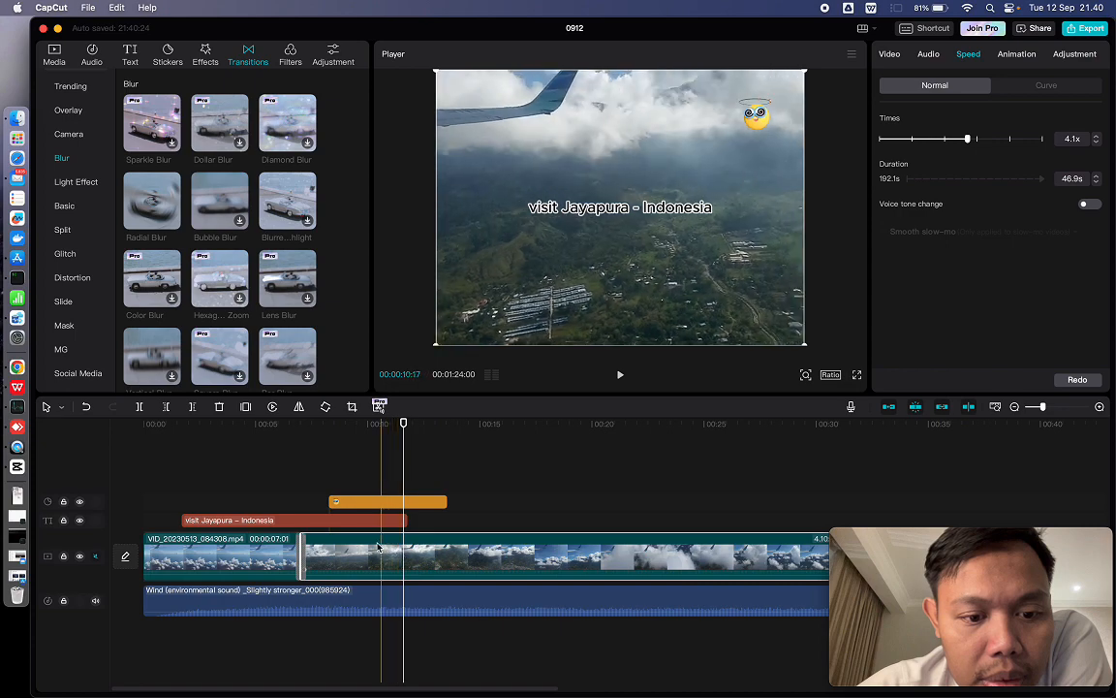
{"action": "left_click", "coordinate": [243, 557]}
{"action": "left_click", "coordinate": [264, 427]}
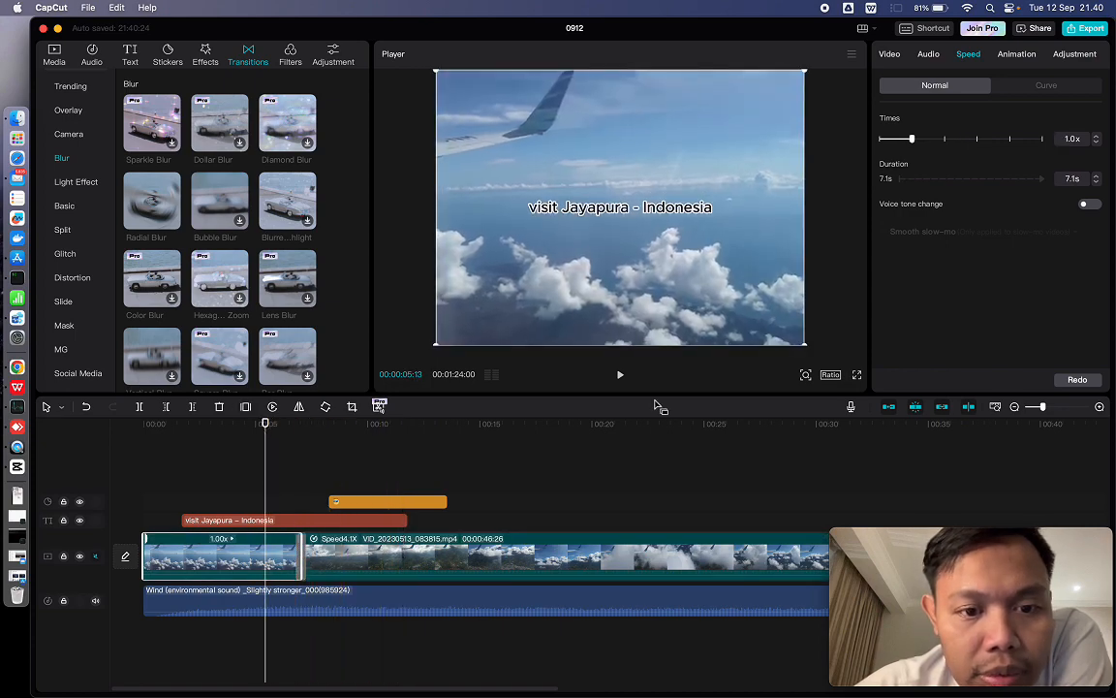
{"action": "left_click", "coordinate": [620, 375]}
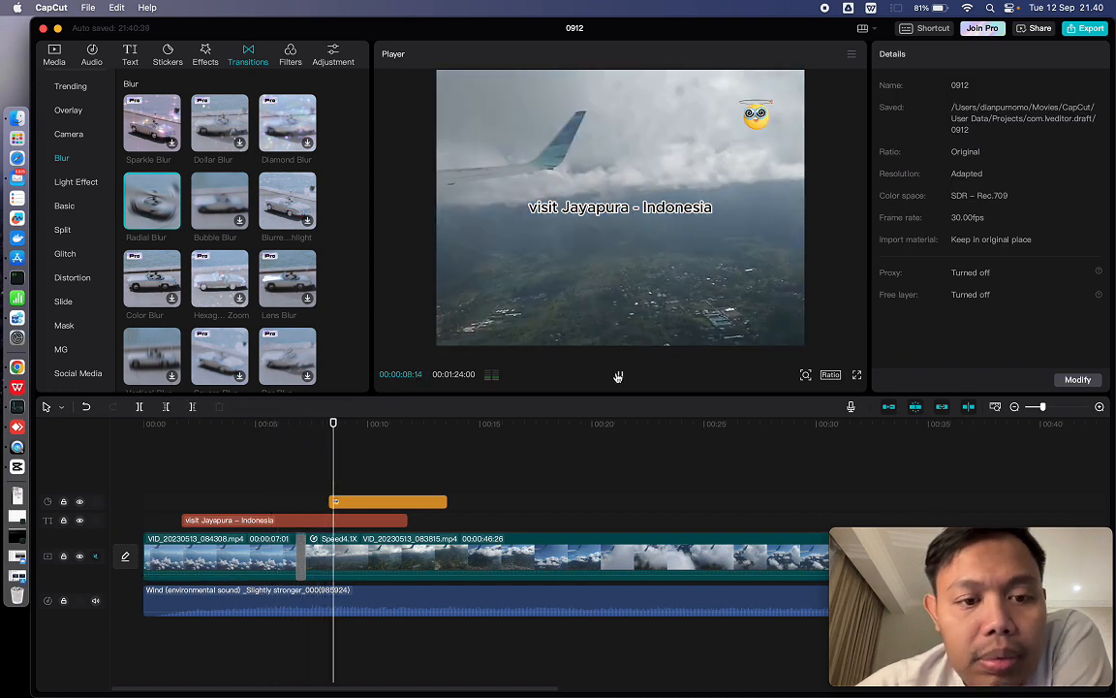
- Lengthen the Radial Blur transition between the first two clips to 2.5 s and play from 00:00:04:25 to review it
{"action": "left_click", "coordinate": [302, 562]}
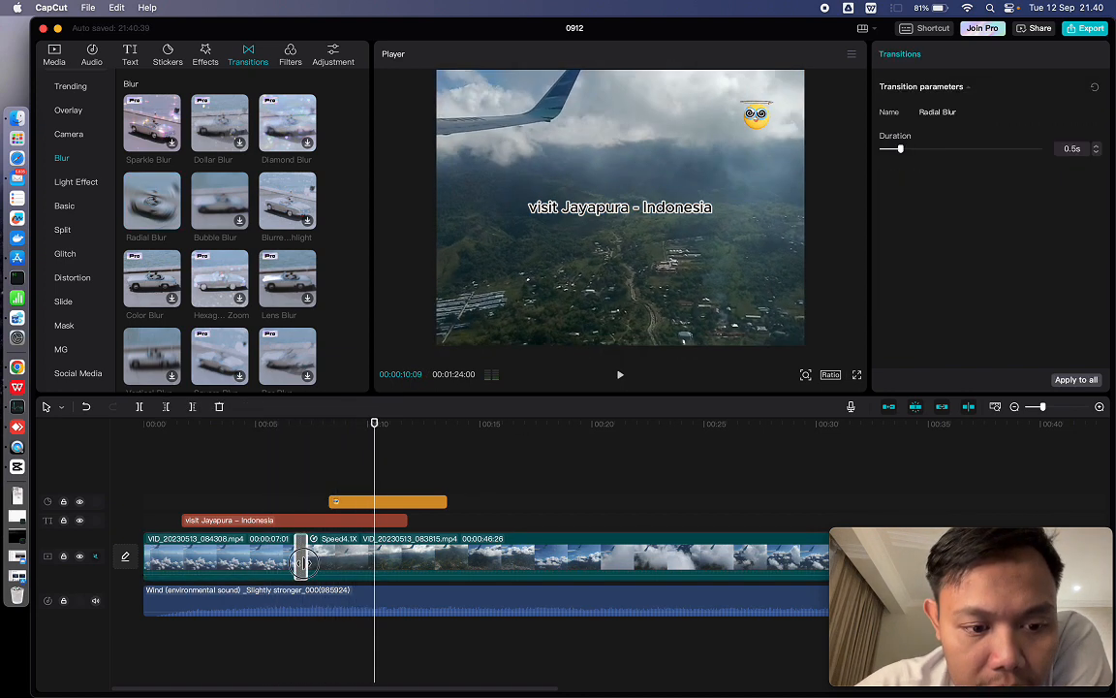
{"action": "left_click", "coordinate": [252, 492]}
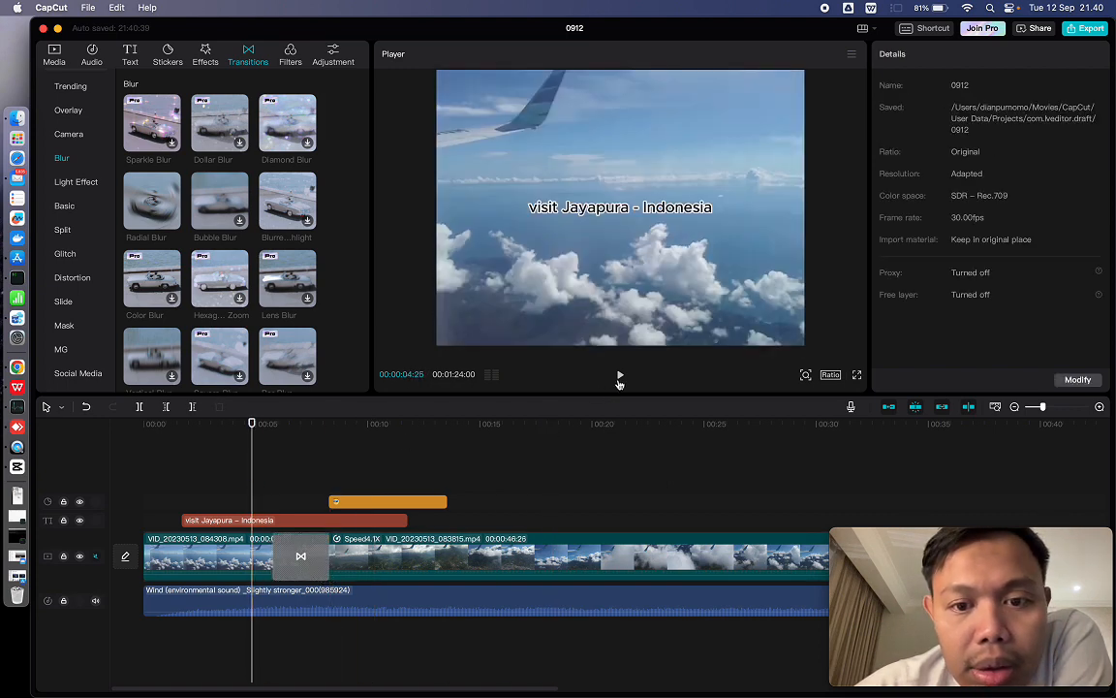
{"action": "left_click", "coordinate": [620, 375]}
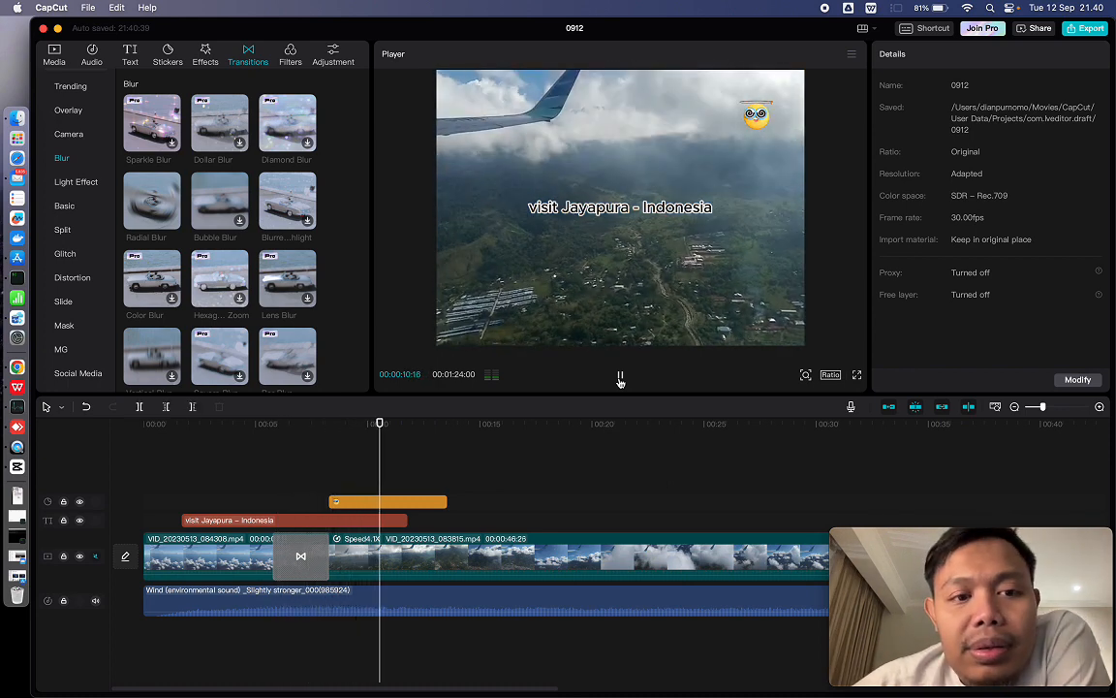
{"action": "left_click", "coordinate": [620, 376]}
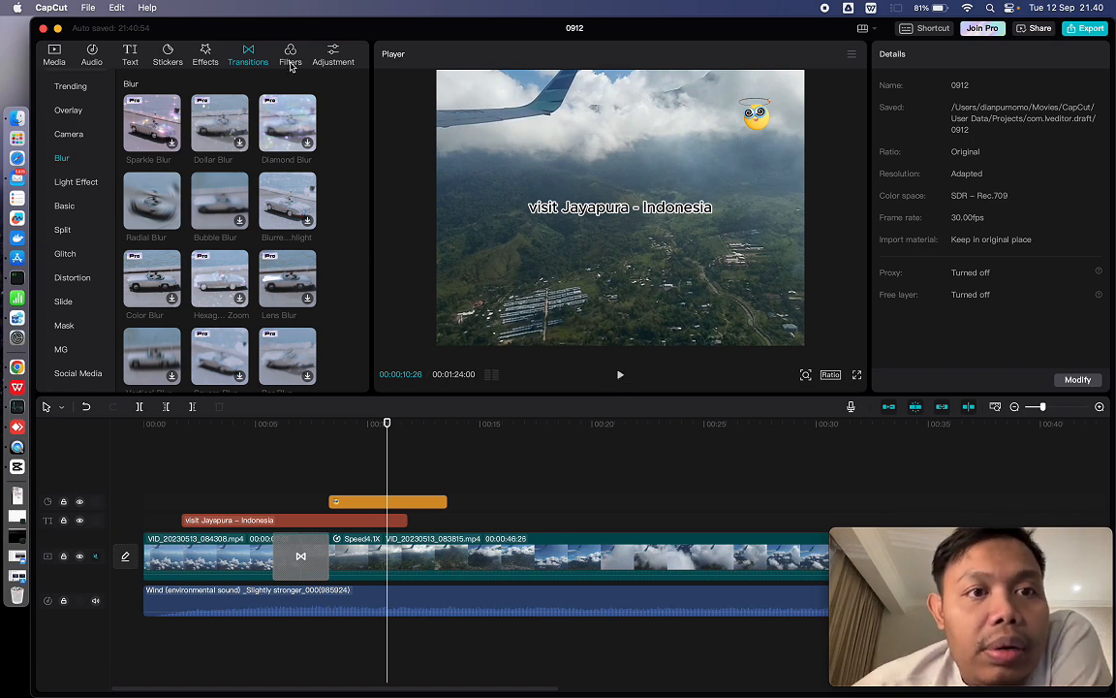
{"action": "left_click", "coordinate": [290, 62]}
{"action": "left_click", "coordinate": [320, 62]}
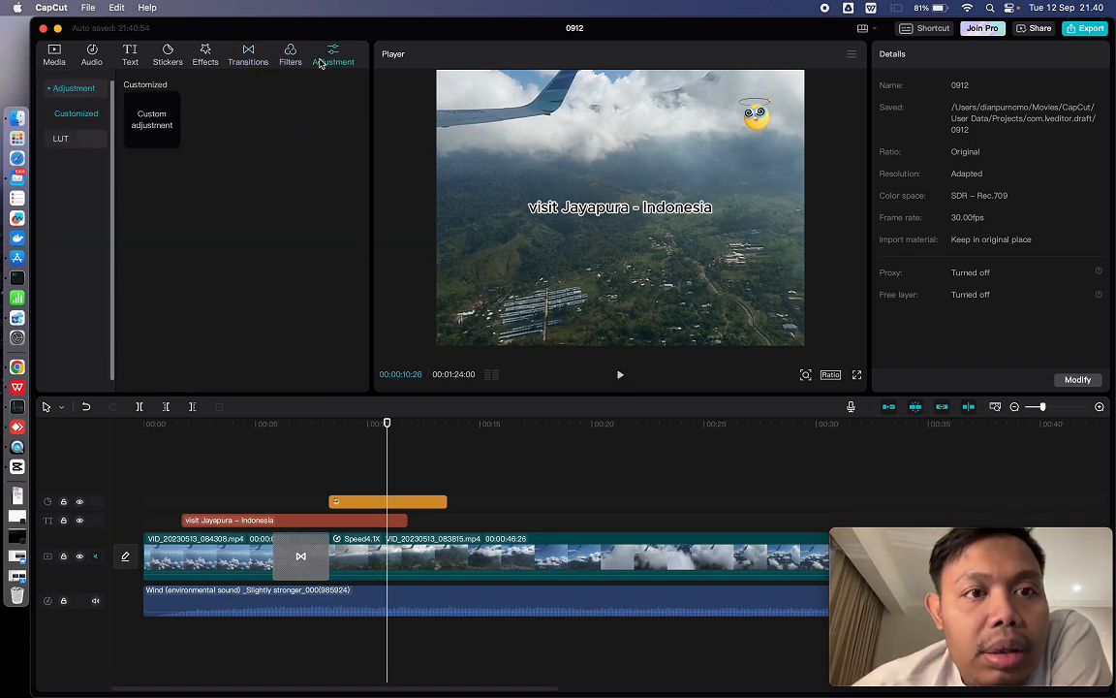